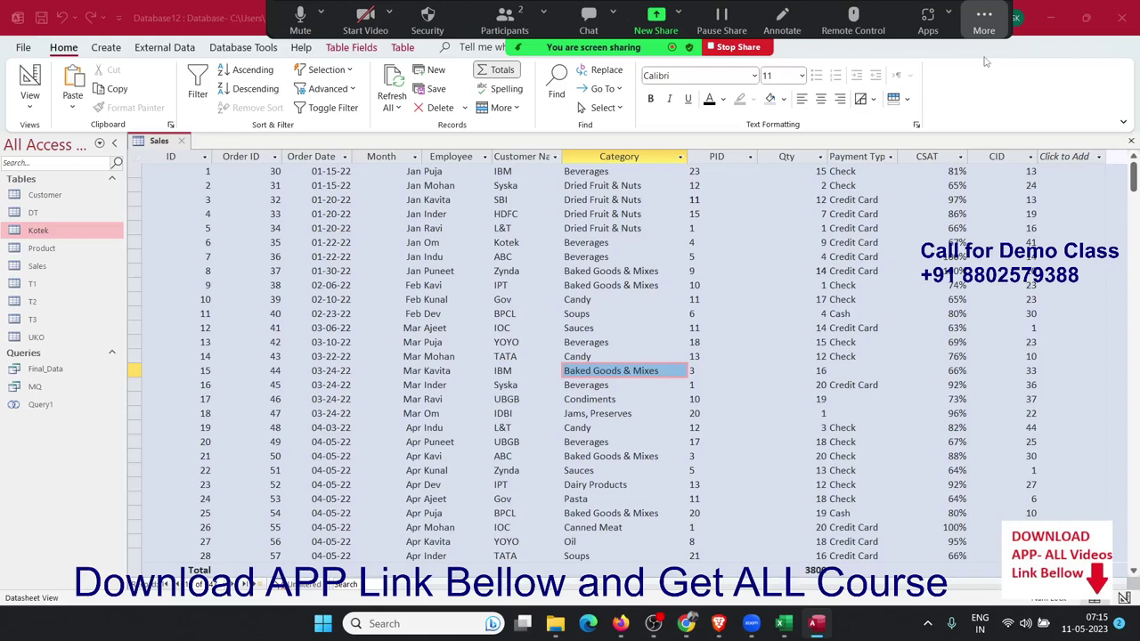
- Select row 2 in Sales, then close the table without saving design changes
click(243, 182)
key(shift+space)
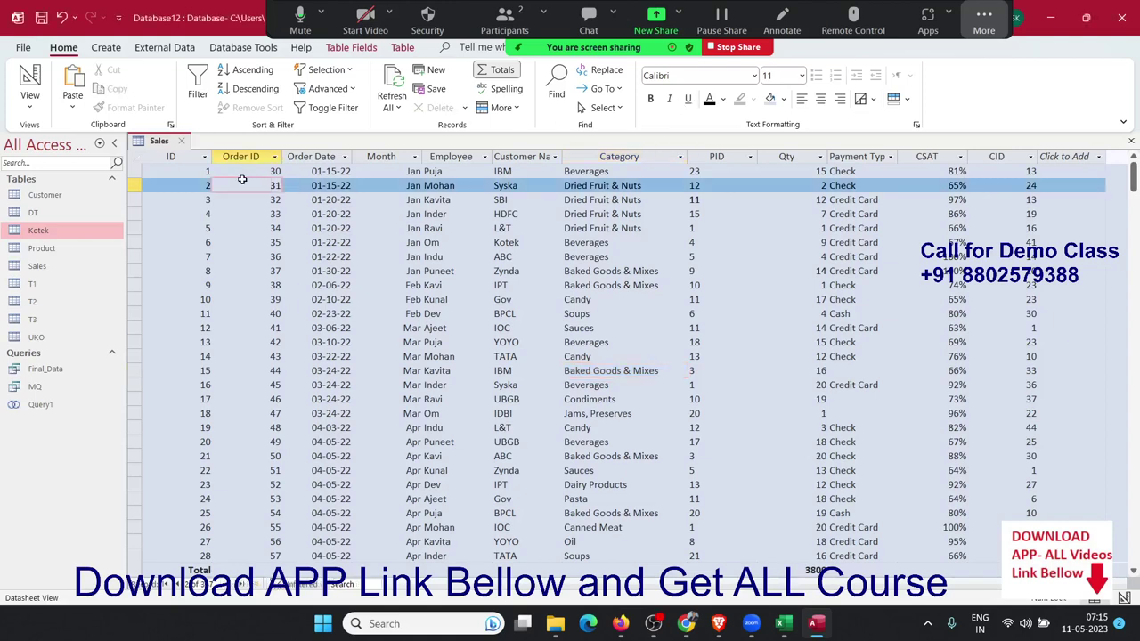
click(182, 141)
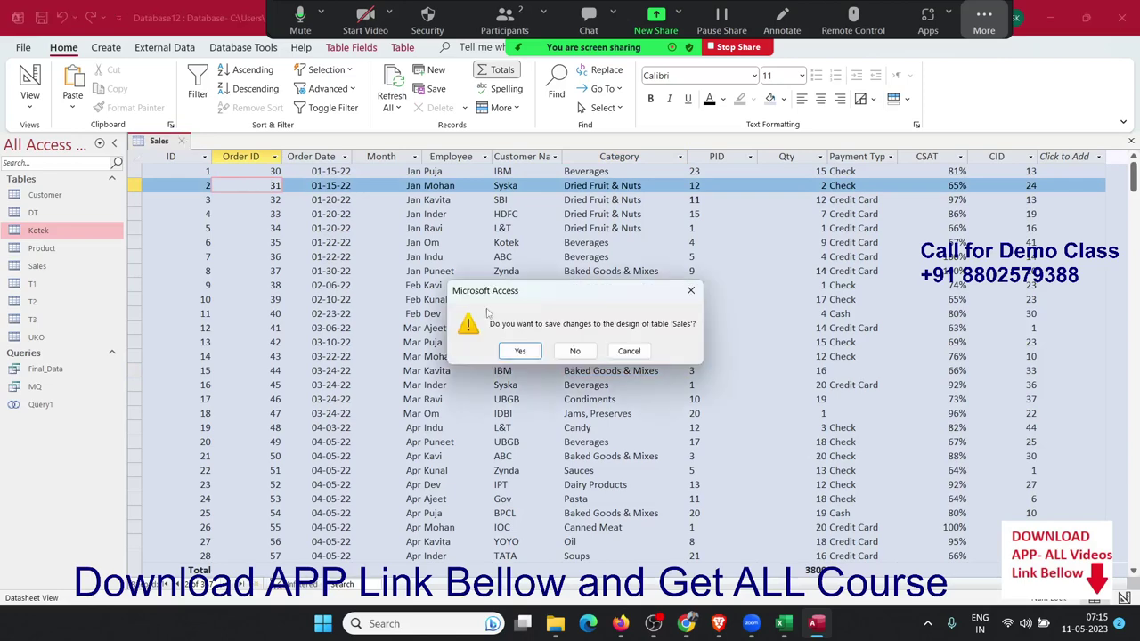
click(574, 352)
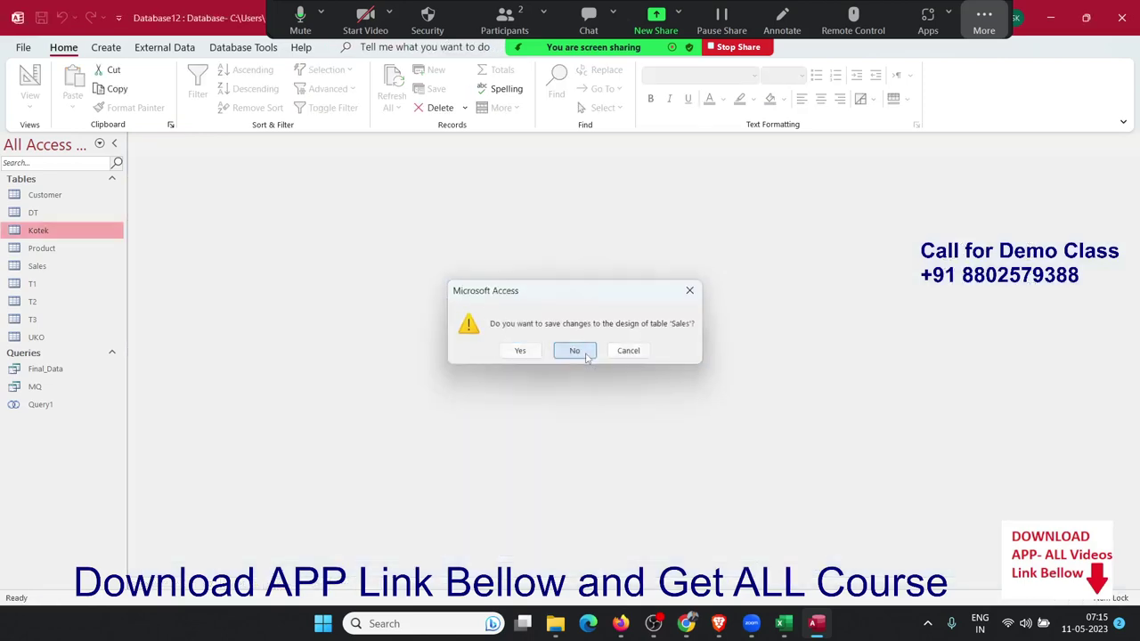
- Open the Product, Sales and Customer tables as datasheets
click(75, 254)
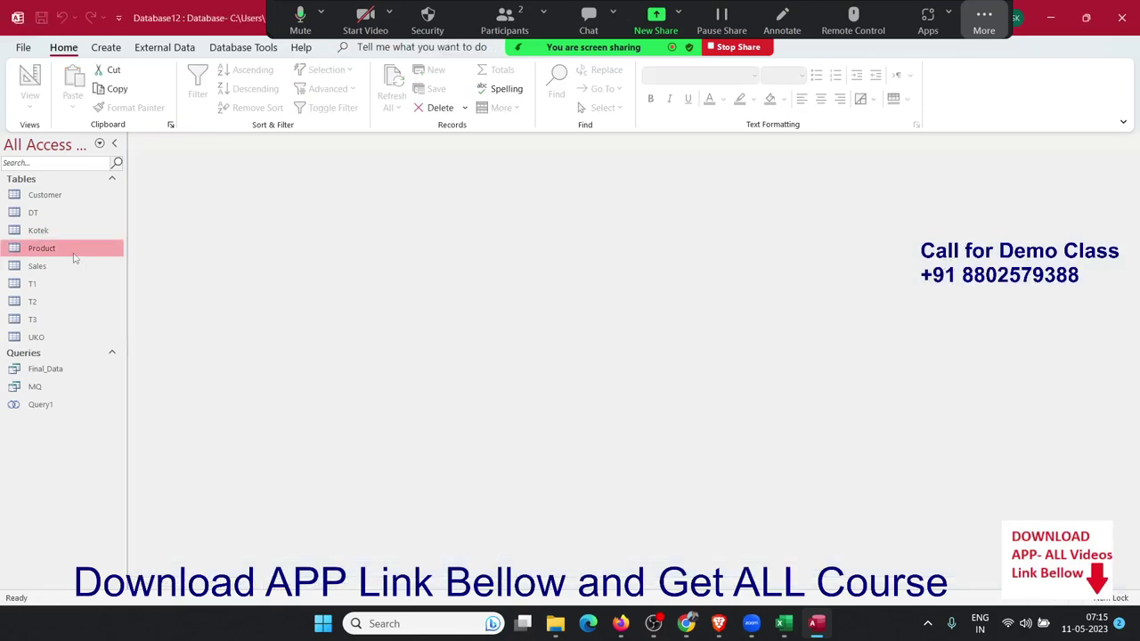
double_click(75, 257)
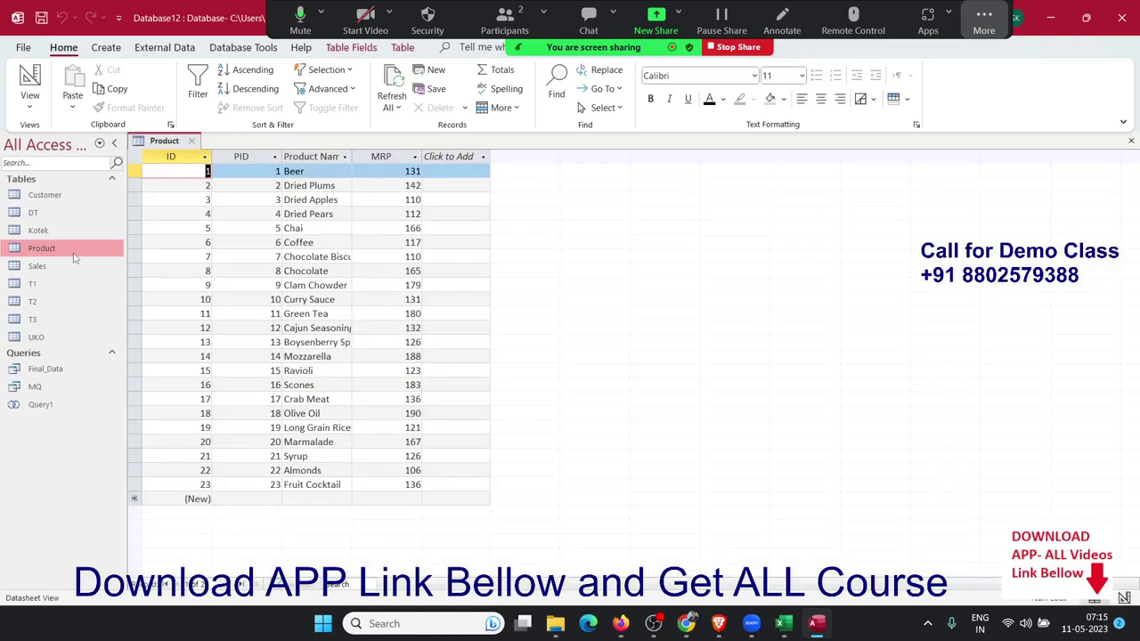
click(70, 268)
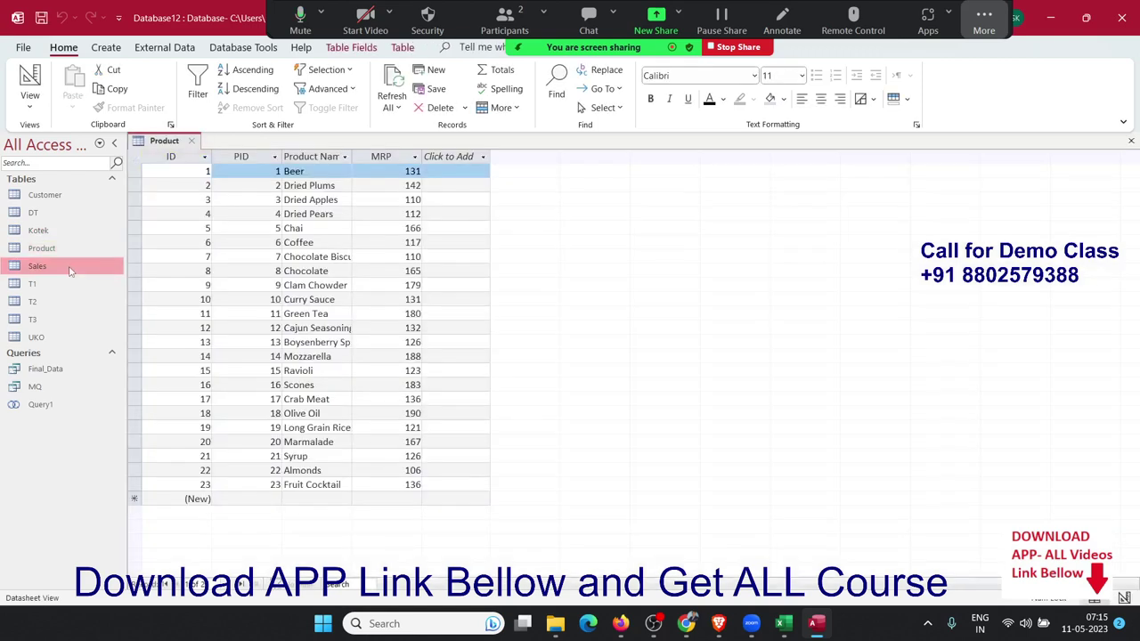
double_click(70, 268)
click(78, 196)
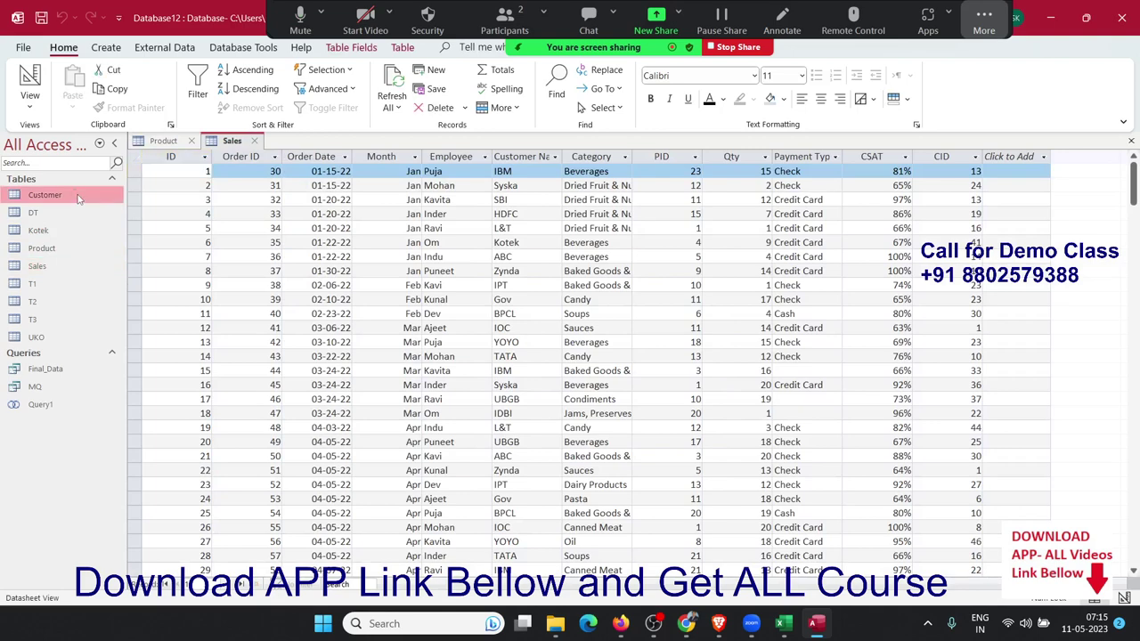
double_click(79, 196)
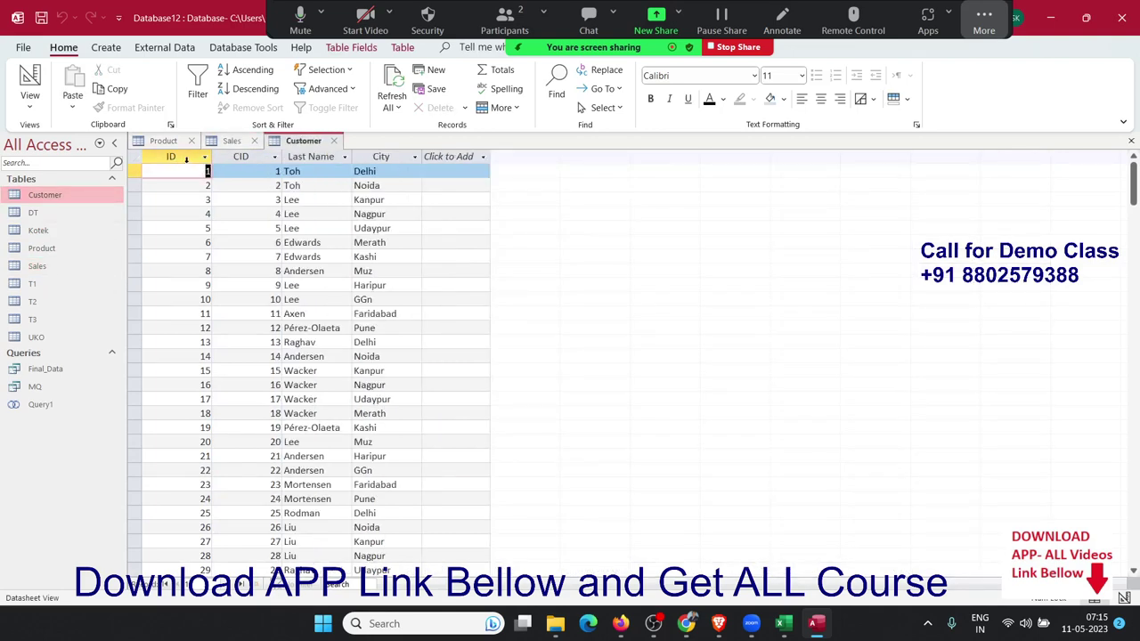
- Compare Sales' PID and CID columns with Product's ID and Customer's CID
click(229, 143)
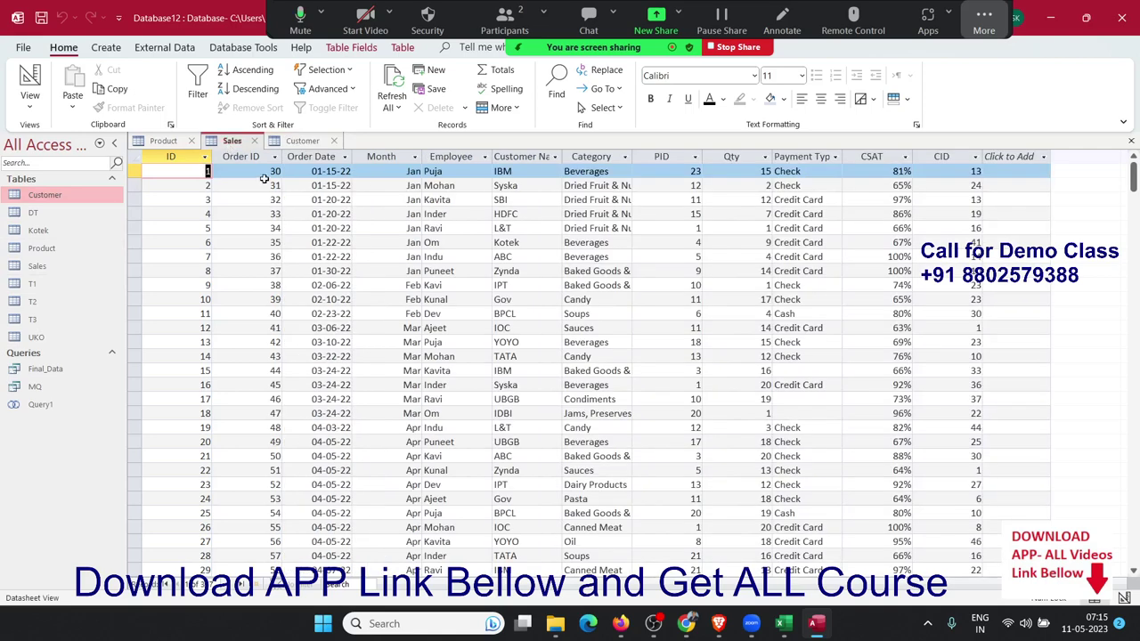
click(680, 163)
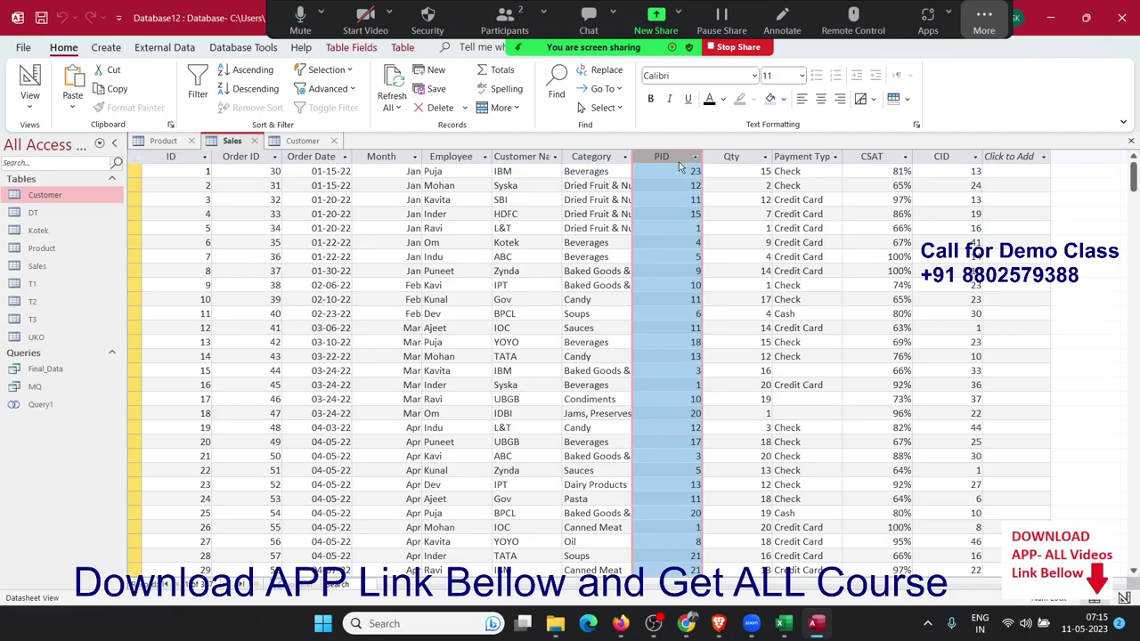
click(156, 141)
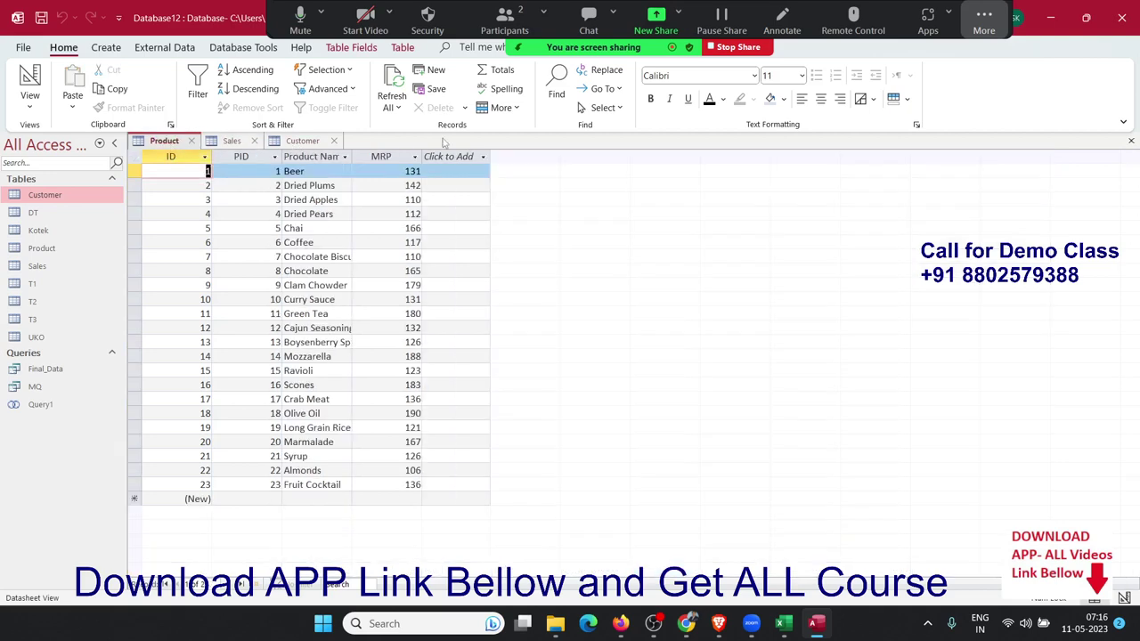
click(191, 156)
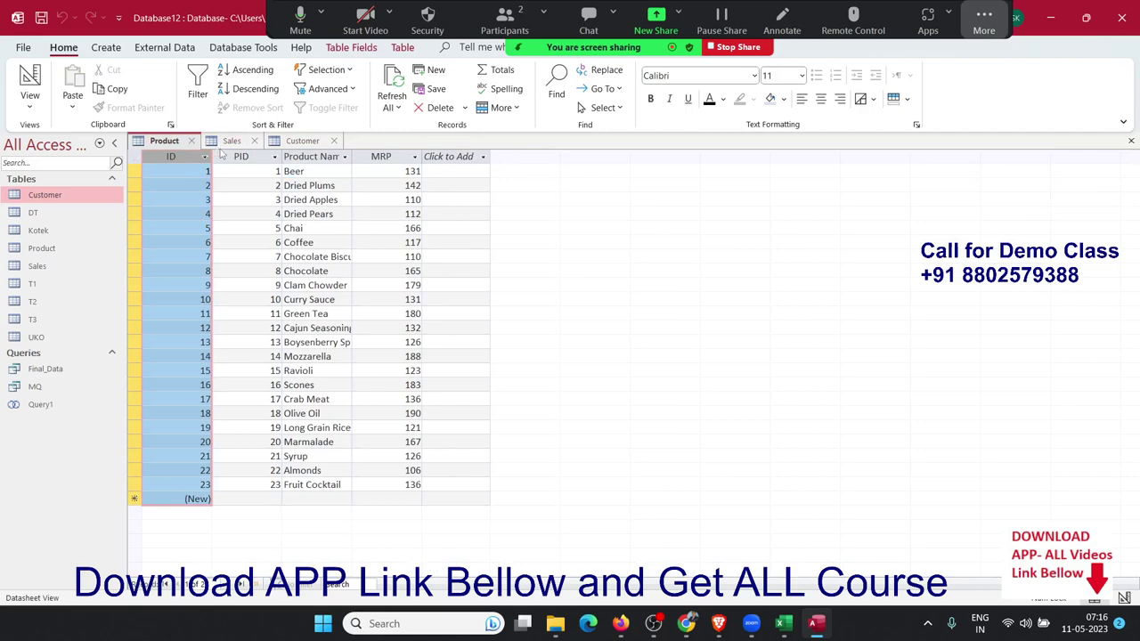
click(228, 143)
click(946, 158)
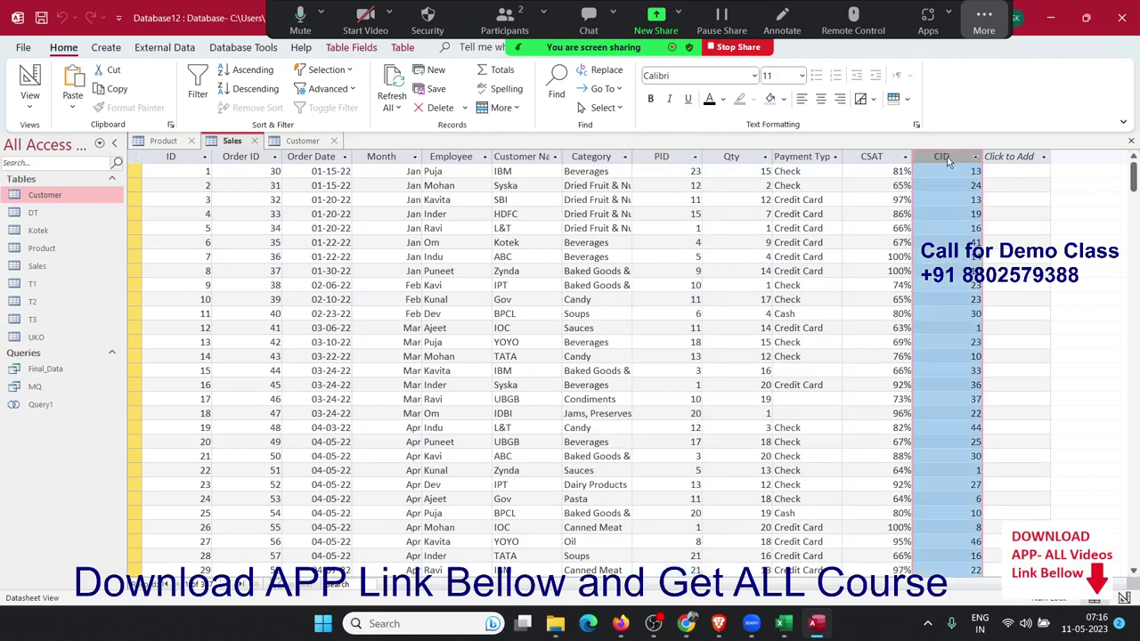
click(302, 143)
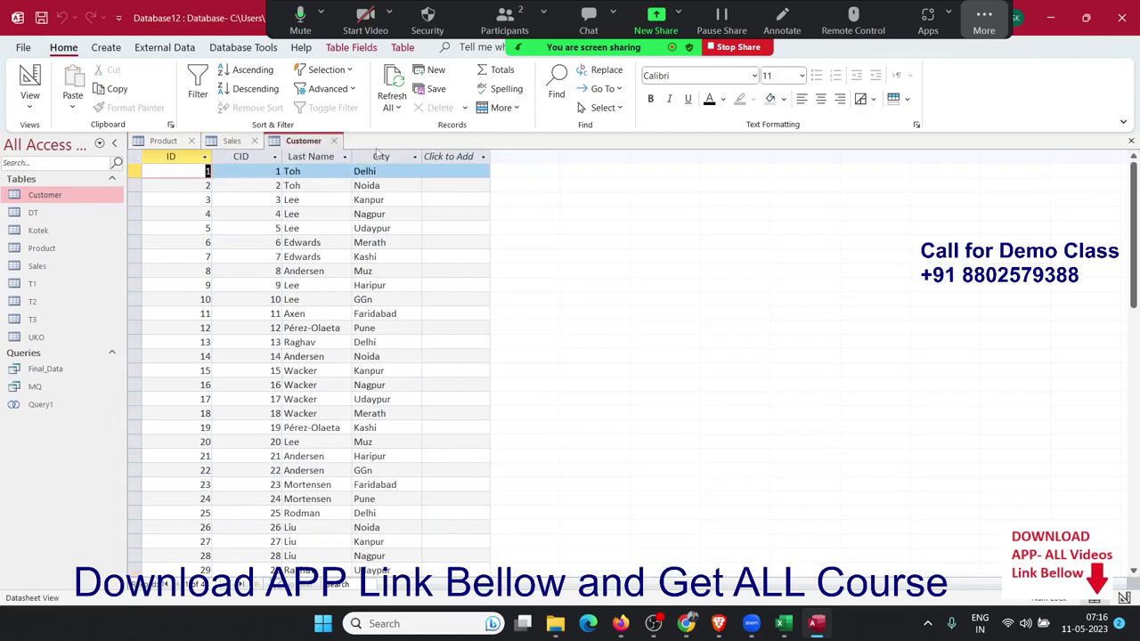
click(230, 158)
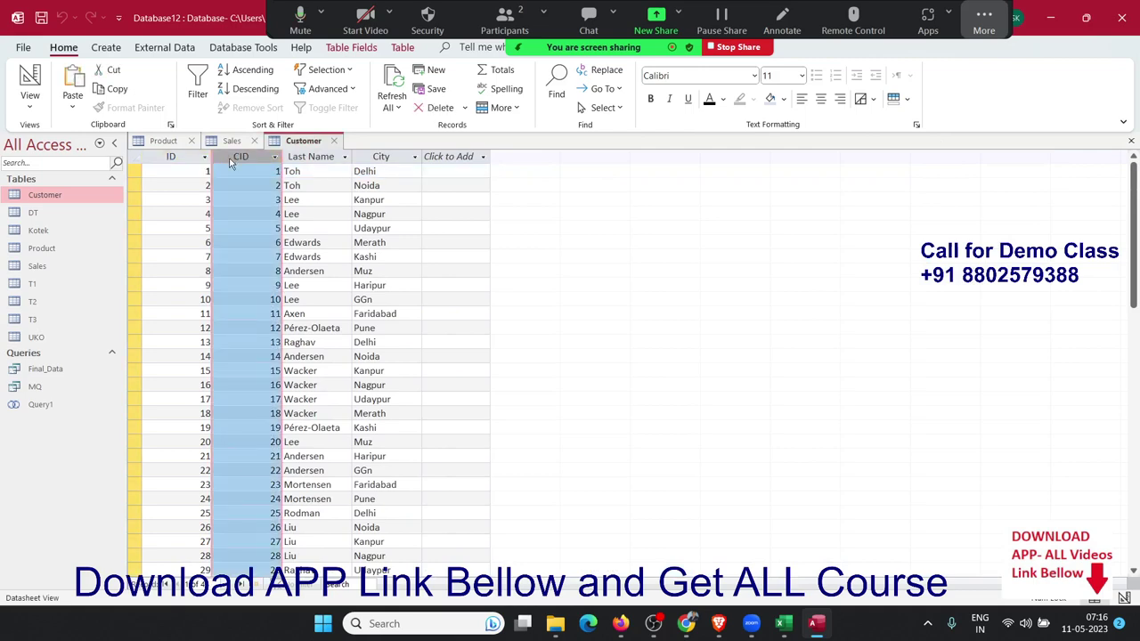
click(232, 143)
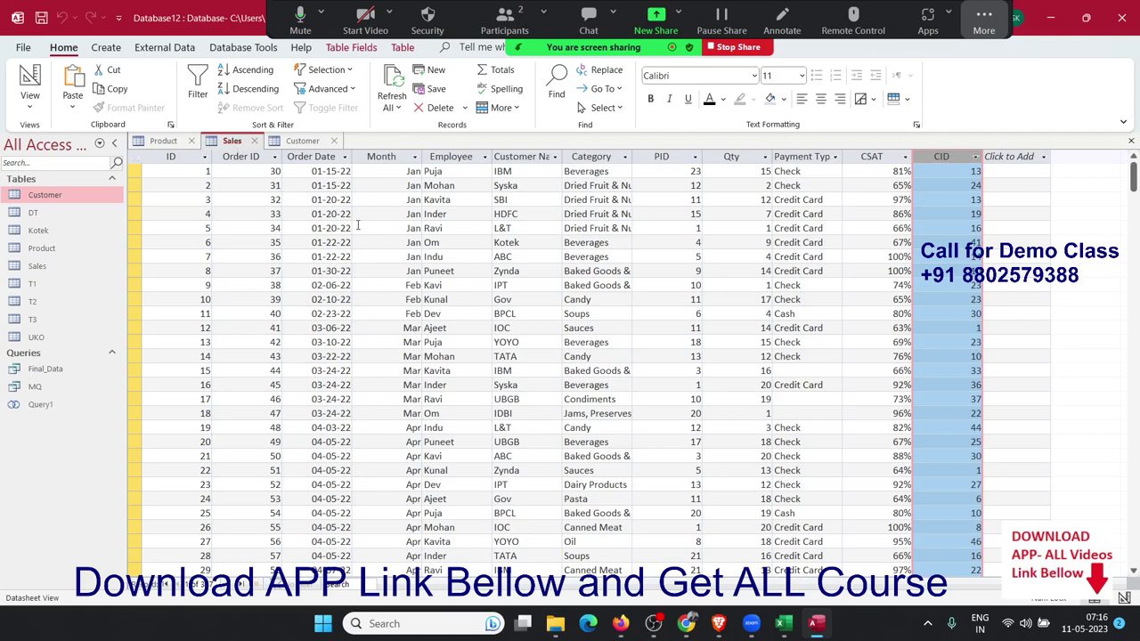
drag(677, 157, 729, 161)
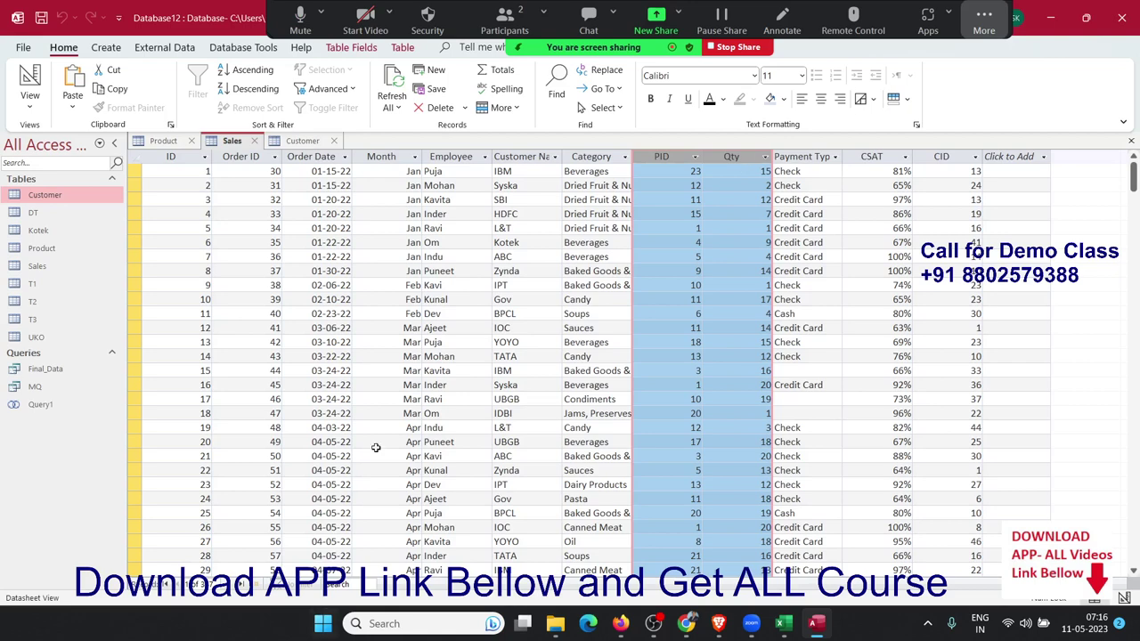
click(945, 156)
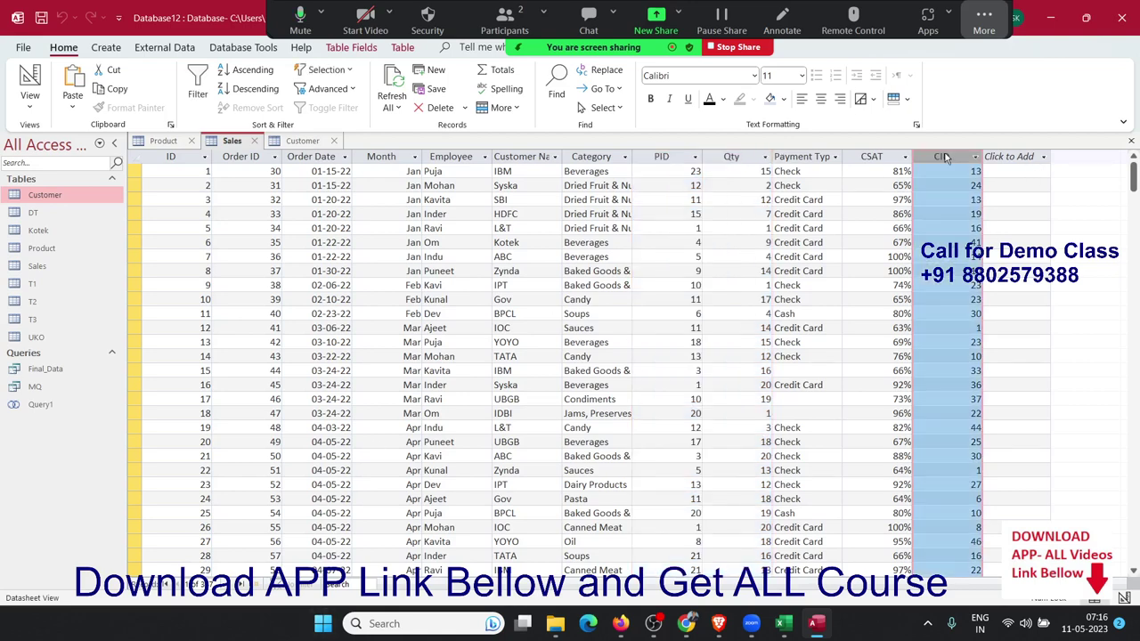
click(669, 157)
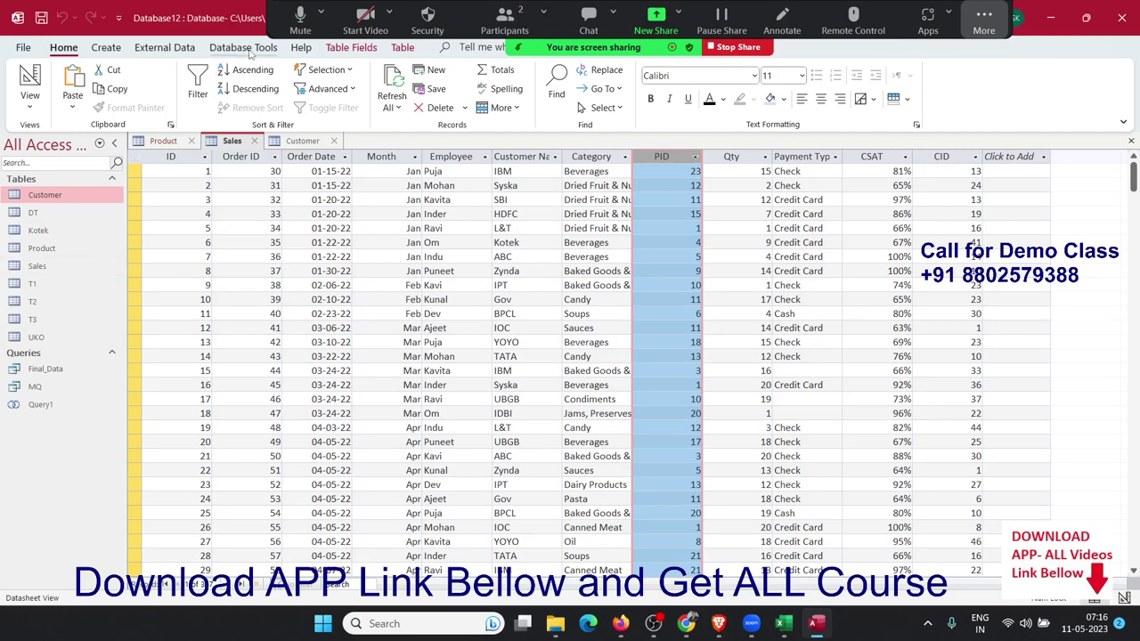
- Open the Relationships window and permanently delete the T1–T2 relationship
click(248, 49)
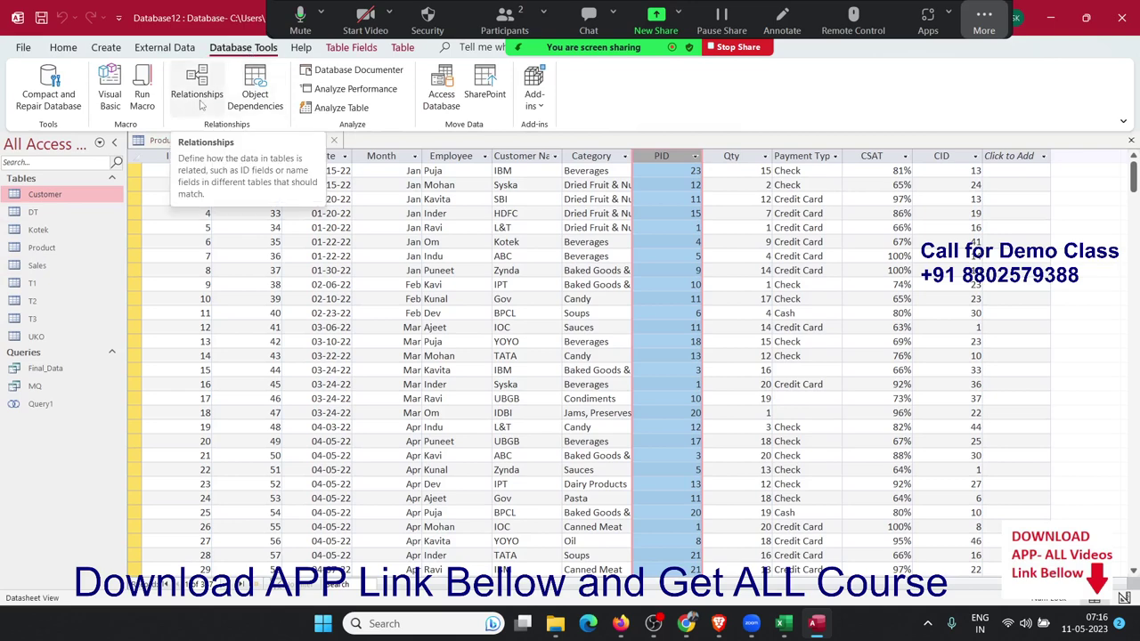
click(198, 100)
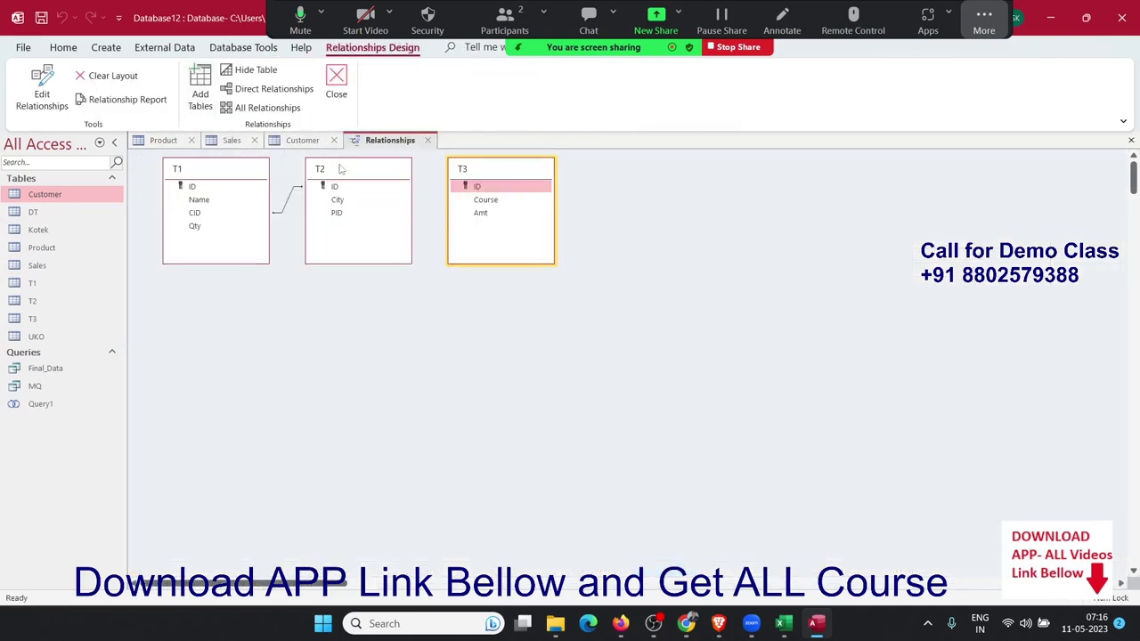
drag(340, 172, 382, 282)
click(306, 259)
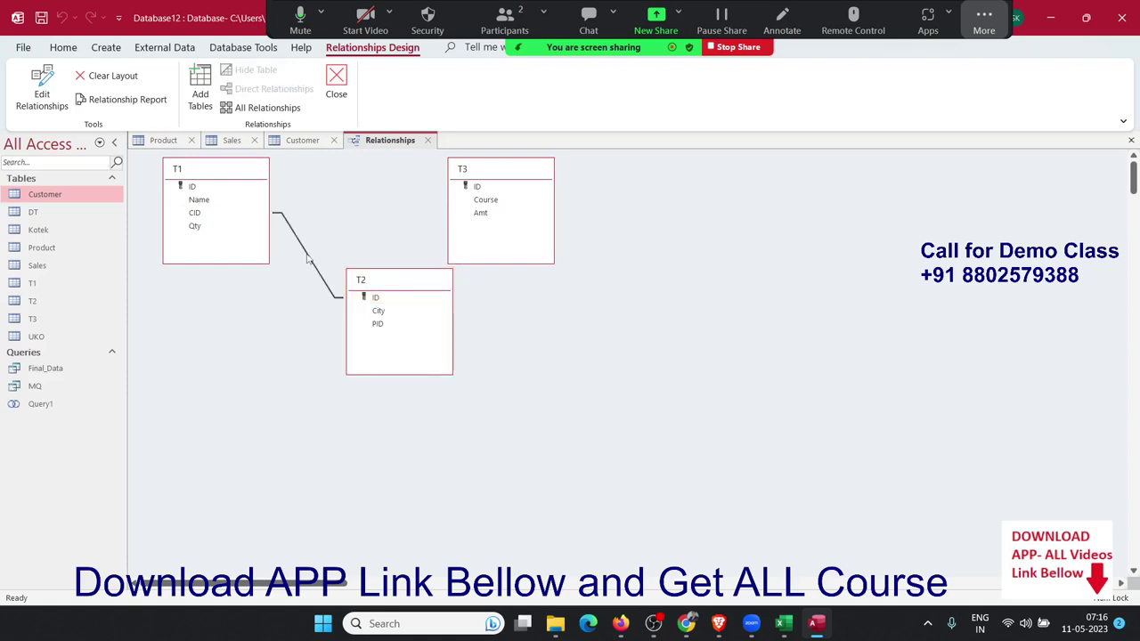
key(Delete)
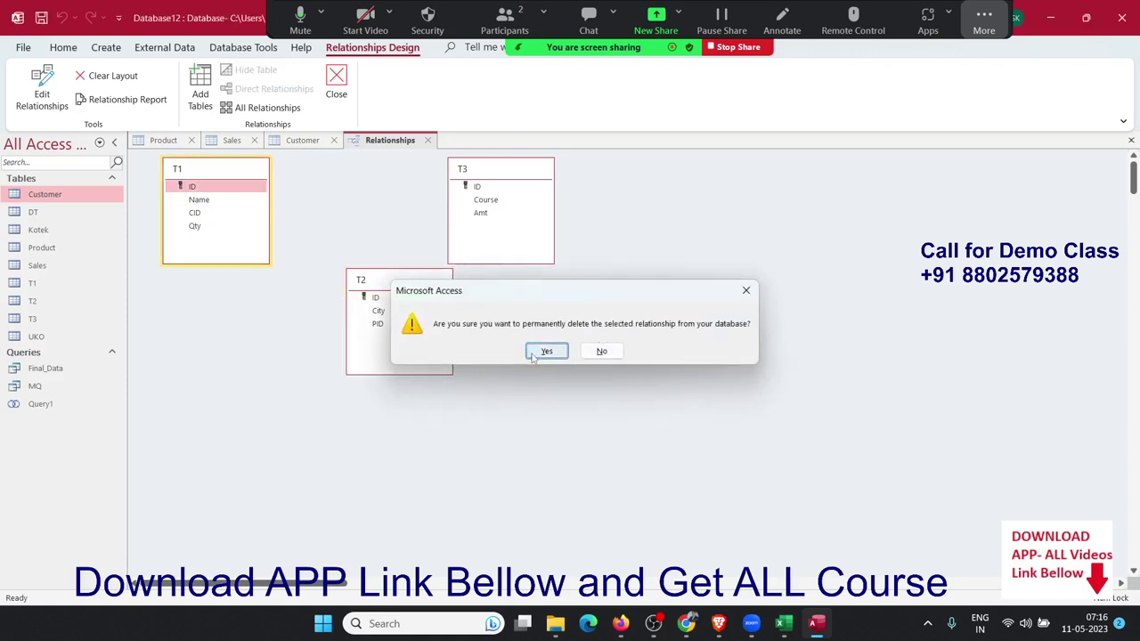
click(535, 354)
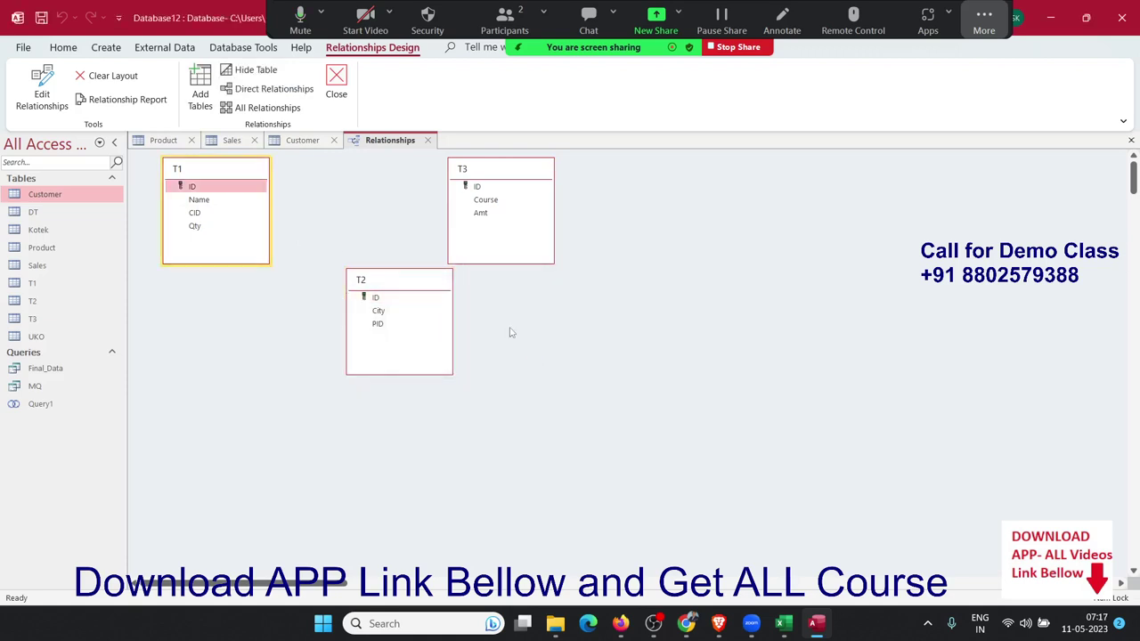
- Remove tables T2, T3 and T1 from the relationships layout
click(385, 282)
key(Delete)
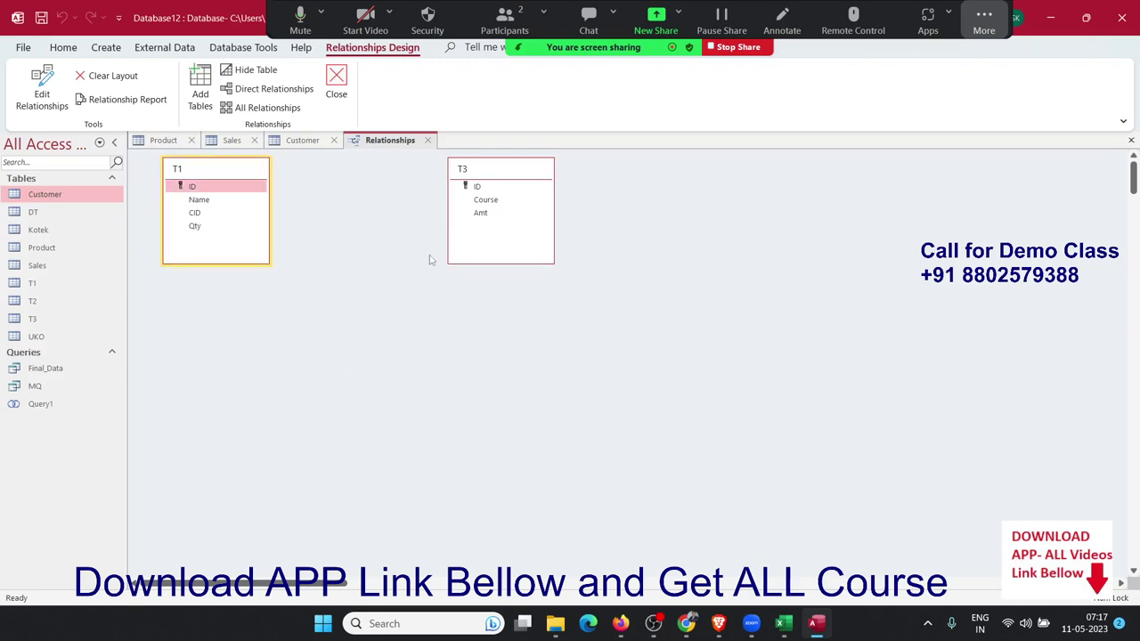
click(504, 178)
key(Delete)
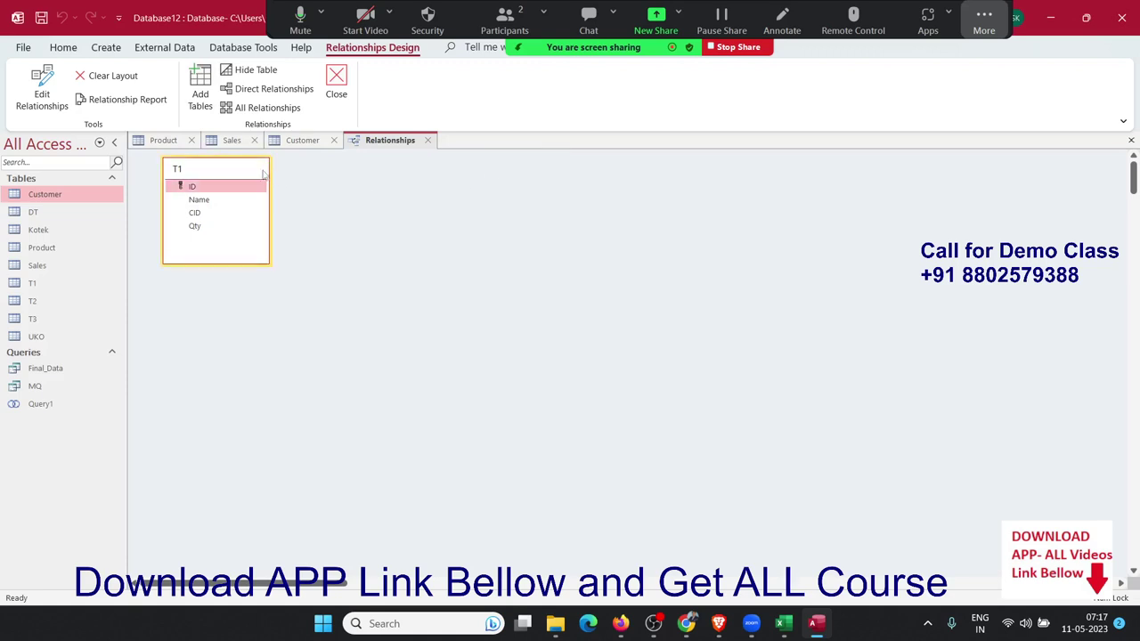
key(Delete)
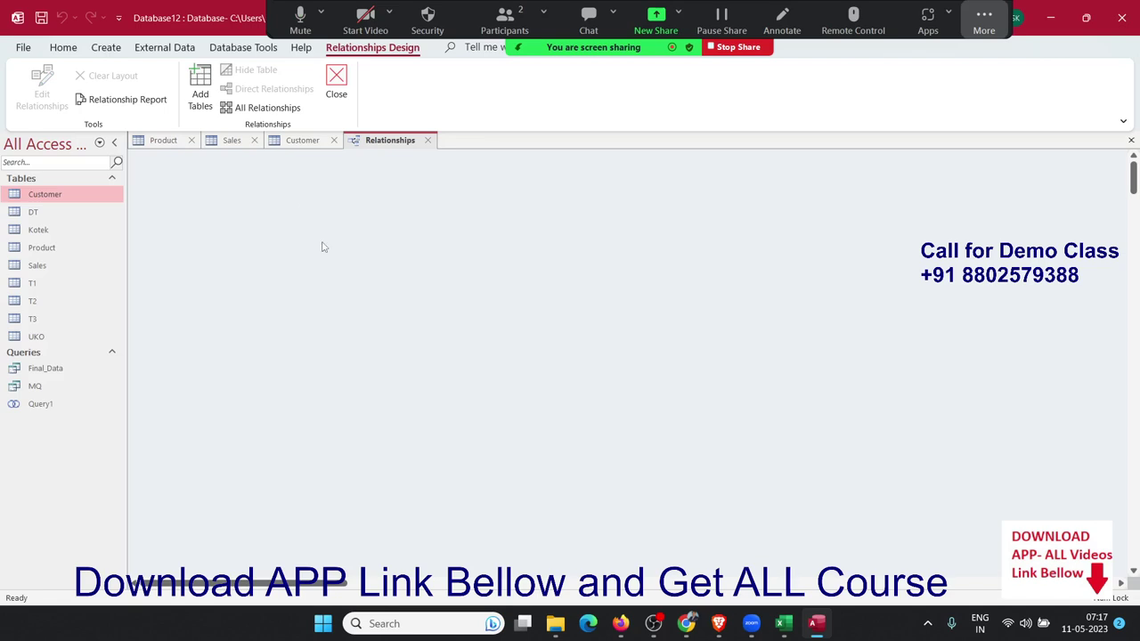
- Add the Sales, Product and Customer tables to the Relationships layout
click(203, 100)
click(204, 99)
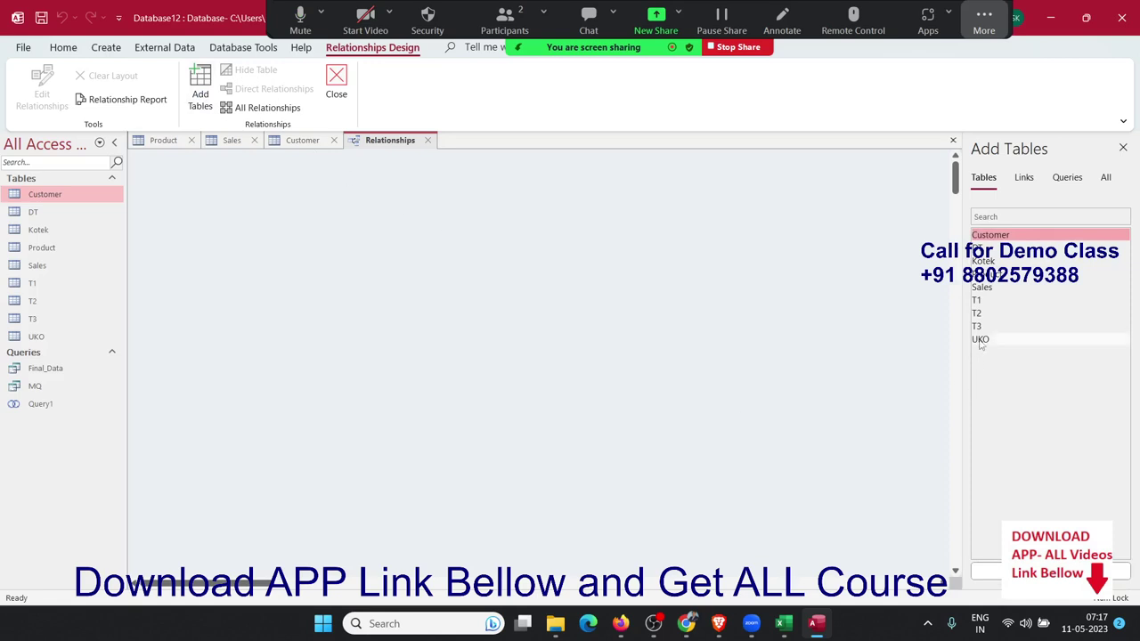
double_click(992, 288)
double_click(991, 275)
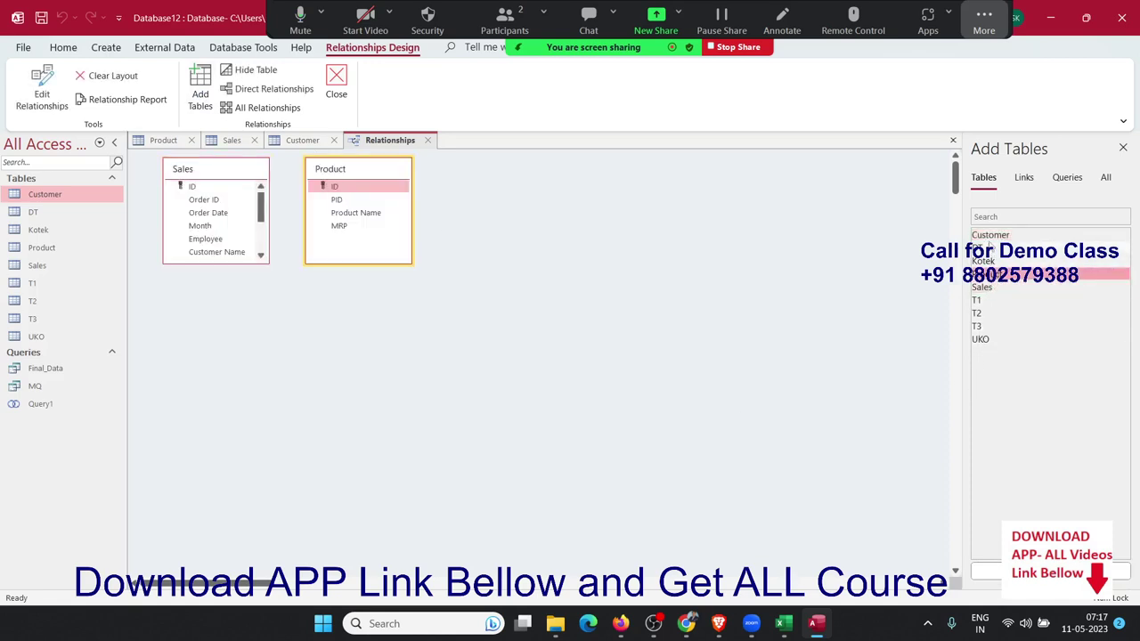
double_click(990, 235)
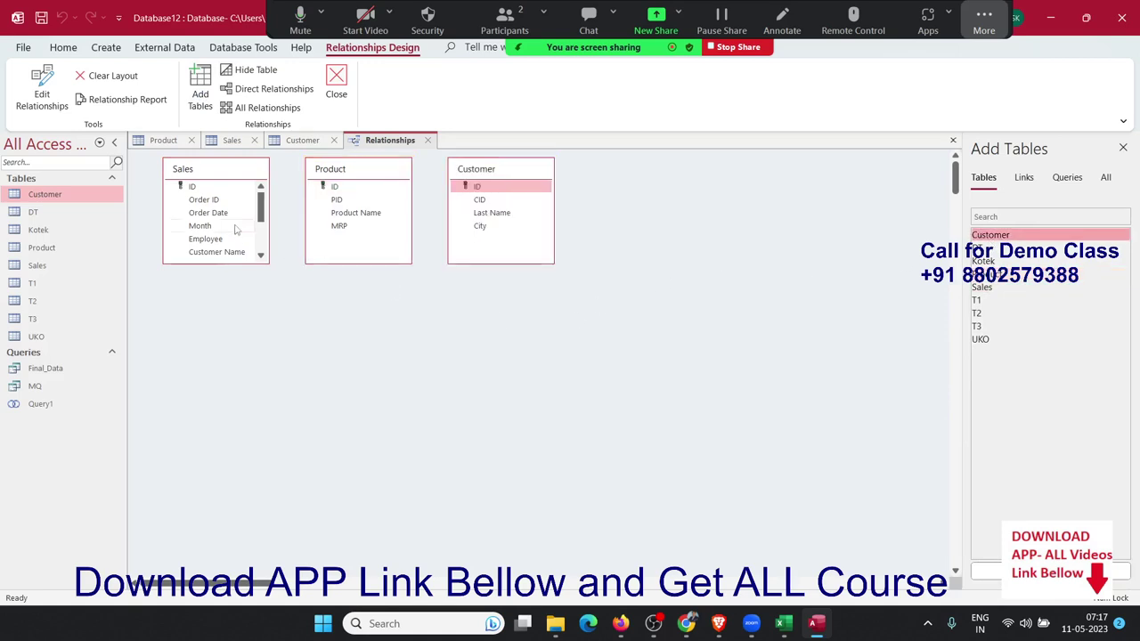
- Arrange the tables with Sales below Product and Customer, and select Sales' PID field
drag(218, 170, 420, 338)
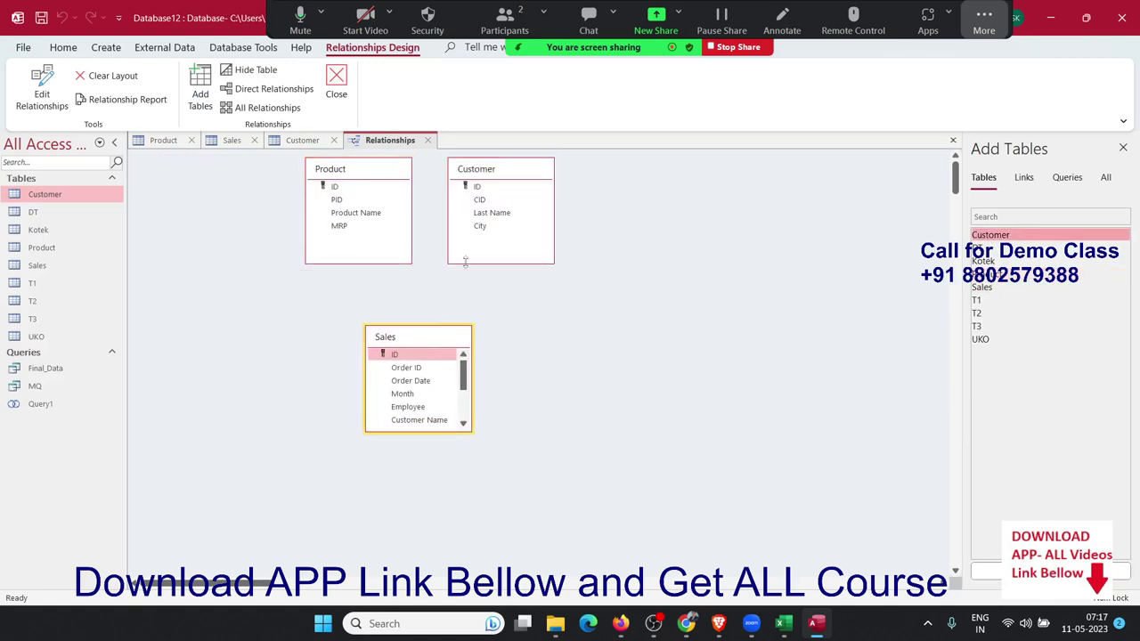
drag(495, 177, 543, 184)
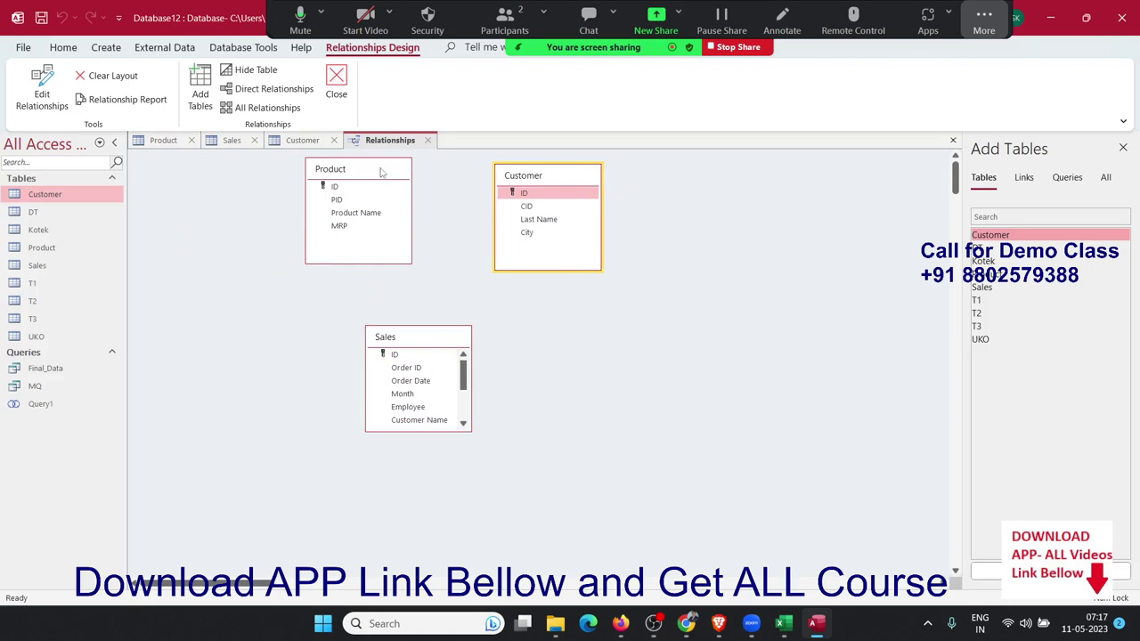
drag(382, 172, 366, 171)
click(349, 282)
scroll(402, 376, down, 3)
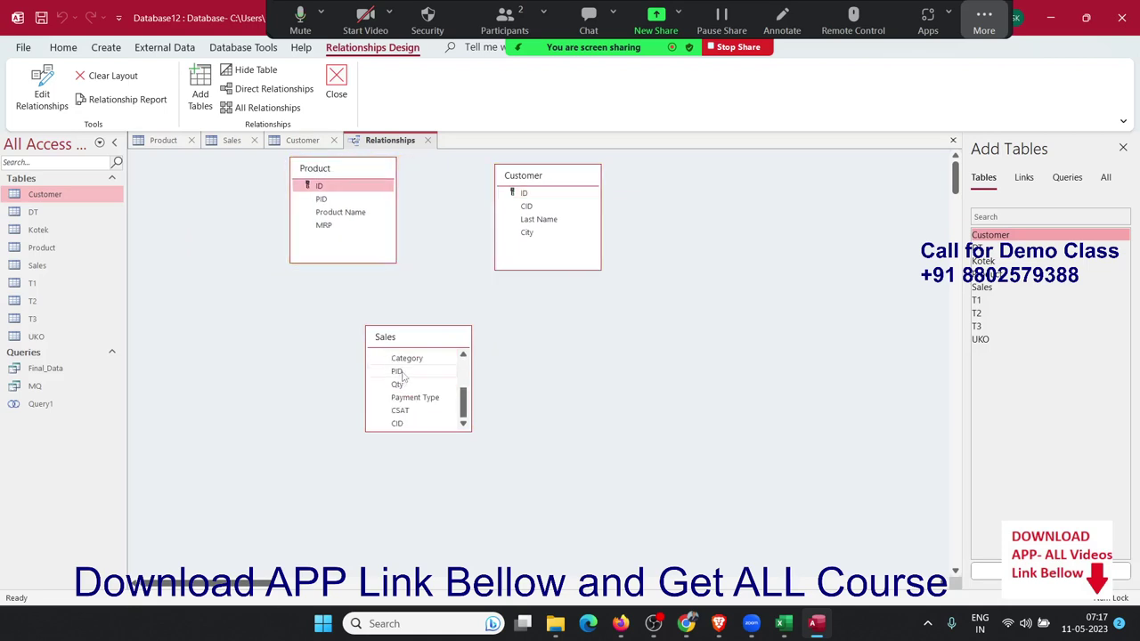
click(396, 374)
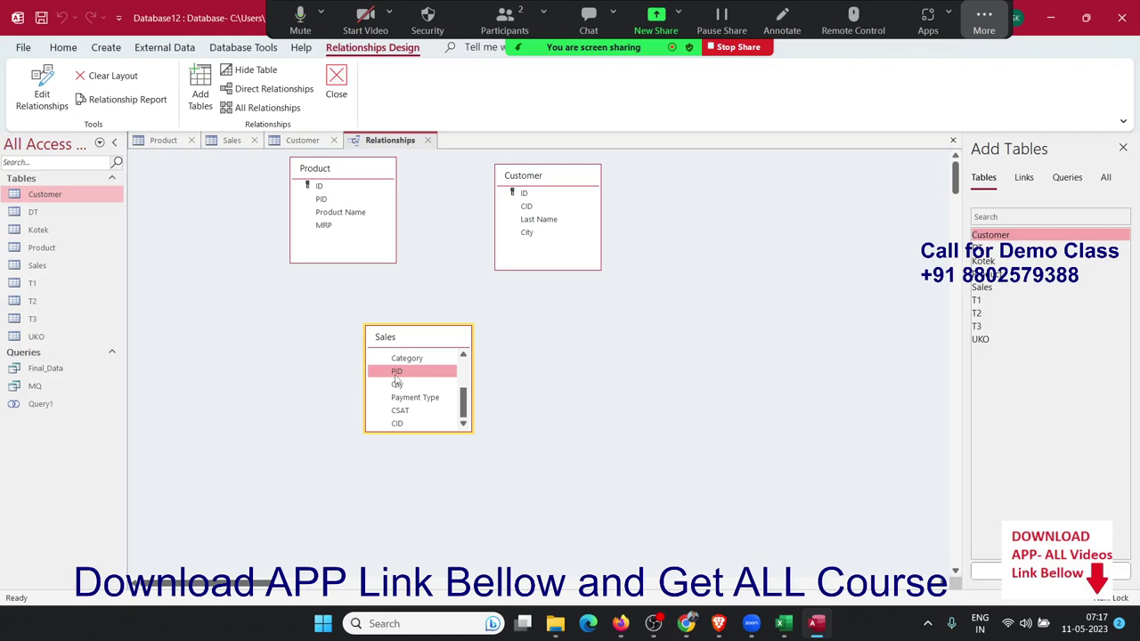
- Relate Sales' PID to Product's ID using join type 3 (all Sales records)
drag(396, 378, 329, 190)
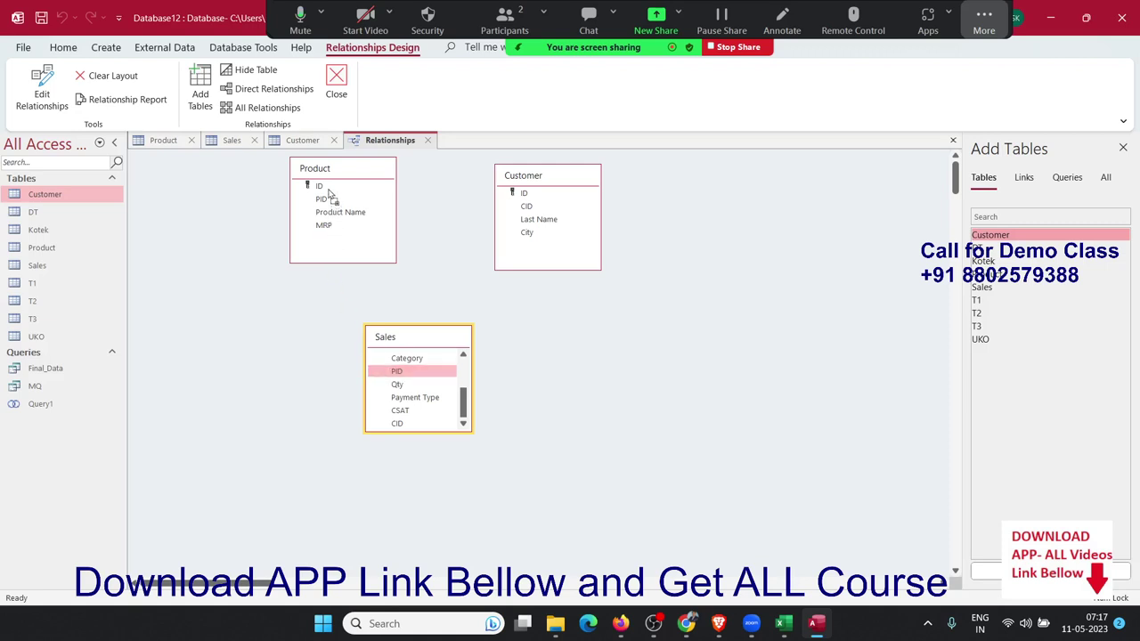
drag(328, 191, 327, 188)
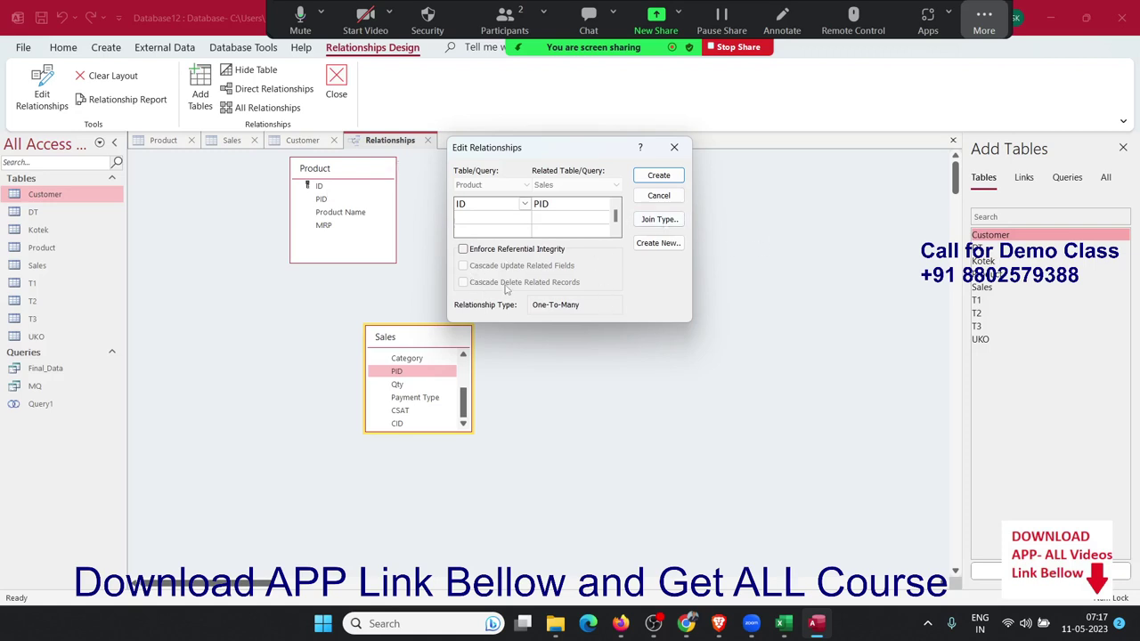
click(660, 220)
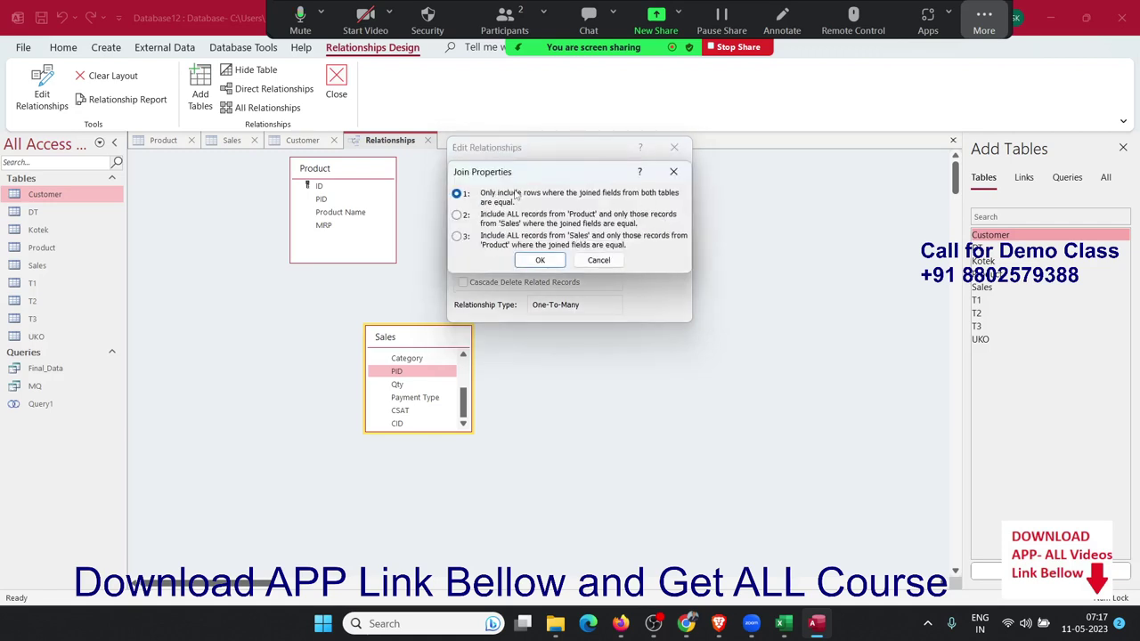
drag(523, 173, 677, 359)
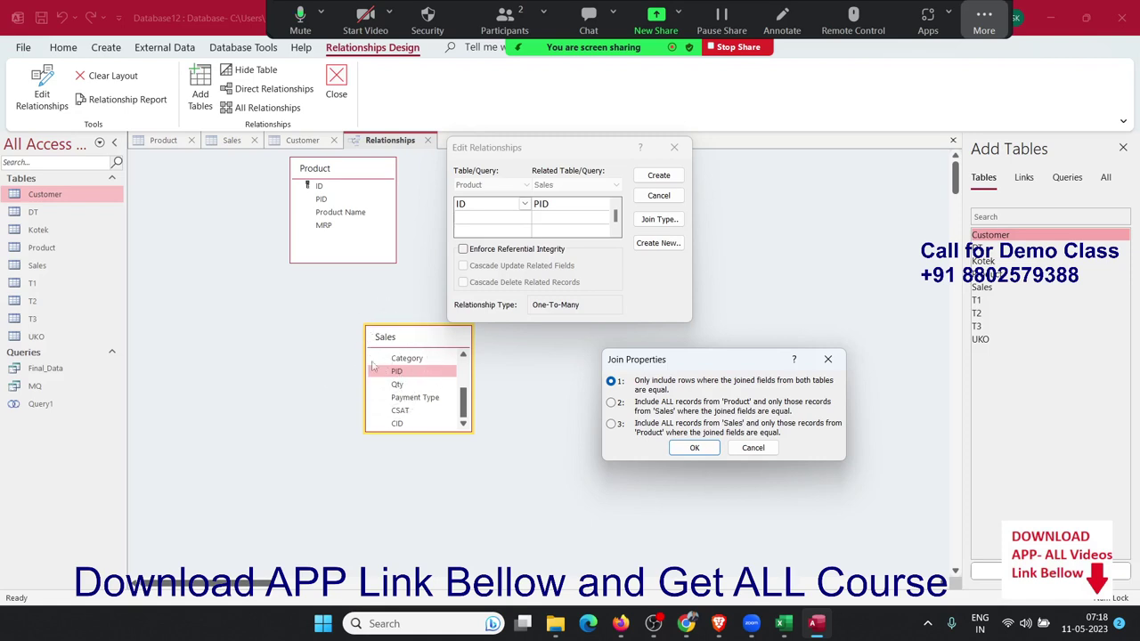
click(365, 240)
click(365, 241)
click(612, 404)
click(612, 424)
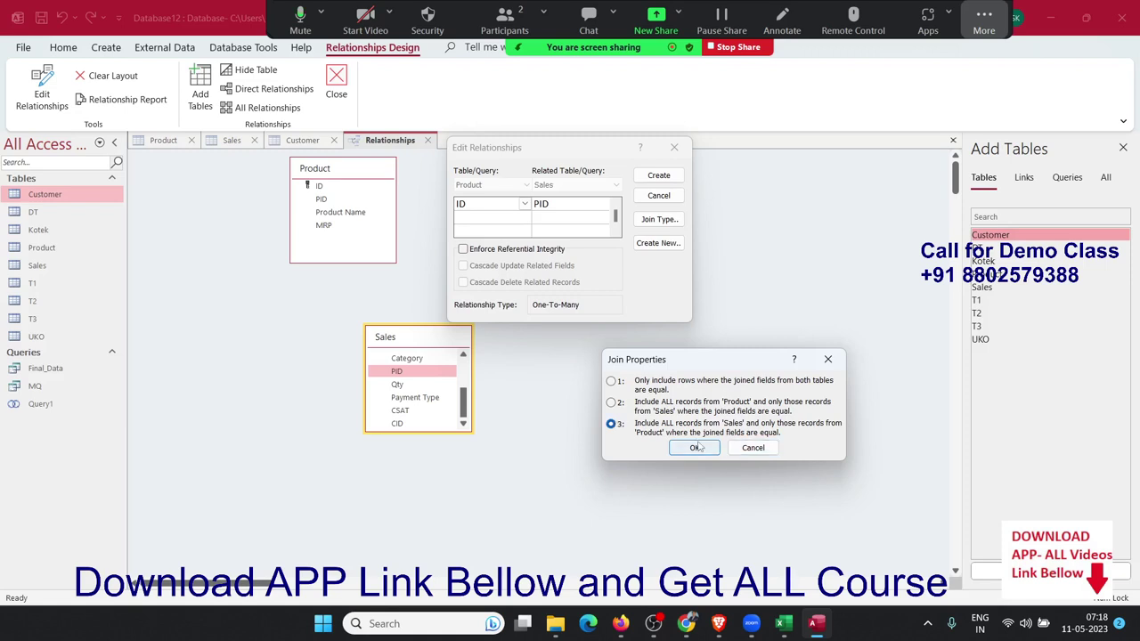
click(699, 448)
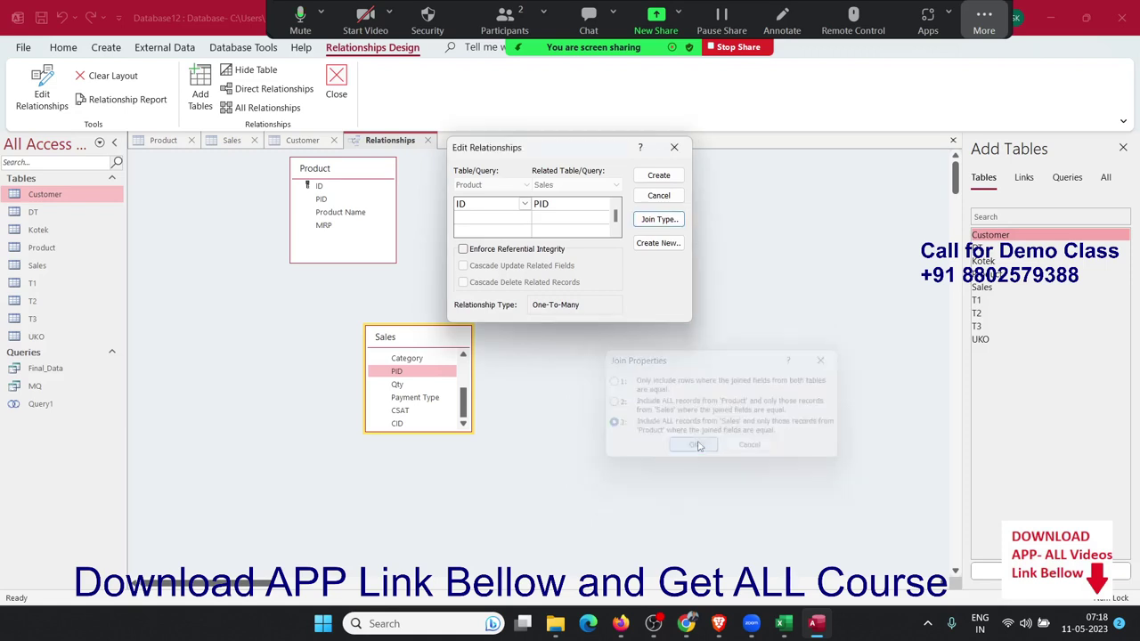
click(664, 177)
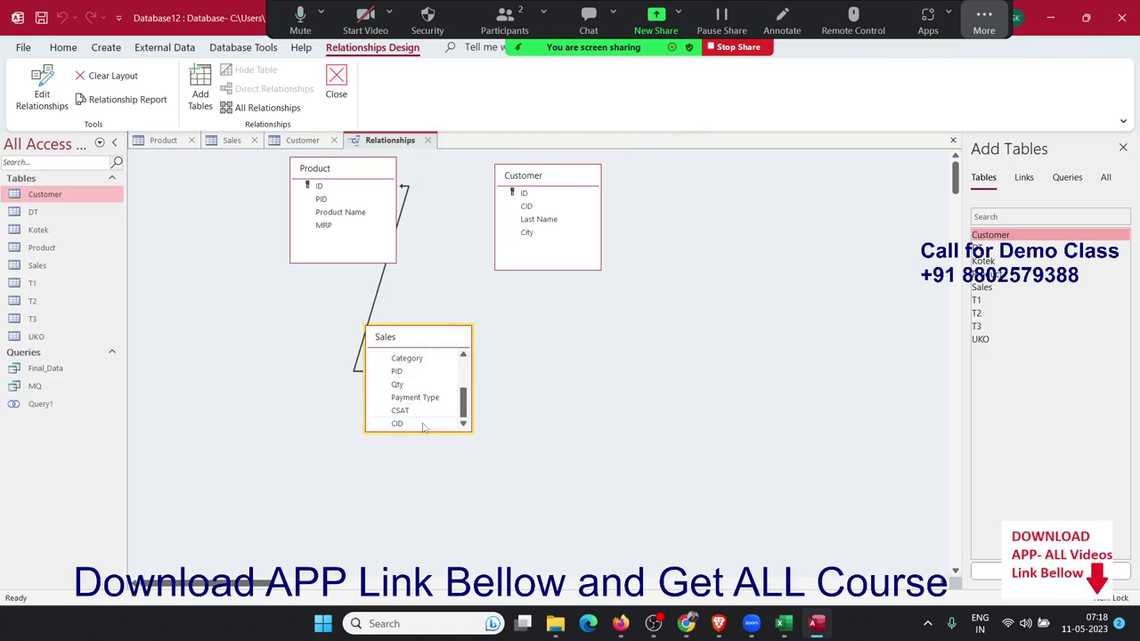
- Relate Sales' CID to Customer's CID with join type 3, then close the Relationships layout
mouse_move(426, 424)
mouse_down()
mouse_move(661, 375)
mouse_move(525, 207)
mouse_up()
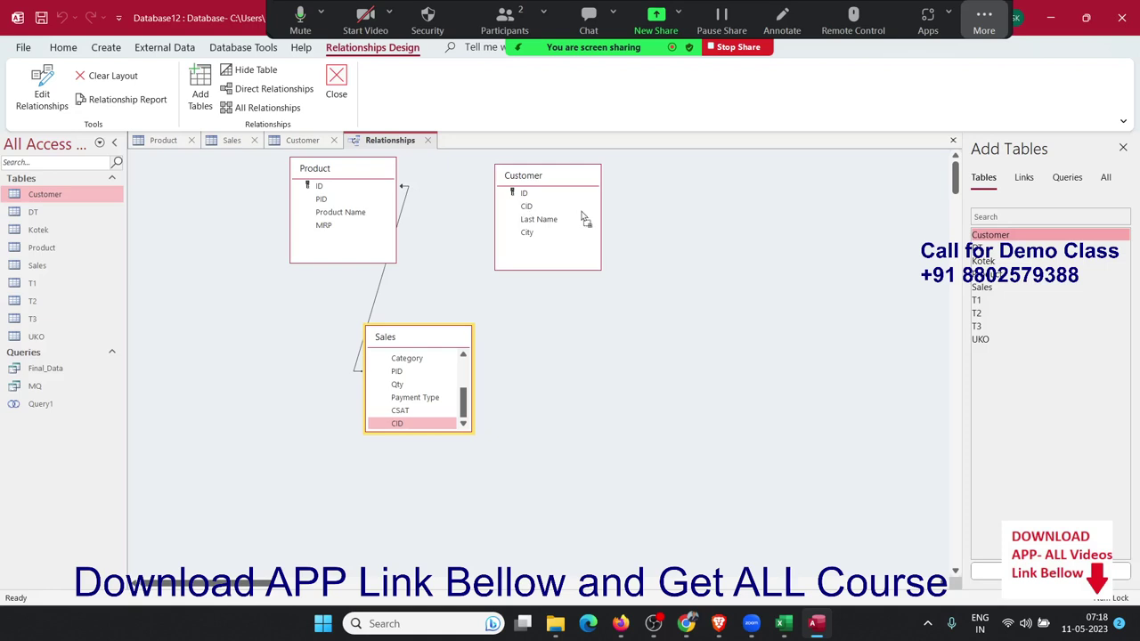
drag(525, 208, 531, 211)
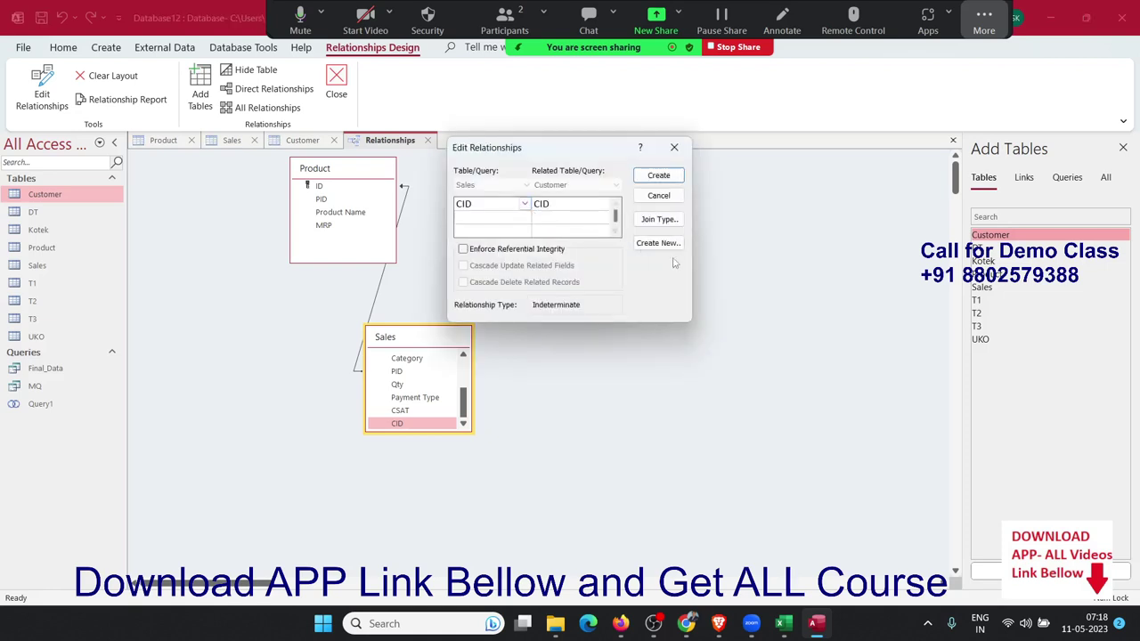
click(660, 219)
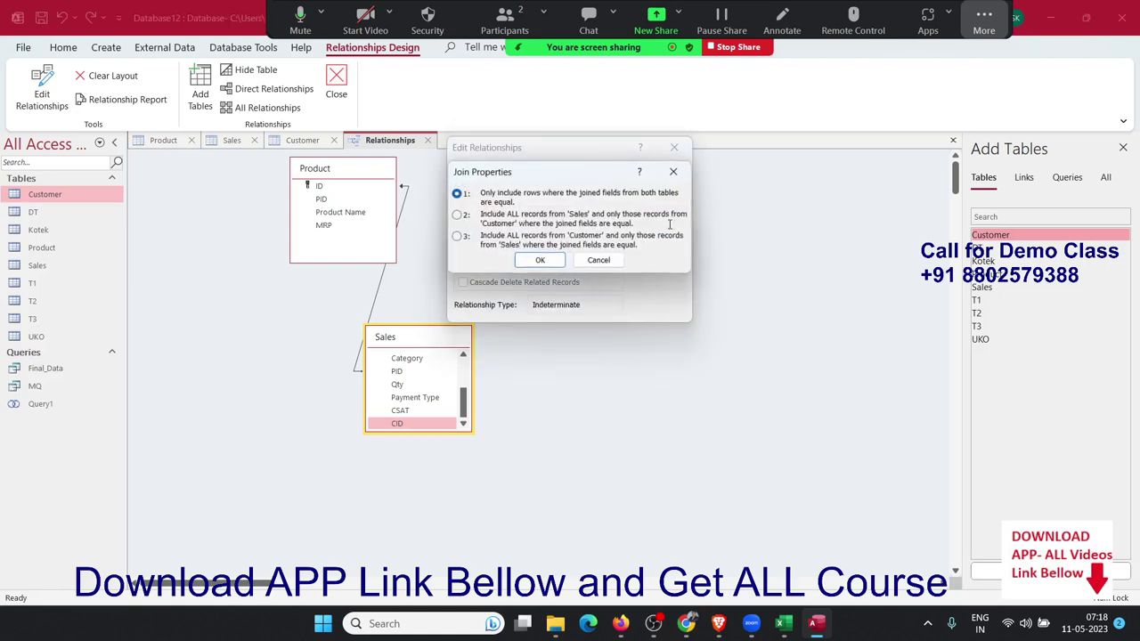
click(467, 238)
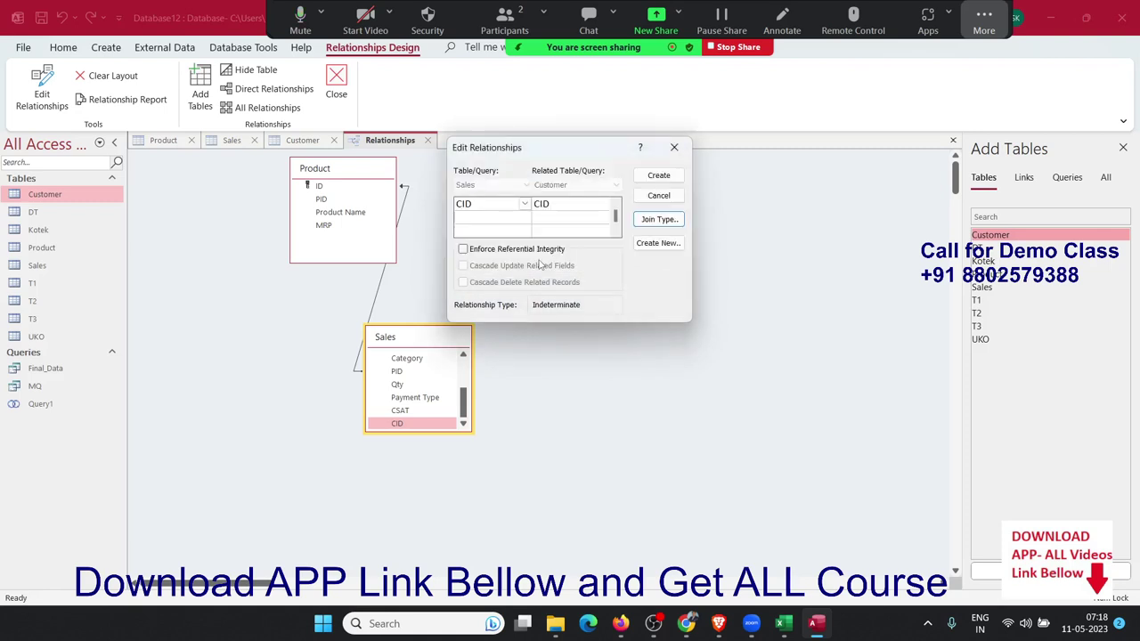
click(660, 176)
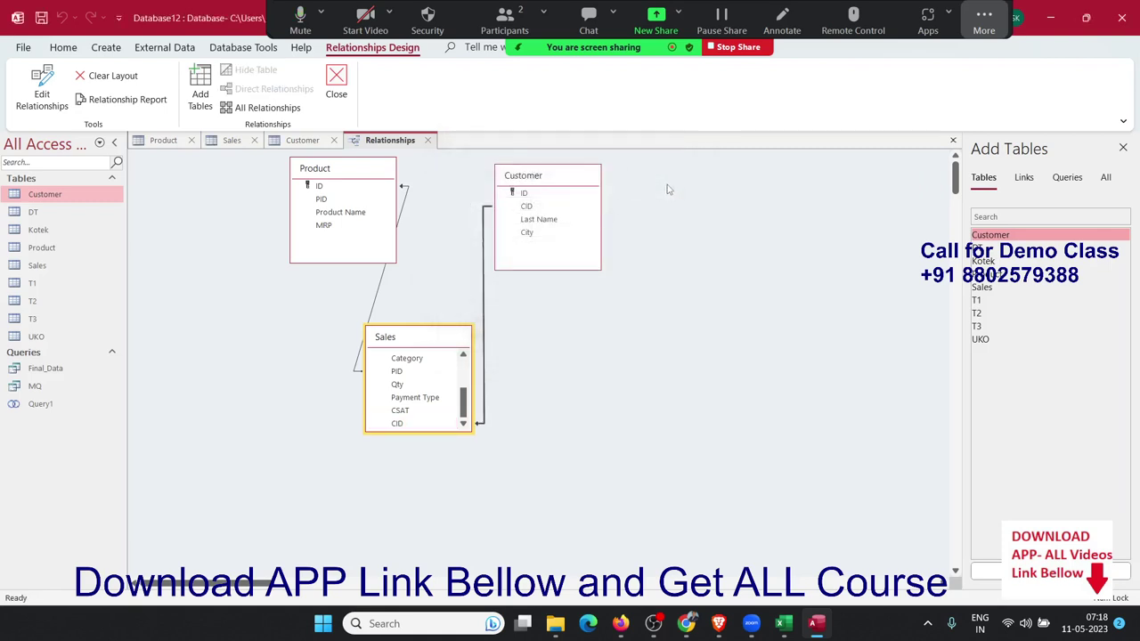
click(429, 139)
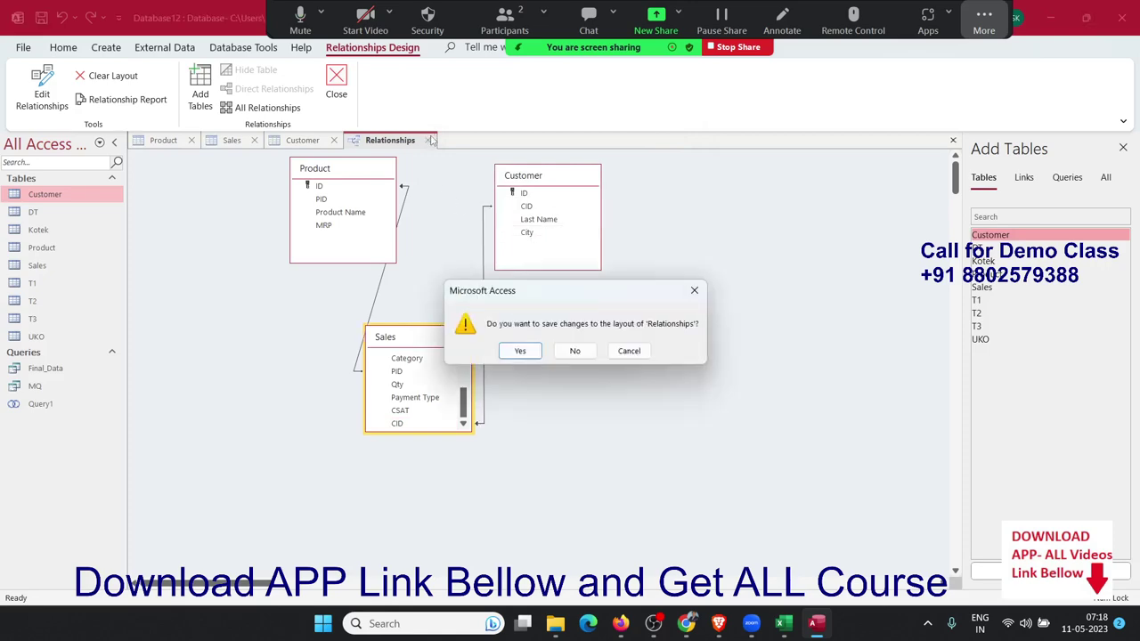
- Save the Relationships layout and close the Sales, Customer and Product datasheets
click(521, 349)
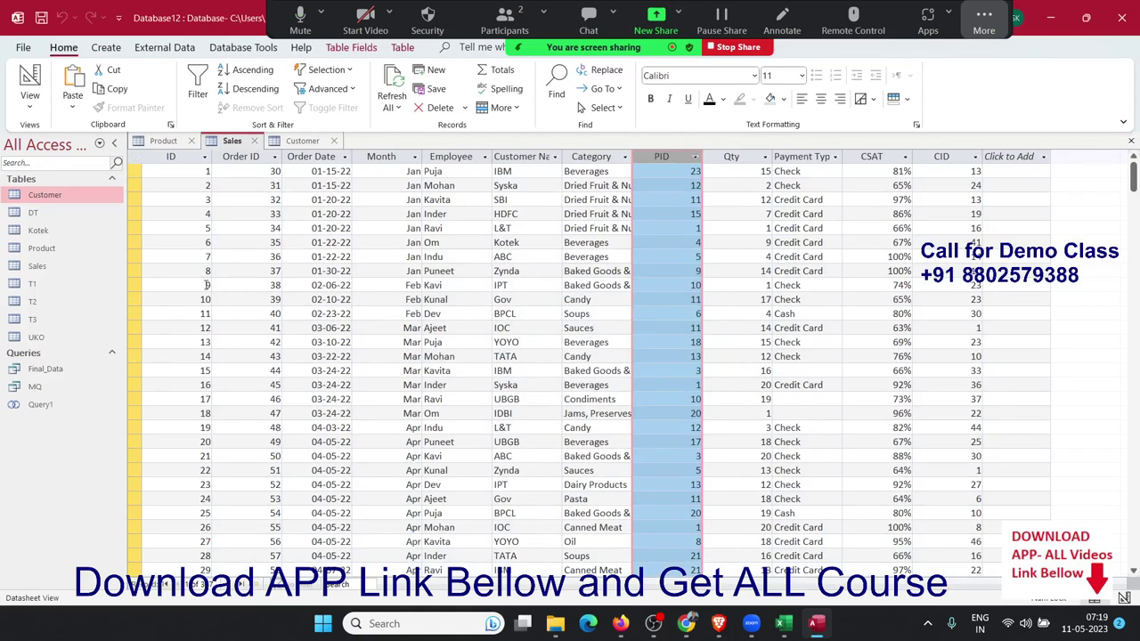
click(226, 230)
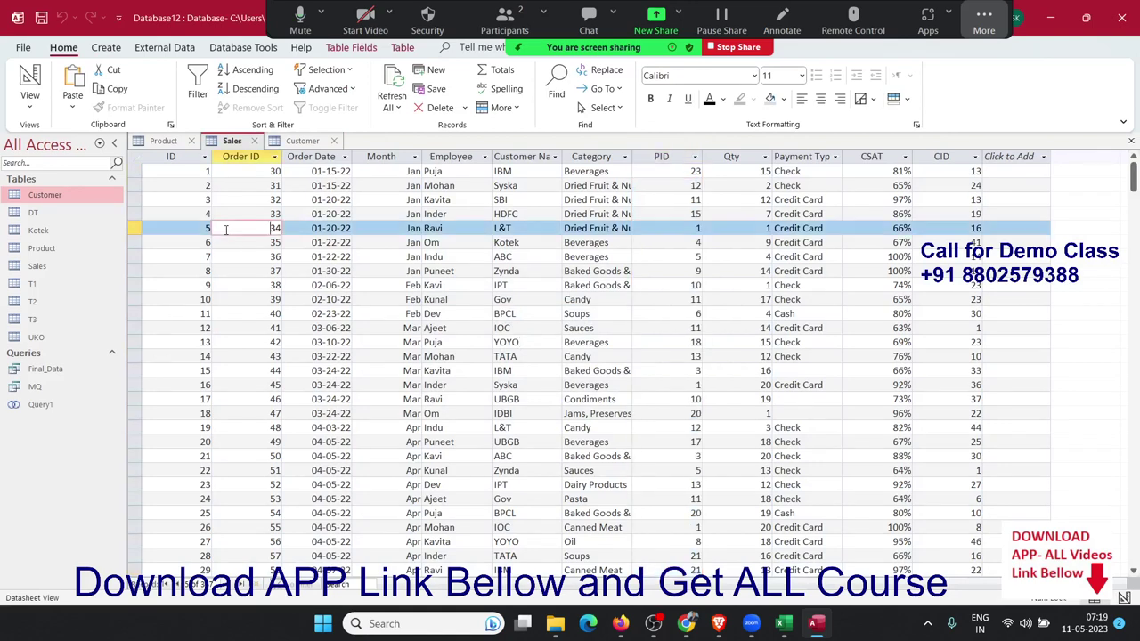
click(254, 140)
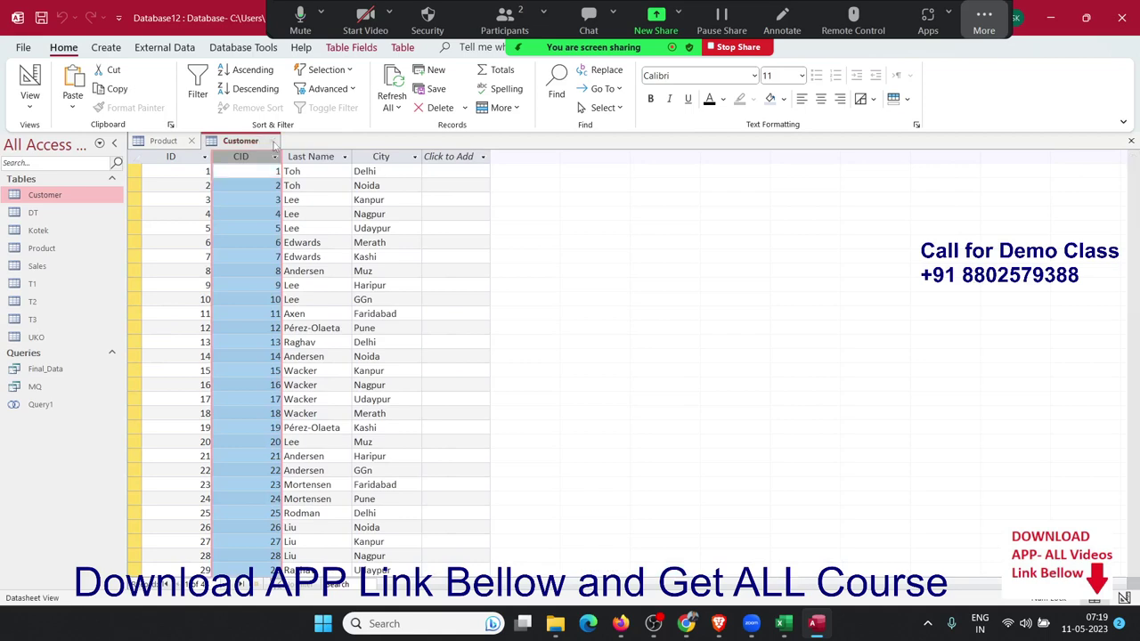
click(271, 141)
click(191, 141)
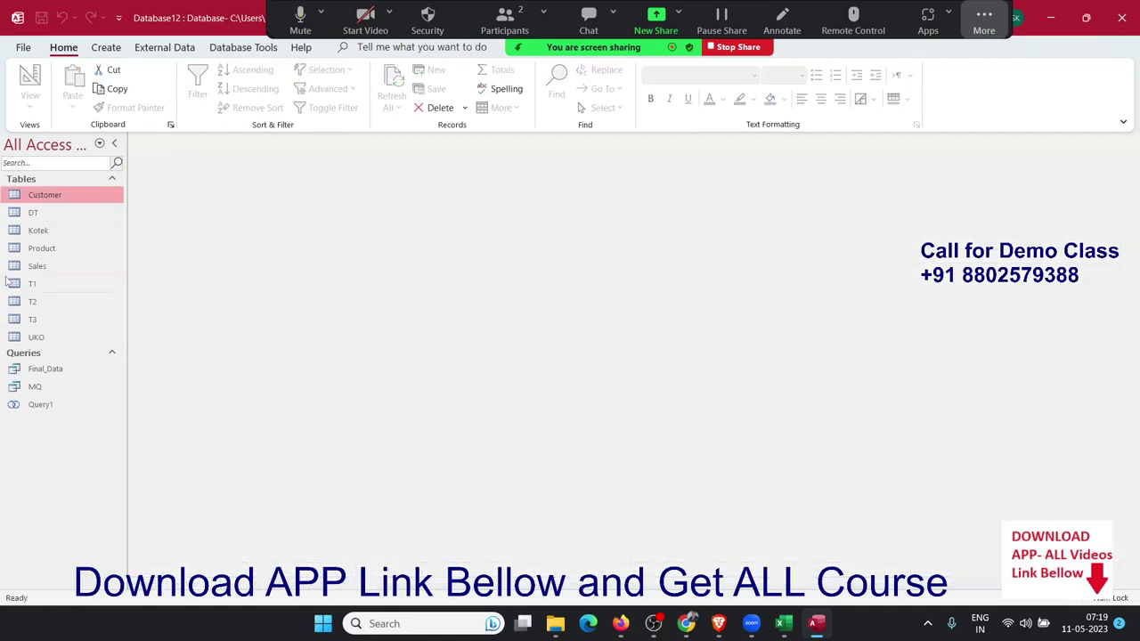
- Briefly reopen and close Sales, then open the Product table datasheet
click(38, 270)
double_click(38, 267)
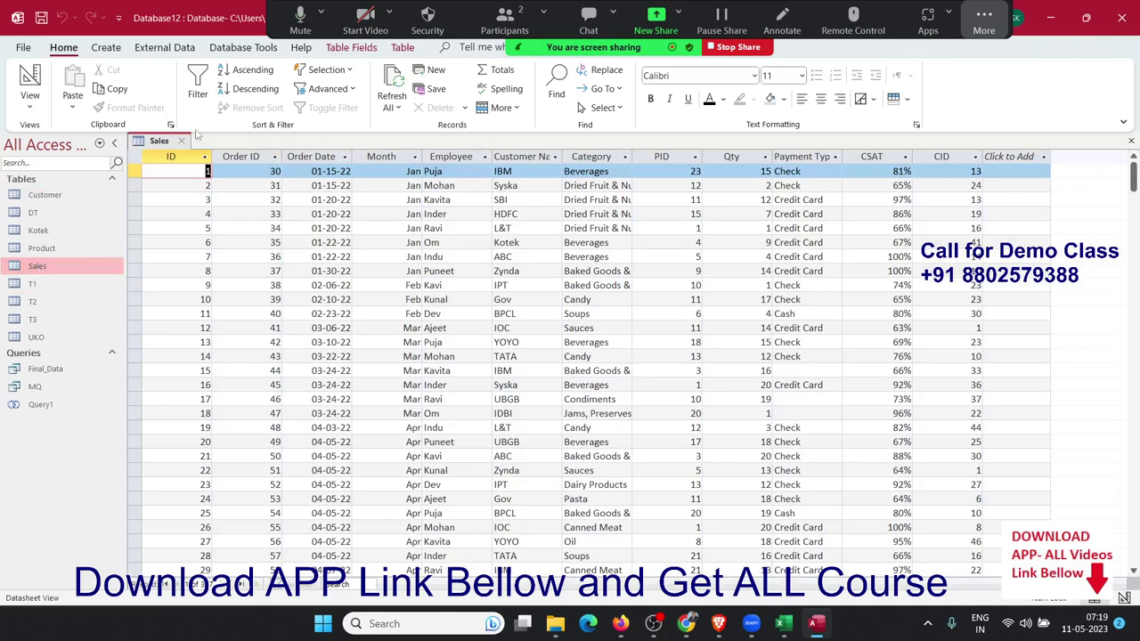
click(182, 141)
click(59, 249)
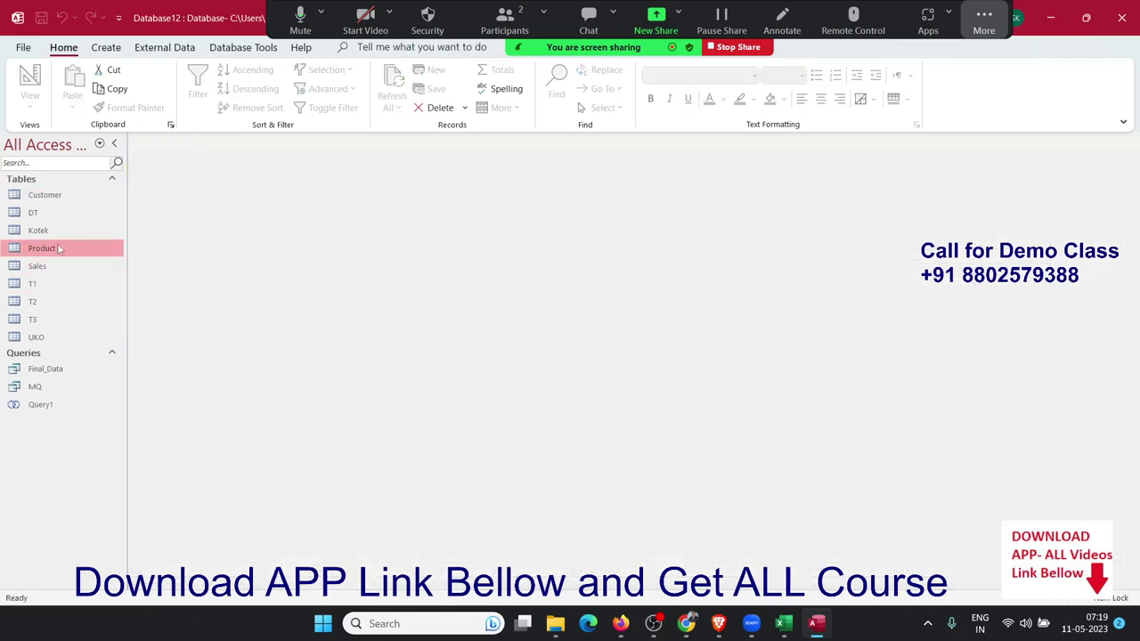
double_click(57, 251)
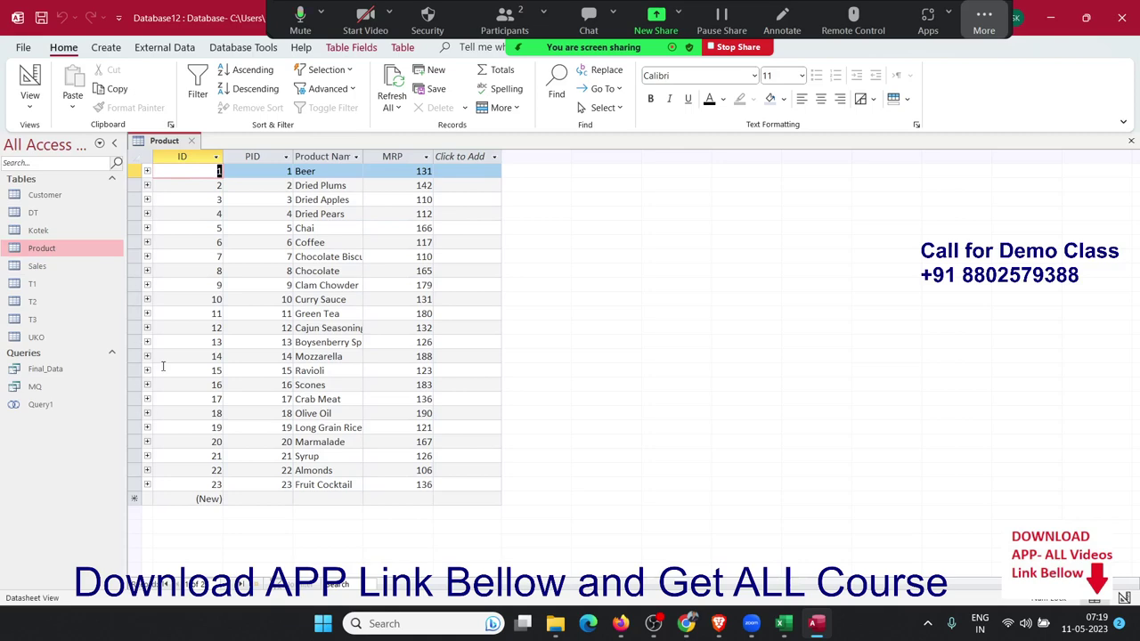
click(212, 203)
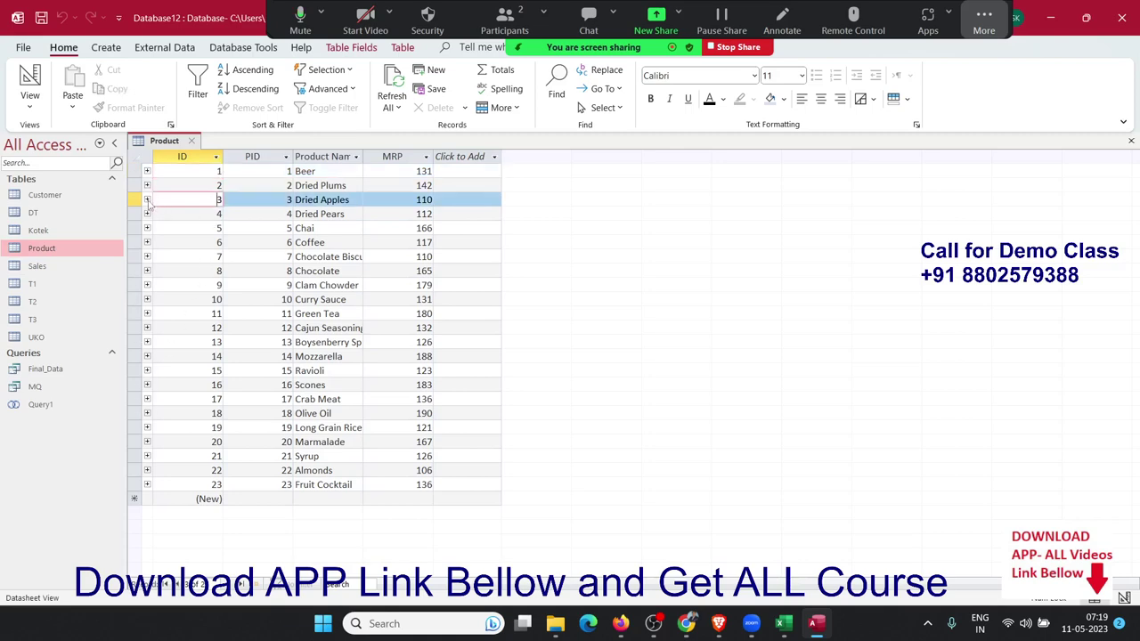
click(148, 202)
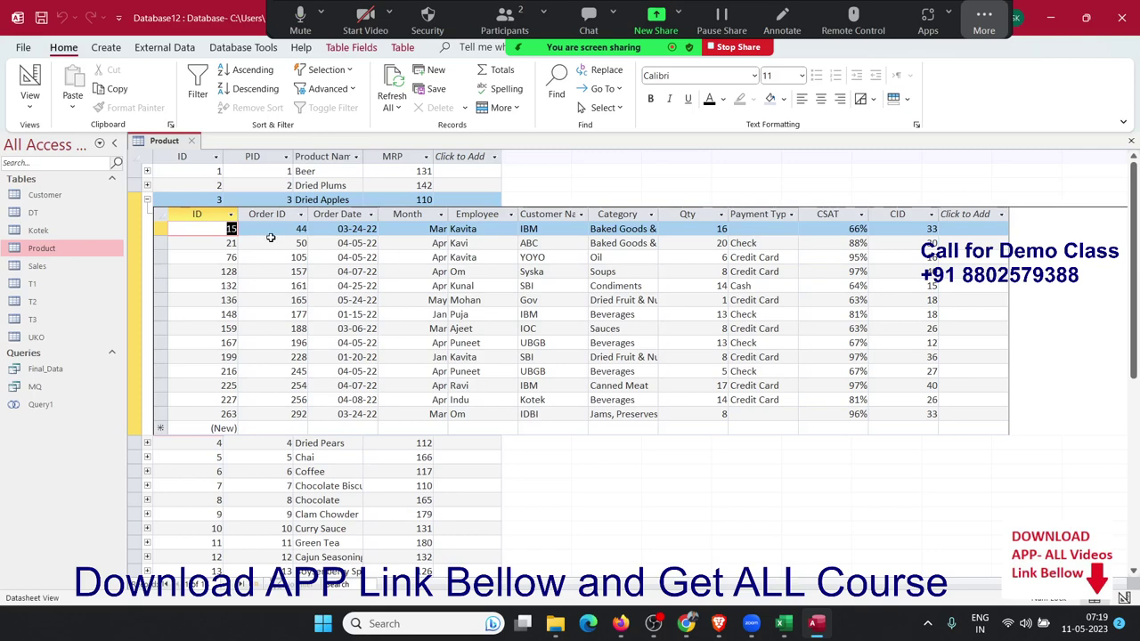
click(147, 199)
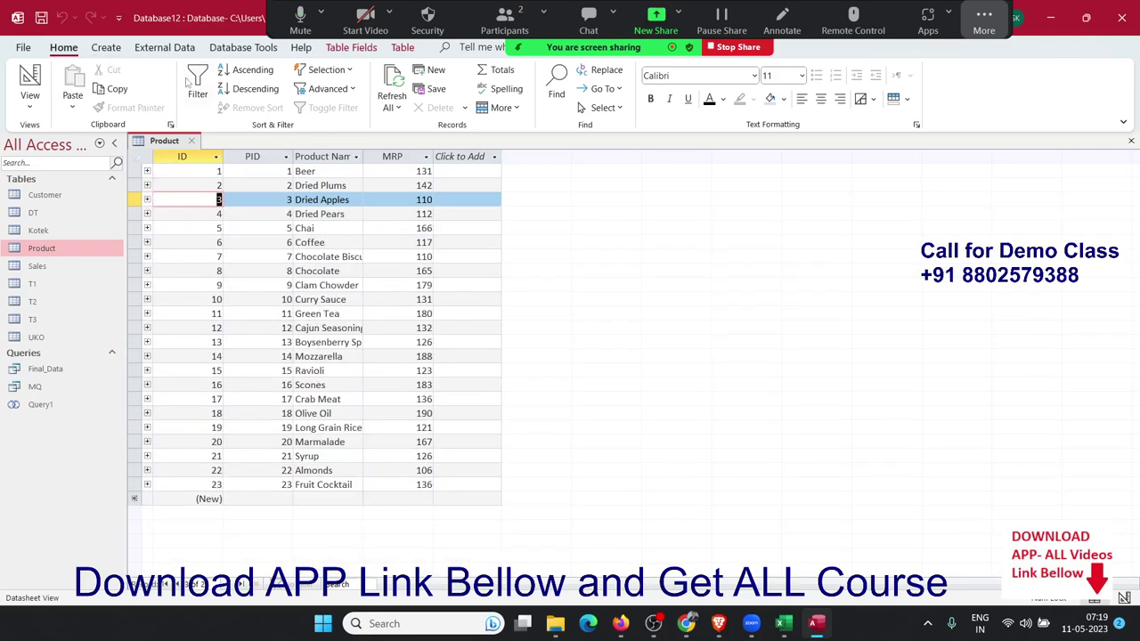
click(355, 89)
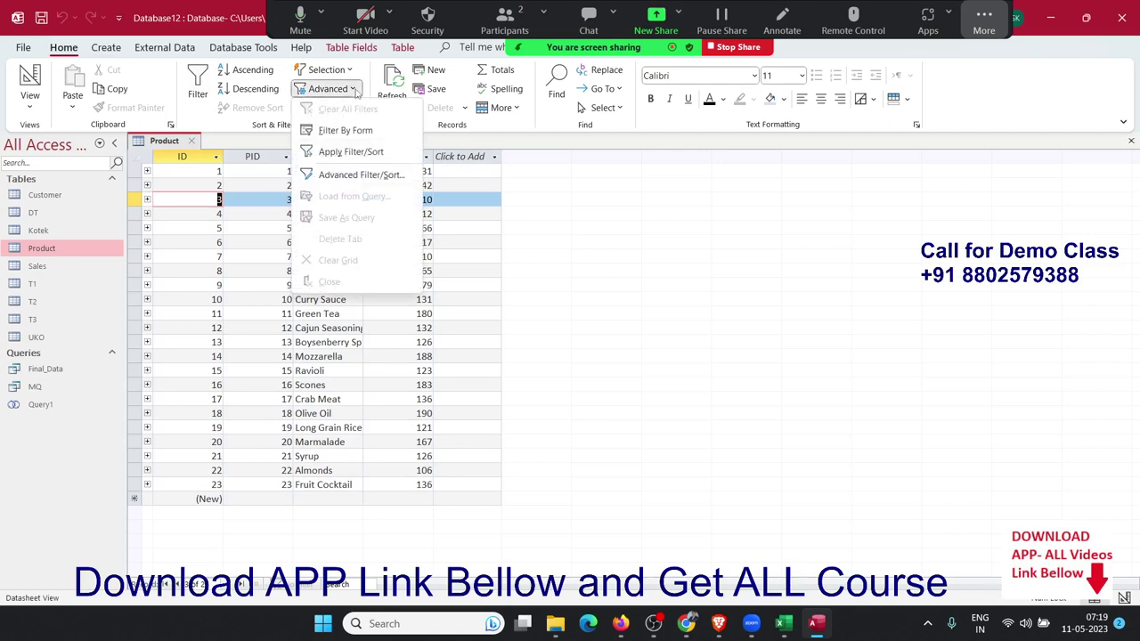
click(517, 365)
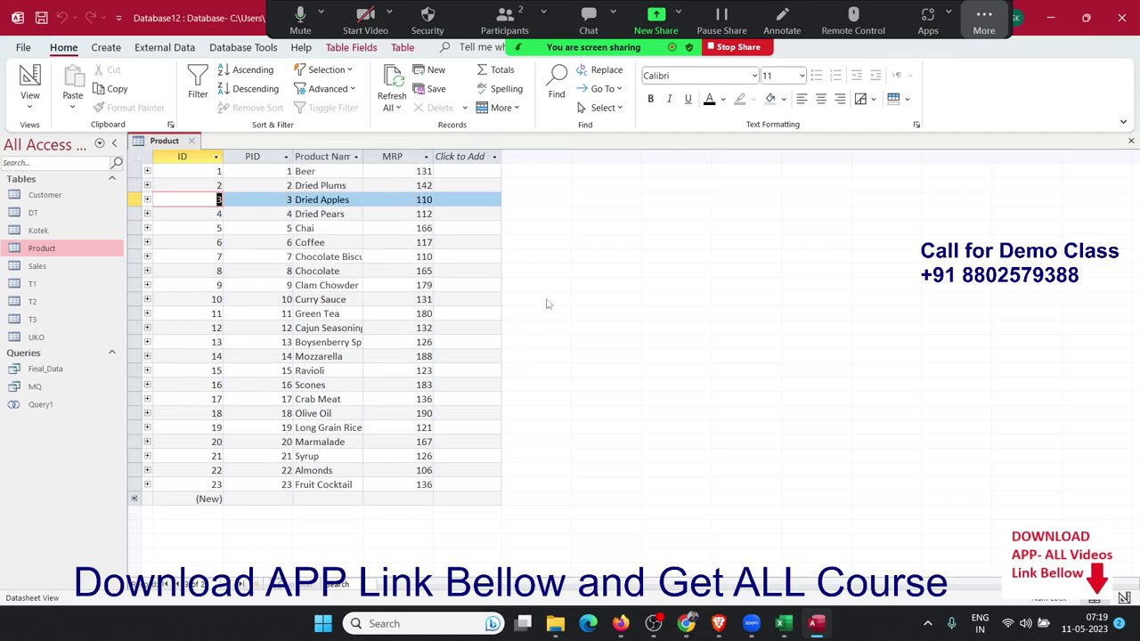
click(503, 108)
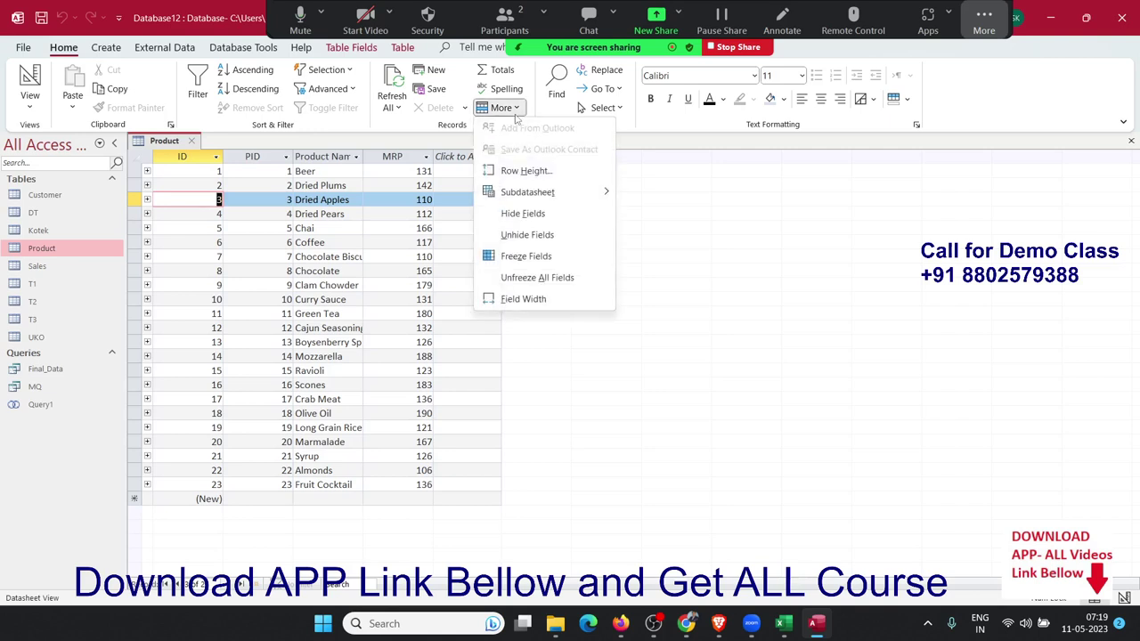
mouse_move(528, 192)
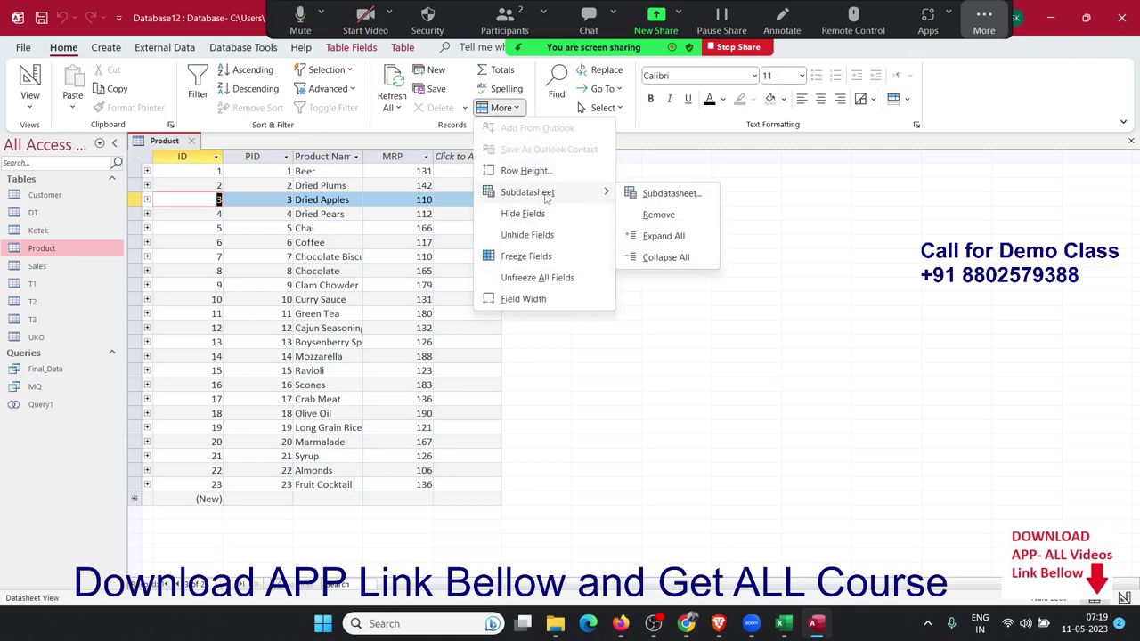
click(695, 198)
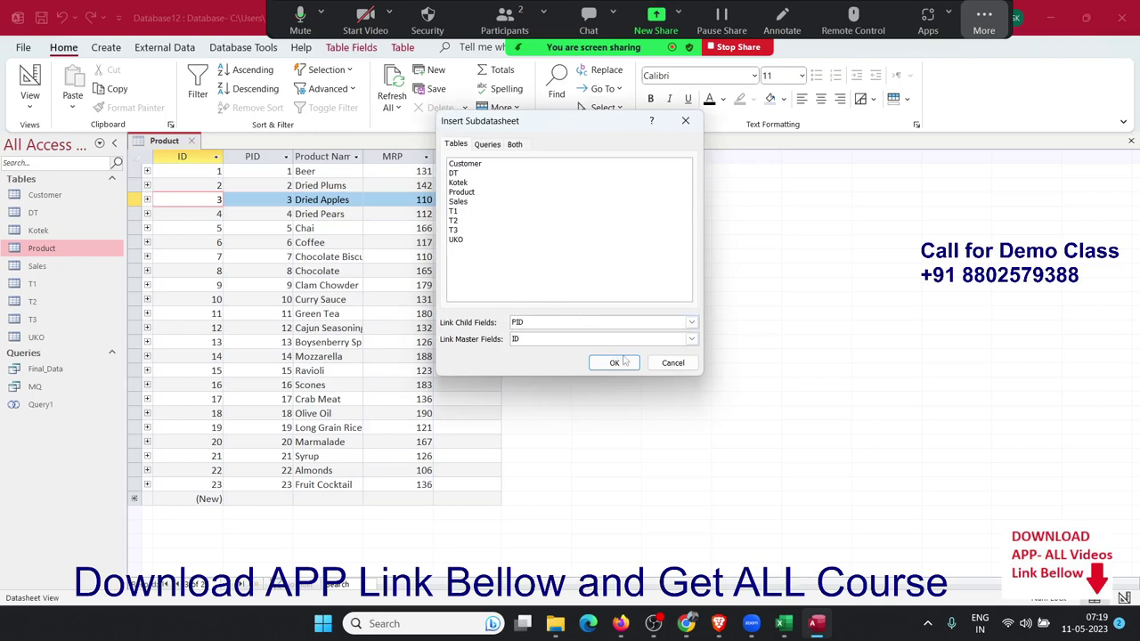
click(672, 363)
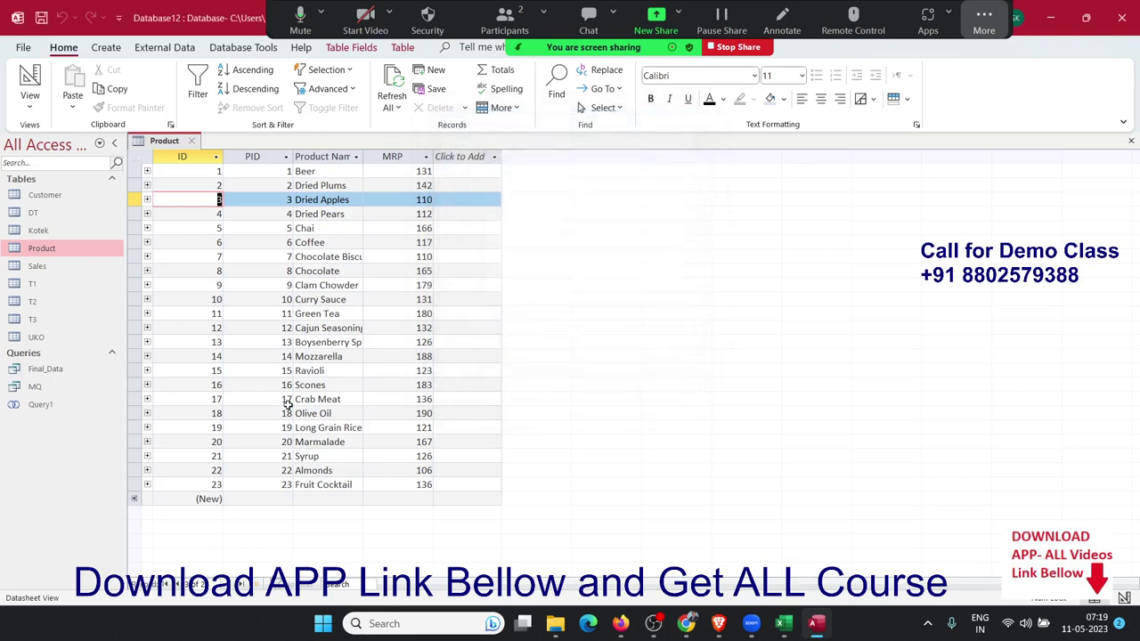
click(32, 286)
- Preview tables T1, T2 and T3, then close T3 and T2, leaving T1 in front
double_click(32, 286)
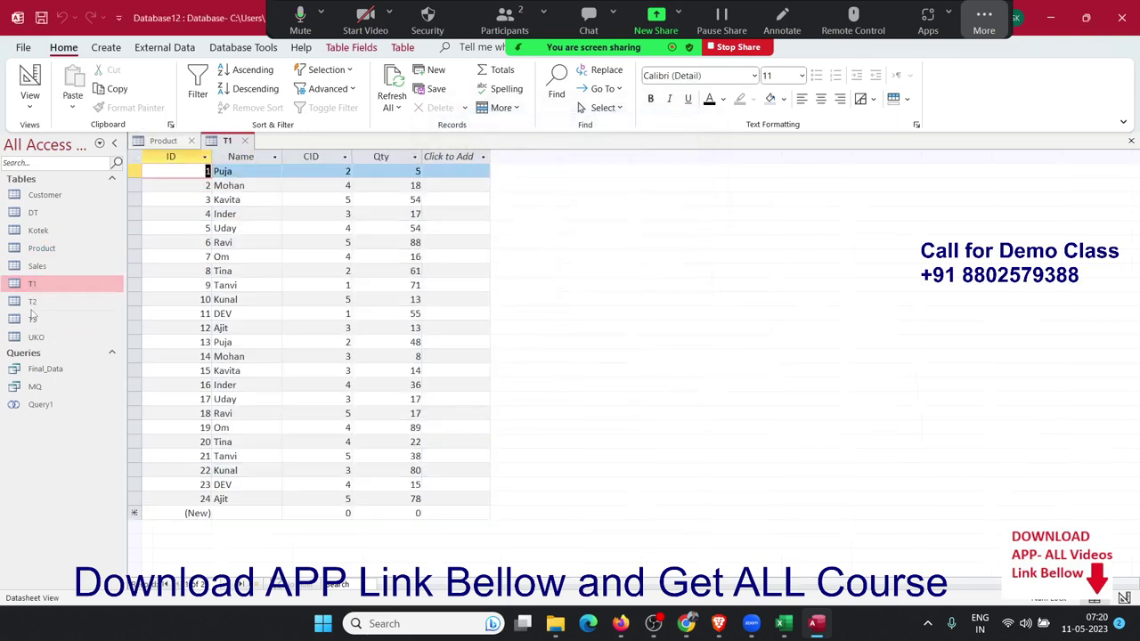
double_click(32, 303)
double_click(32, 319)
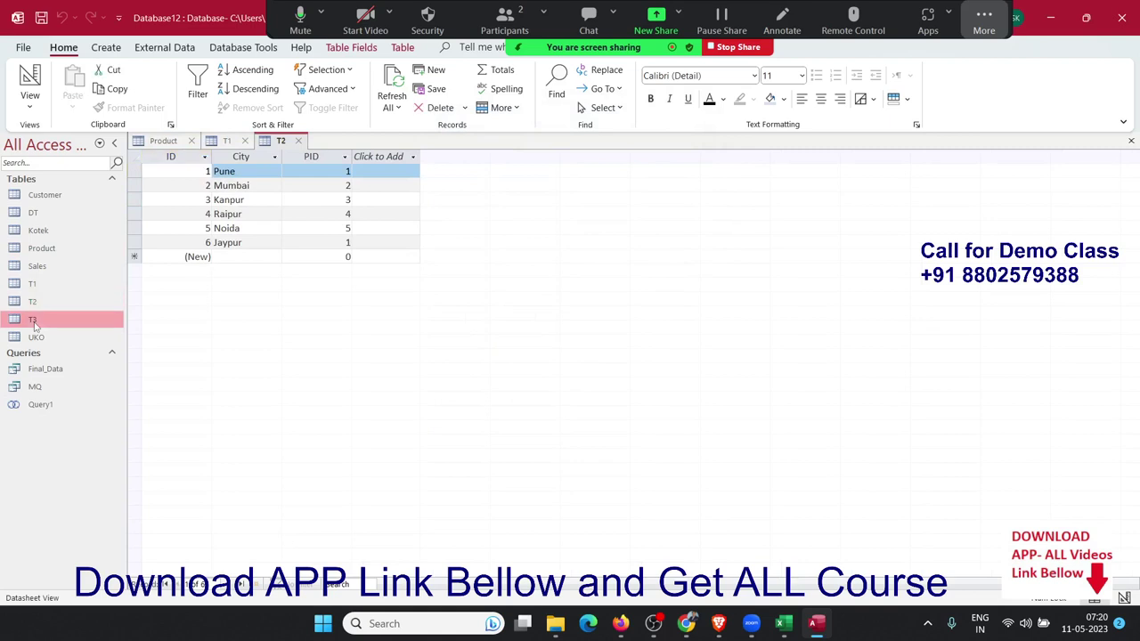
double_click(40, 302)
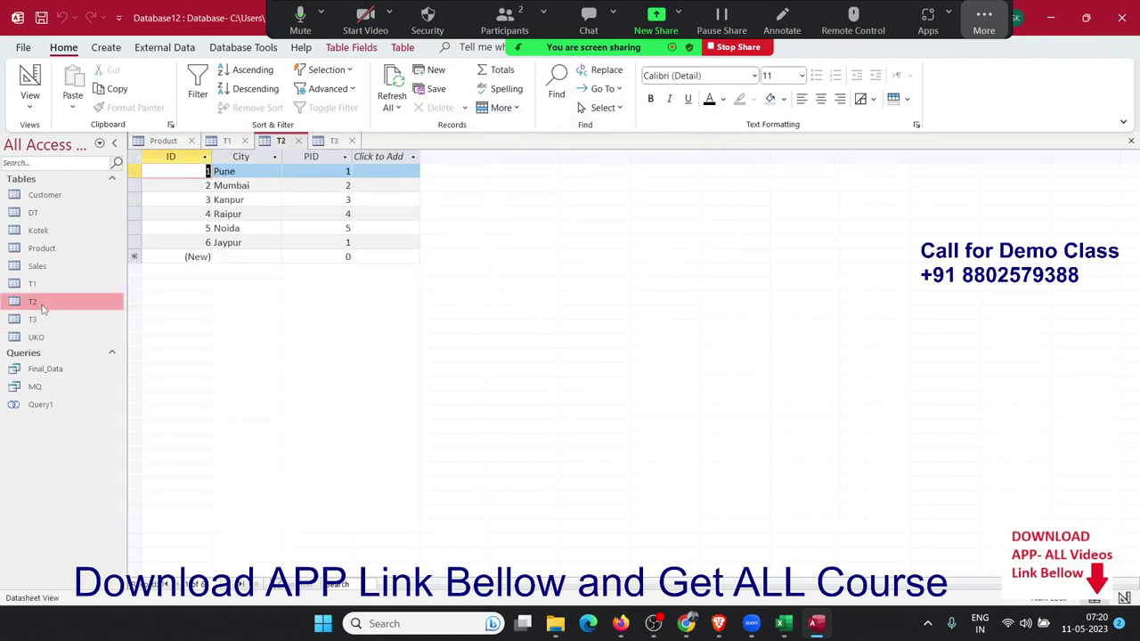
double_click(35, 285)
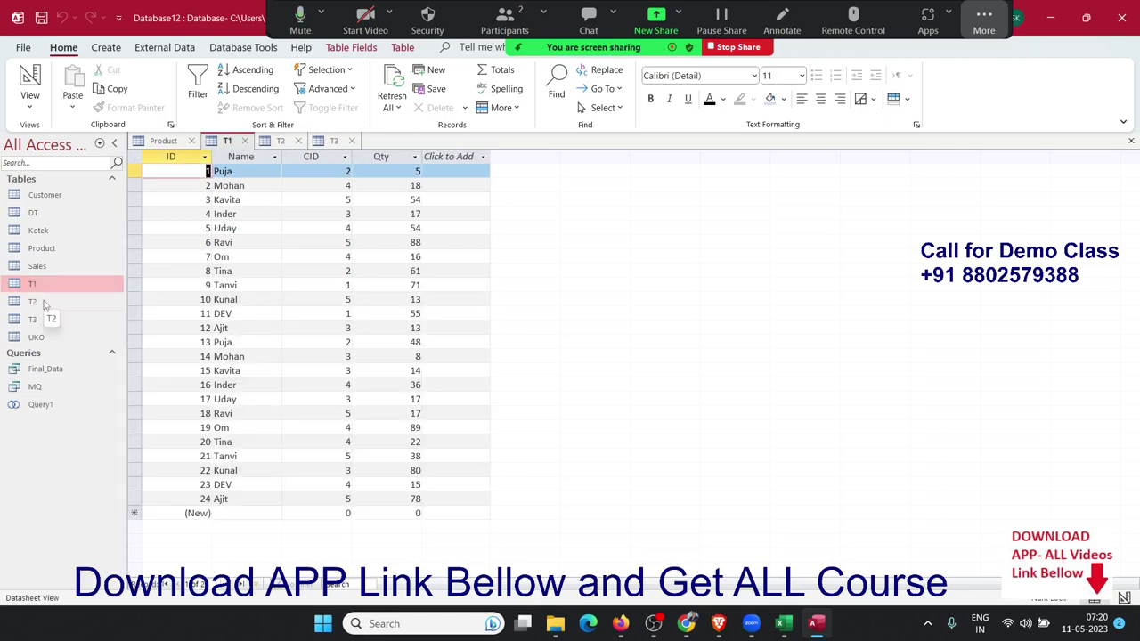
double_click(44, 302)
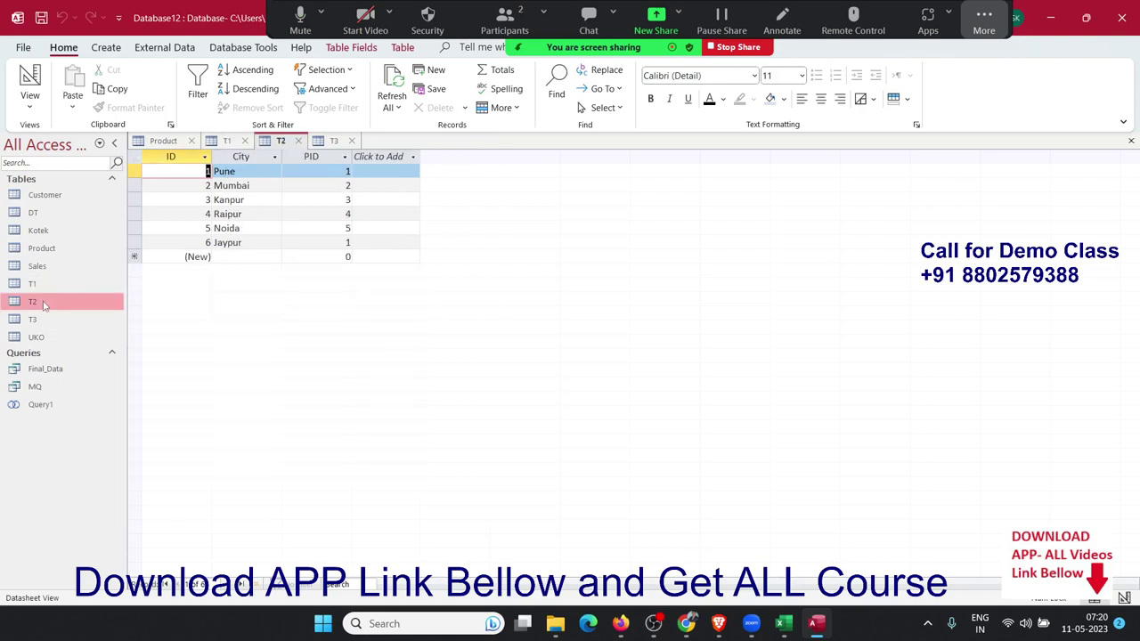
double_click(36, 321)
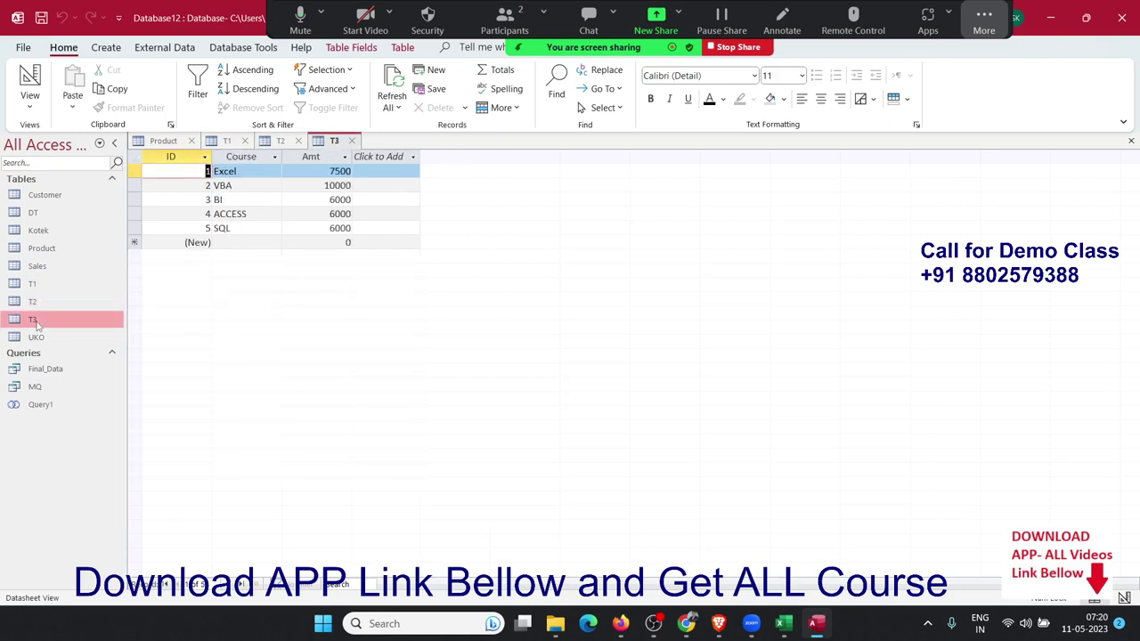
click(352, 141)
click(299, 141)
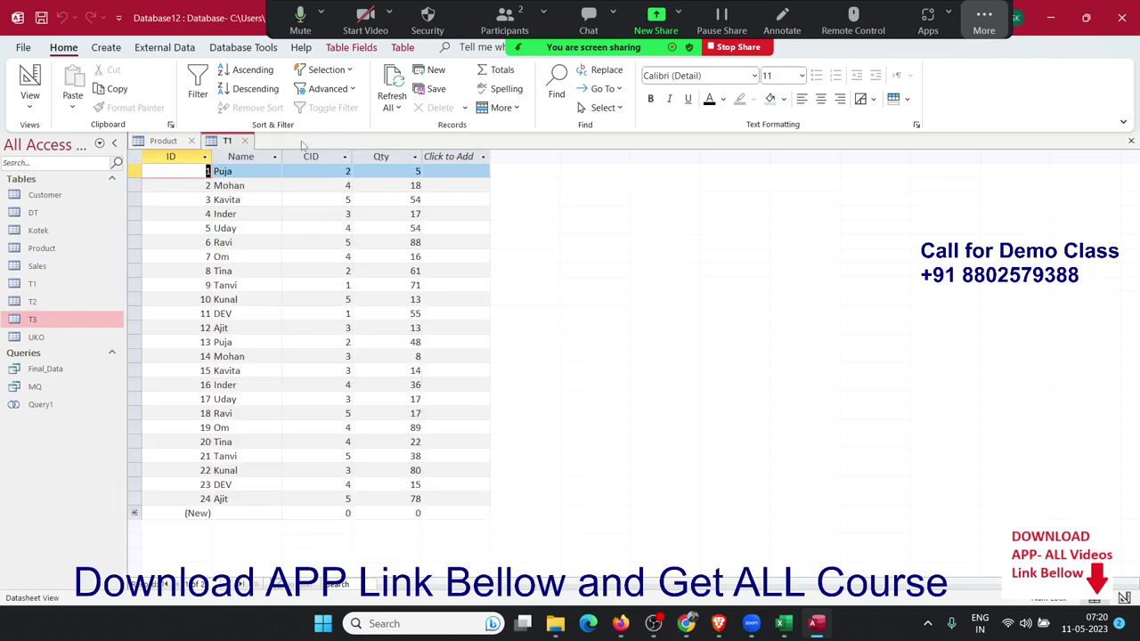
- Begin inserting a subdatasheet into T1 and choose T1 as its source table
click(513, 109)
mouse_move(527, 193)
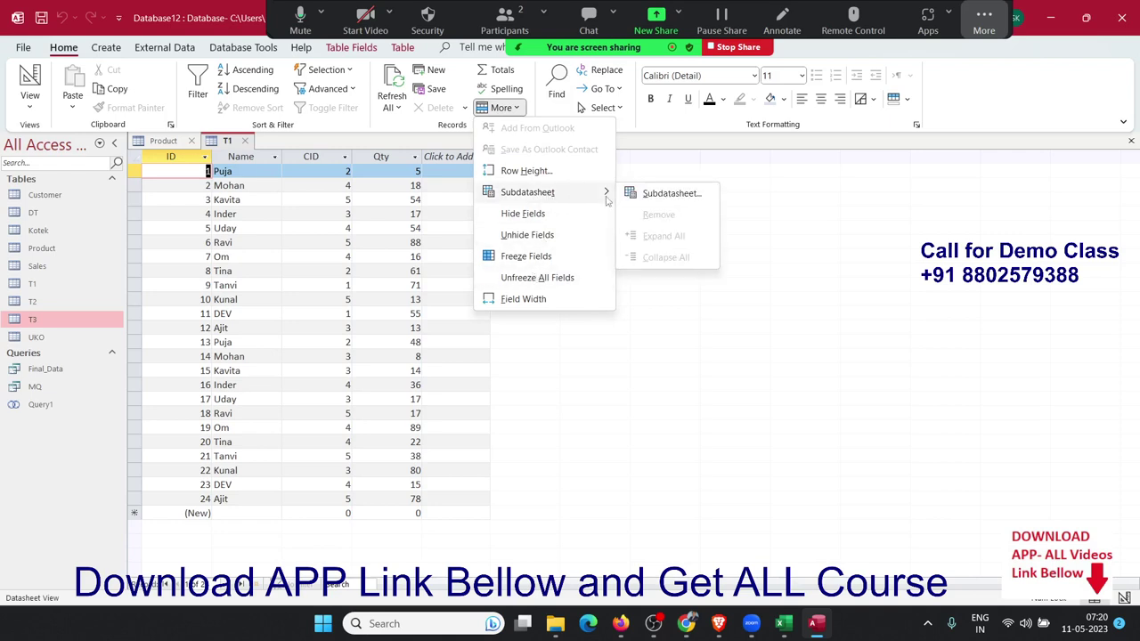
click(636, 194)
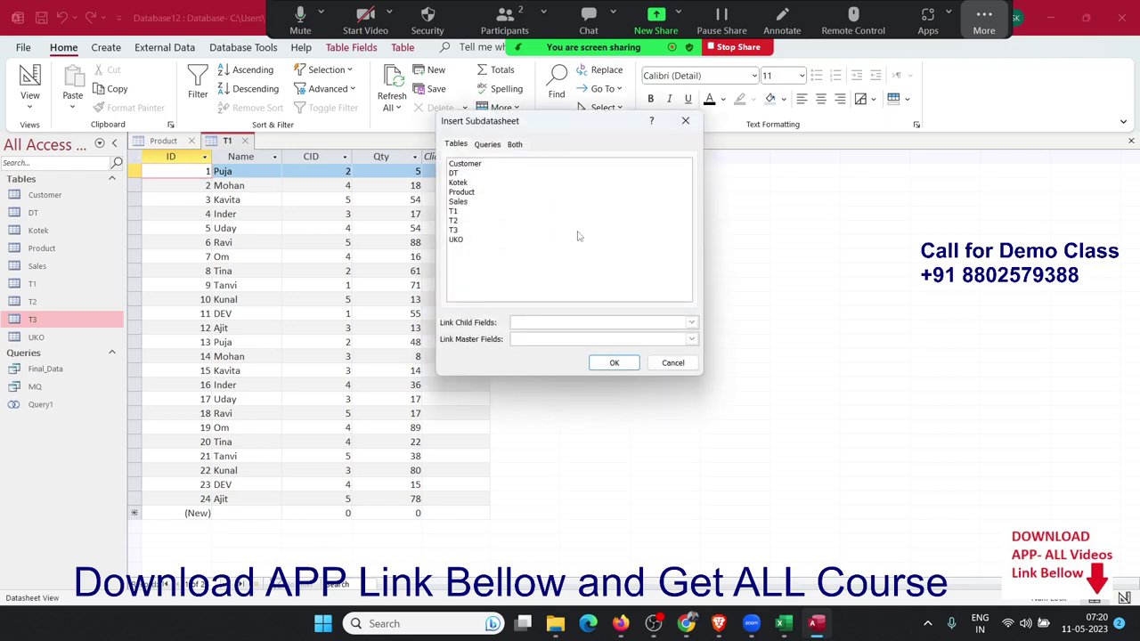
click(457, 214)
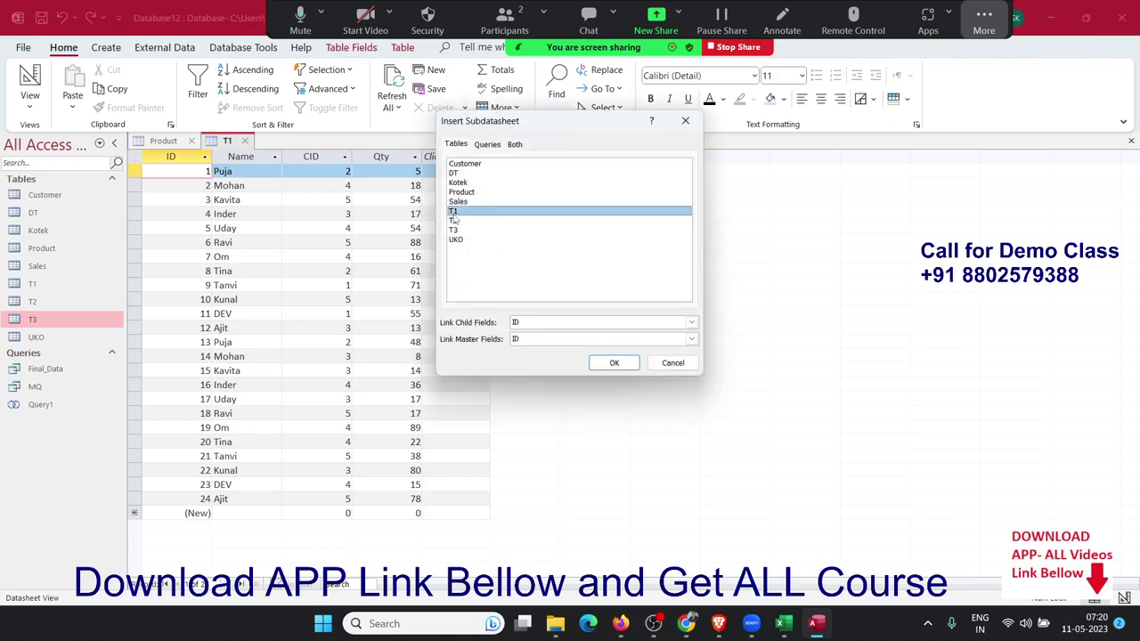
double_click(520, 341)
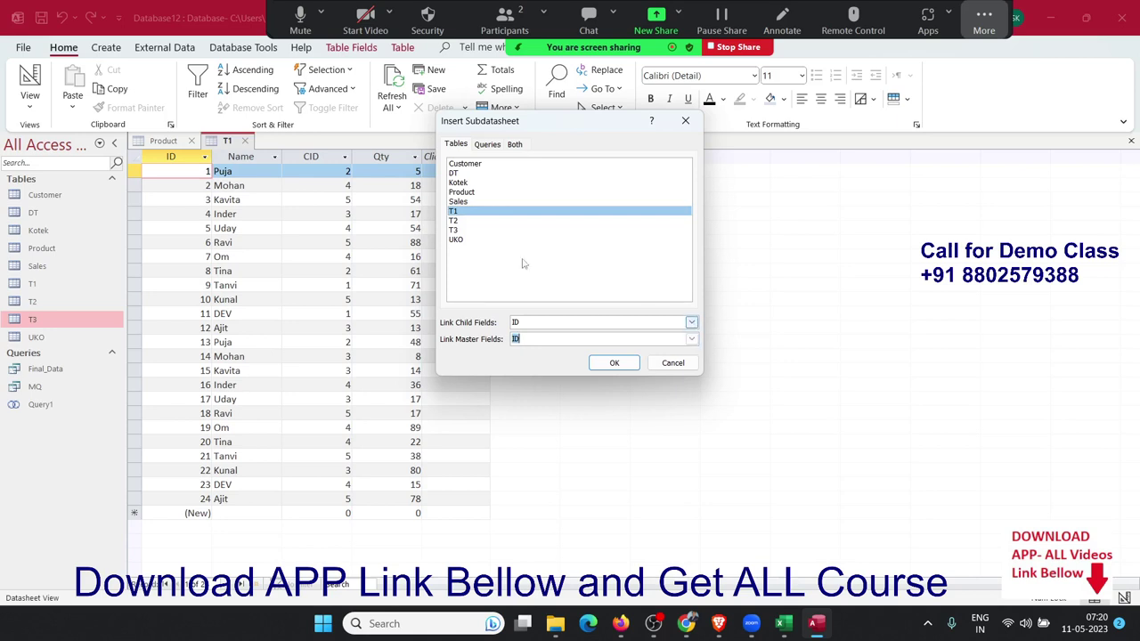
click(460, 221)
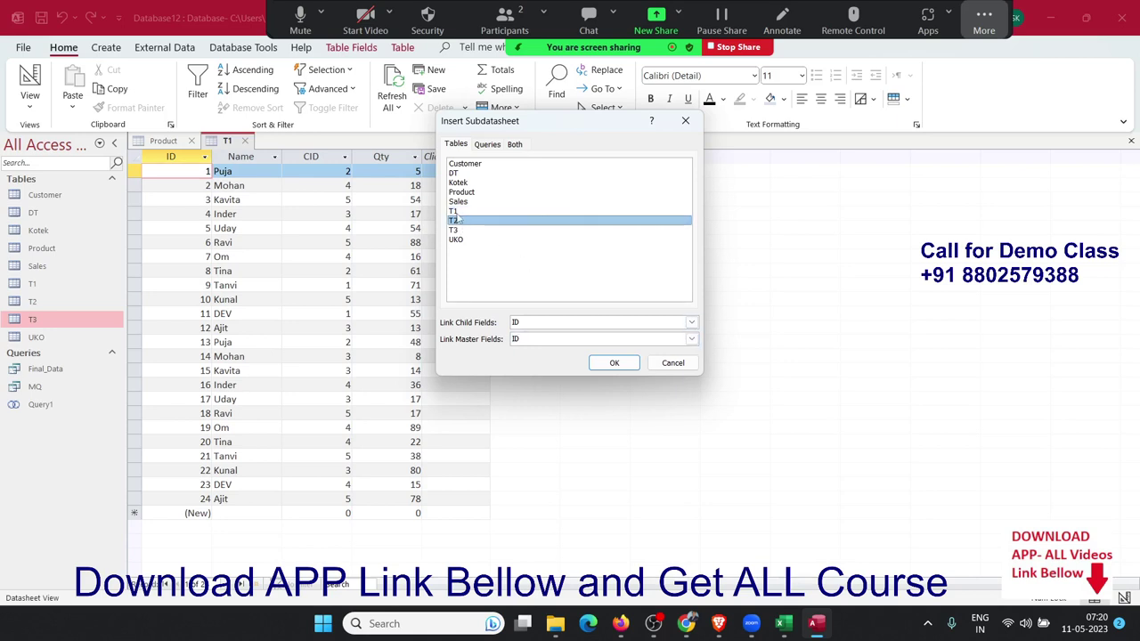
click(460, 212)
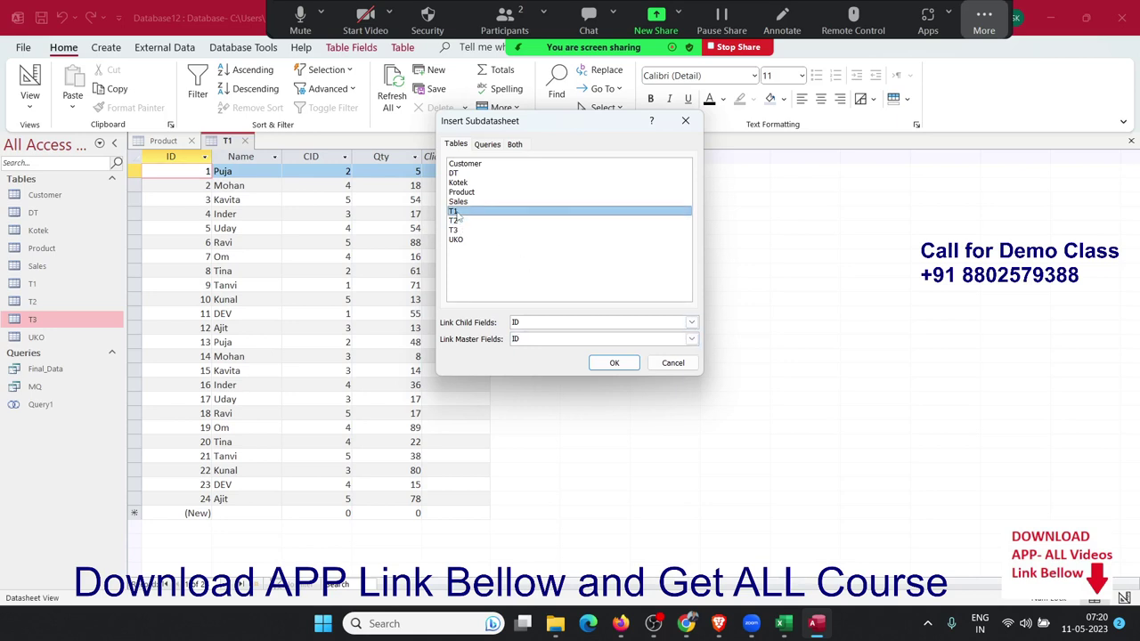
- Set CID as both master and child link fields, confirm, and accept creating the relationship
click(691, 340)
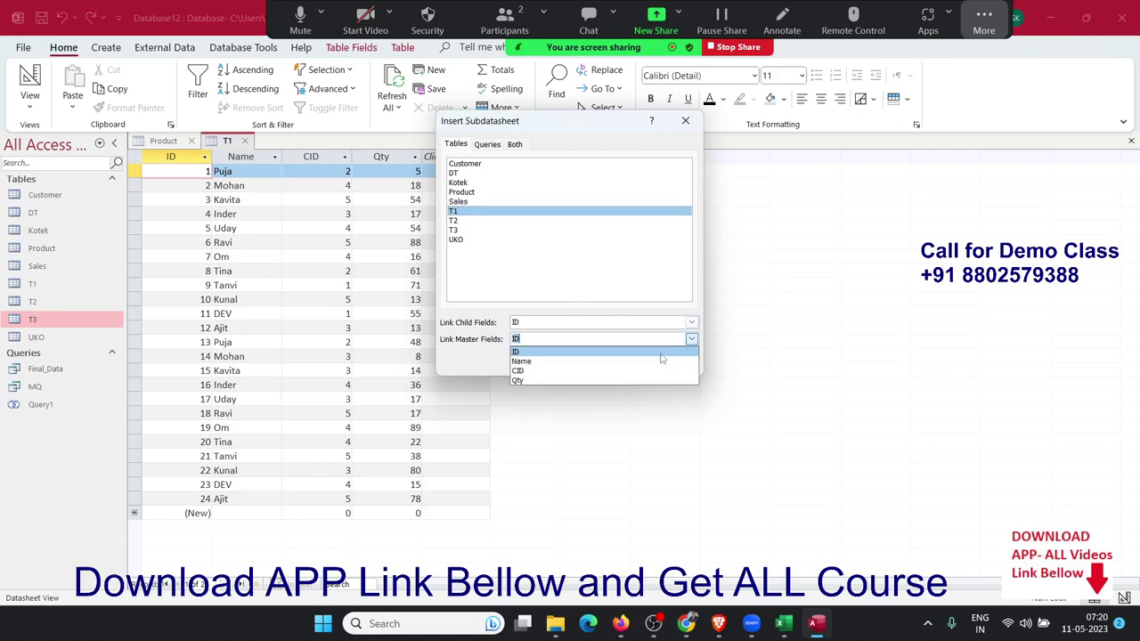
click(620, 378)
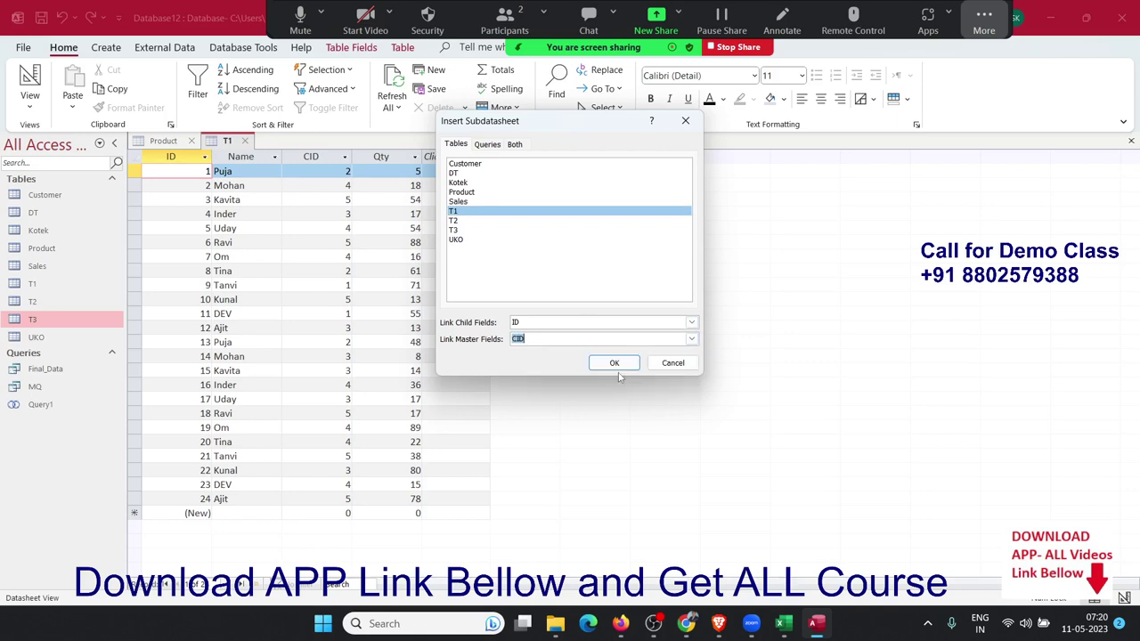
click(692, 323)
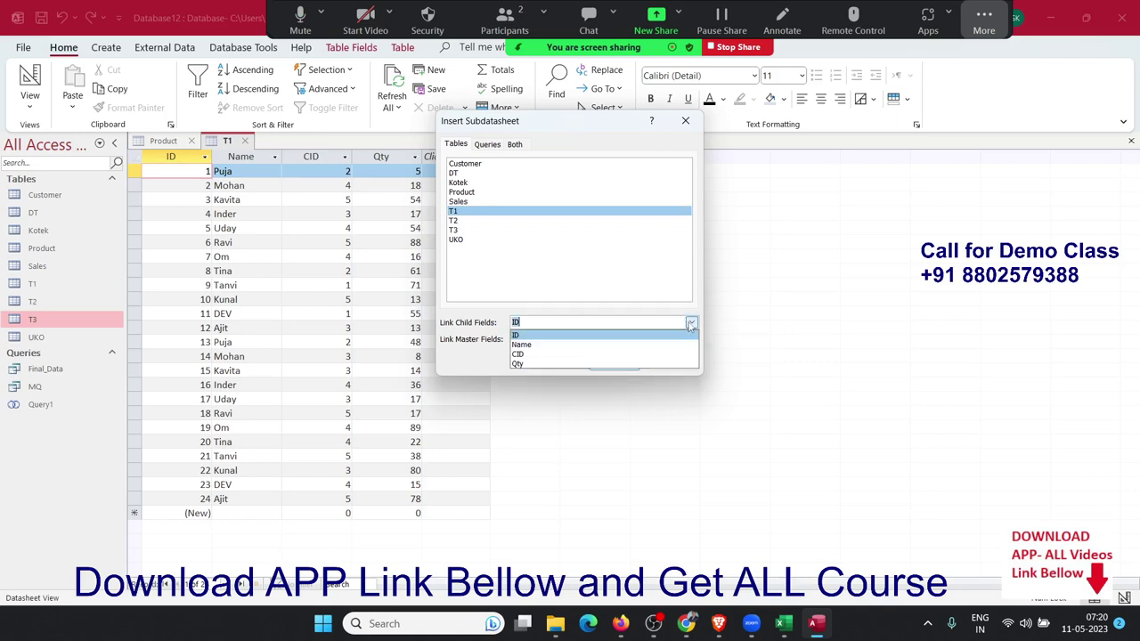
click(651, 355)
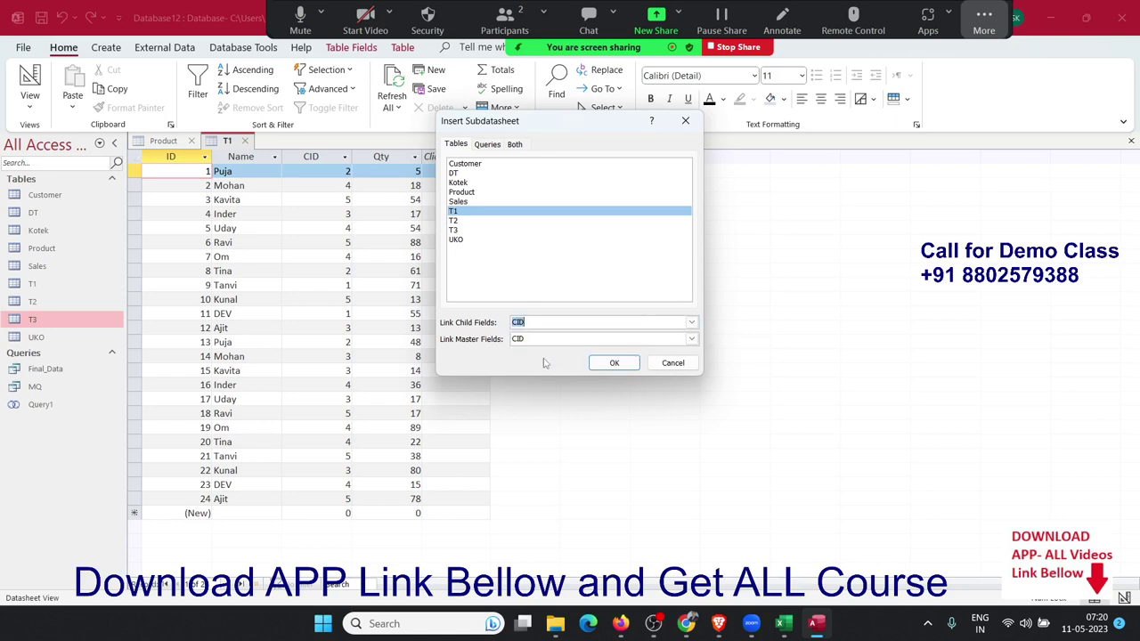
click(612, 363)
click(612, 363)
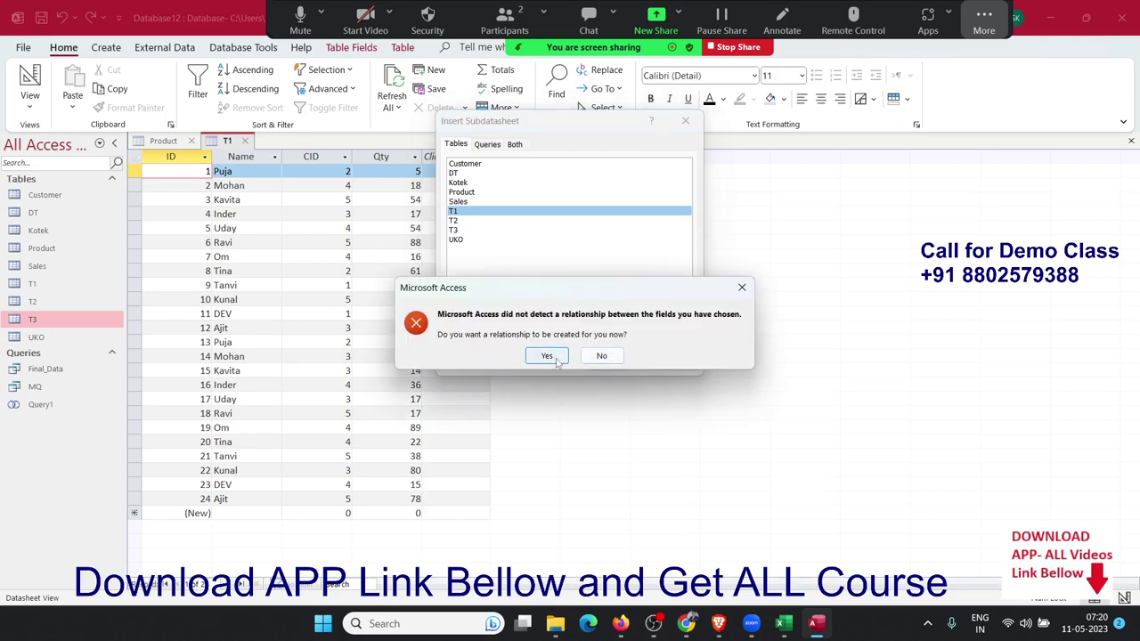
click(547, 355)
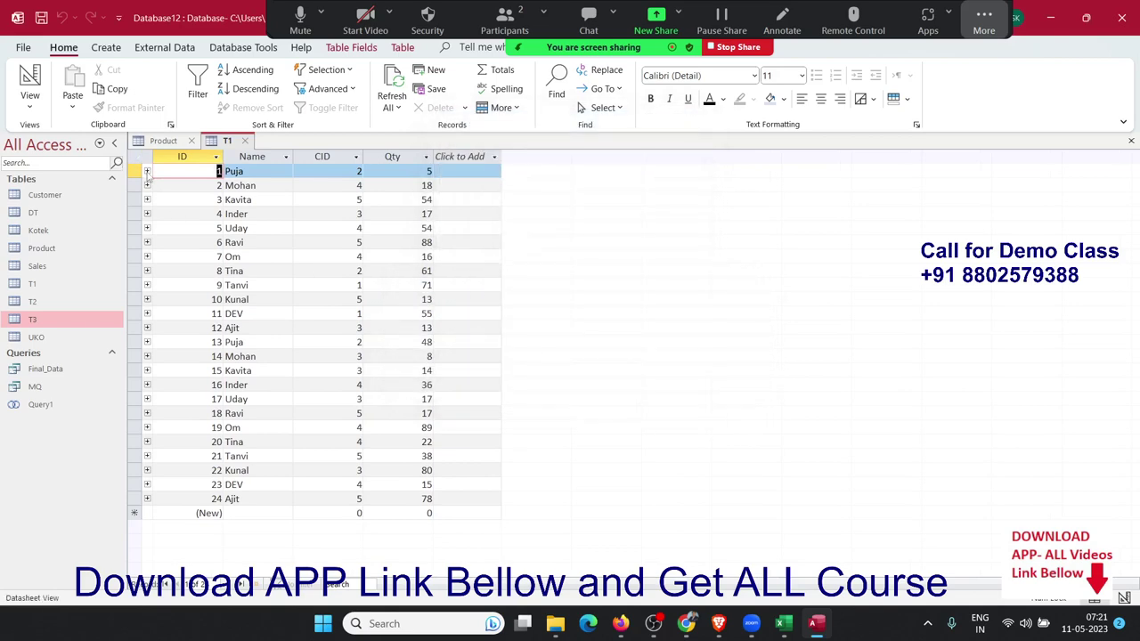
- Expand record 1's subdatasheet and three nested levels beneath it
click(147, 171)
click(147, 172)
click(147, 172)
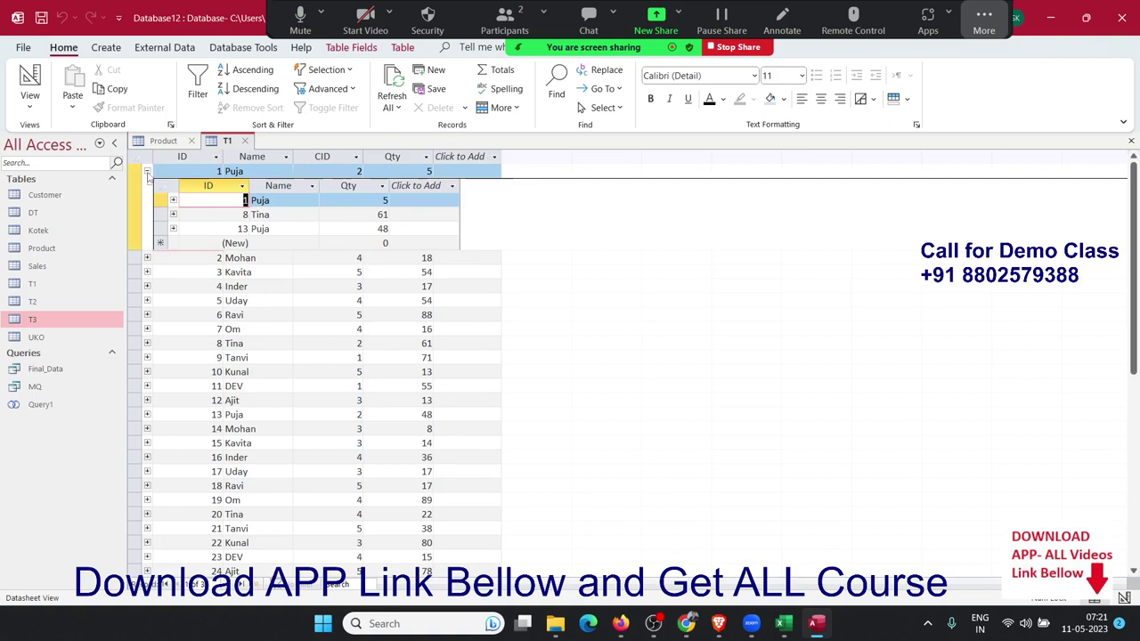
click(147, 172)
click(147, 172)
click(173, 200)
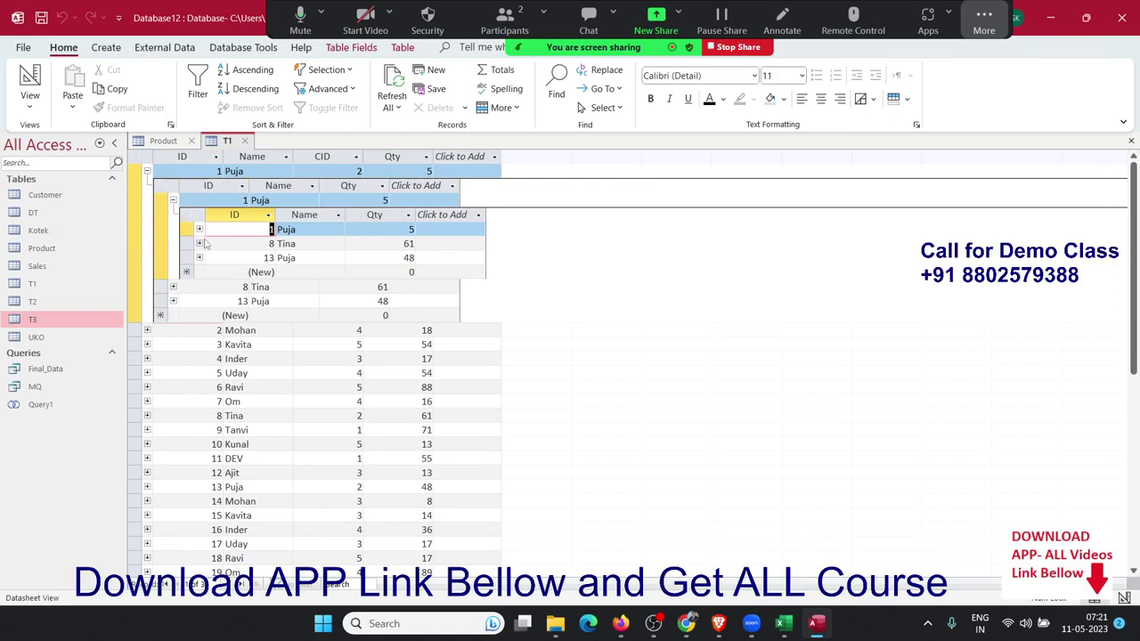
click(199, 229)
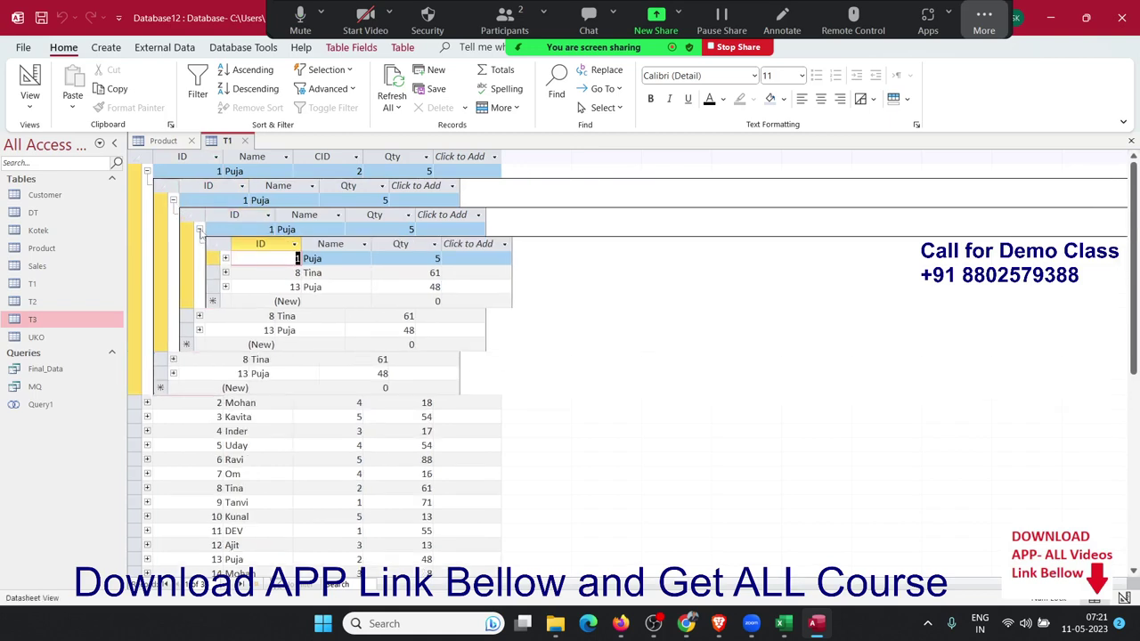
click(226, 258)
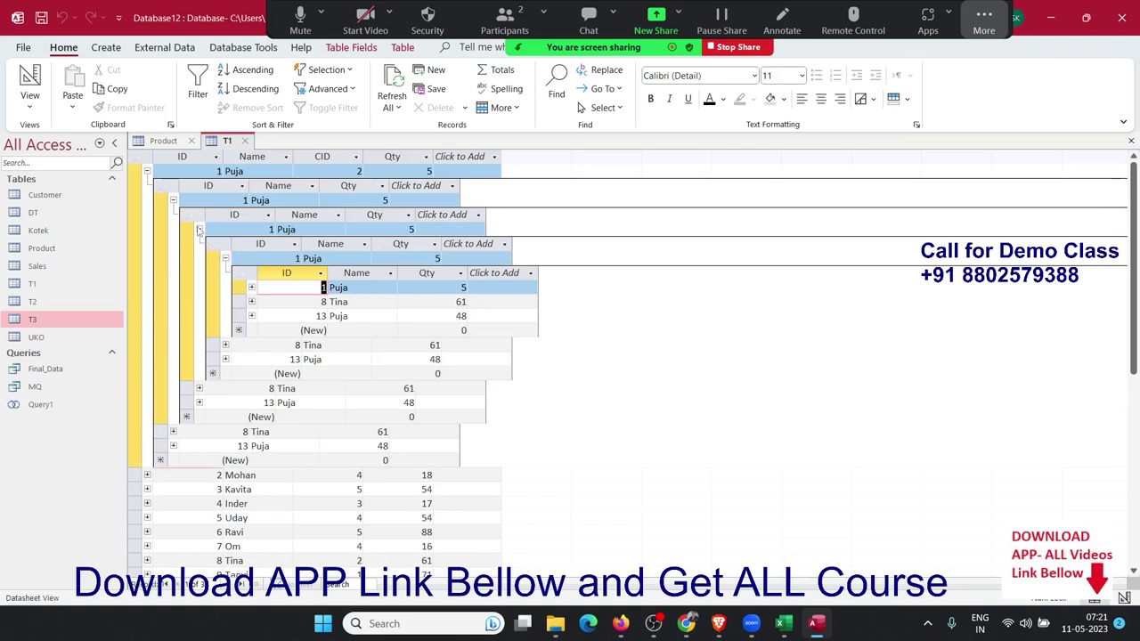
- Collapse all nested subdatasheets under record 1 and open the CID column's filter list
click(225, 258)
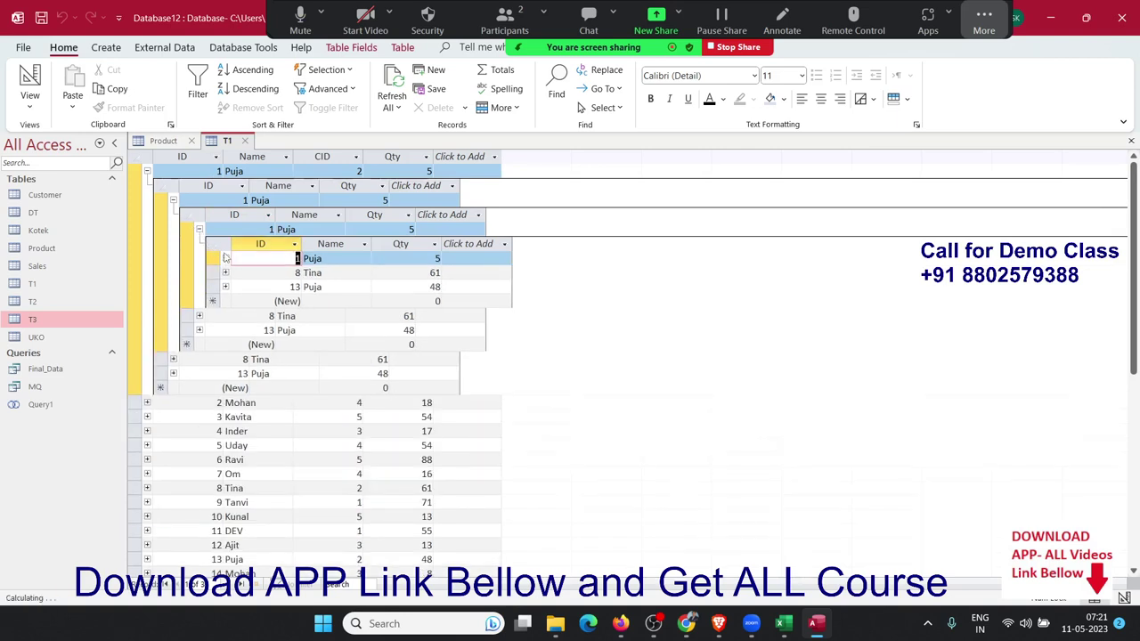
click(199, 229)
click(174, 201)
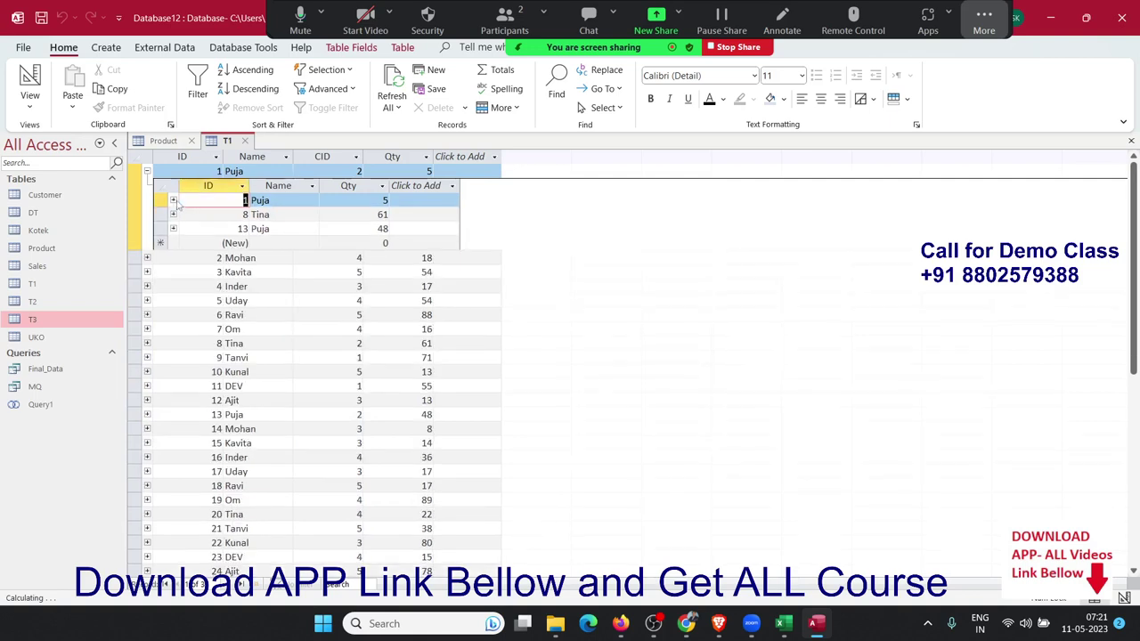
click(147, 171)
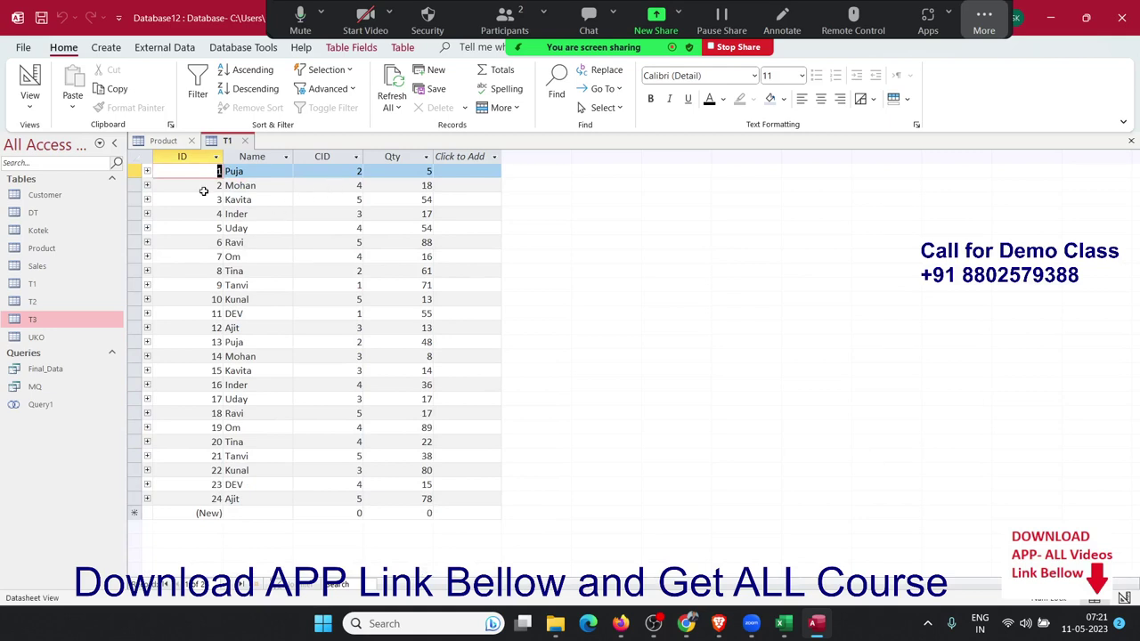
click(355, 157)
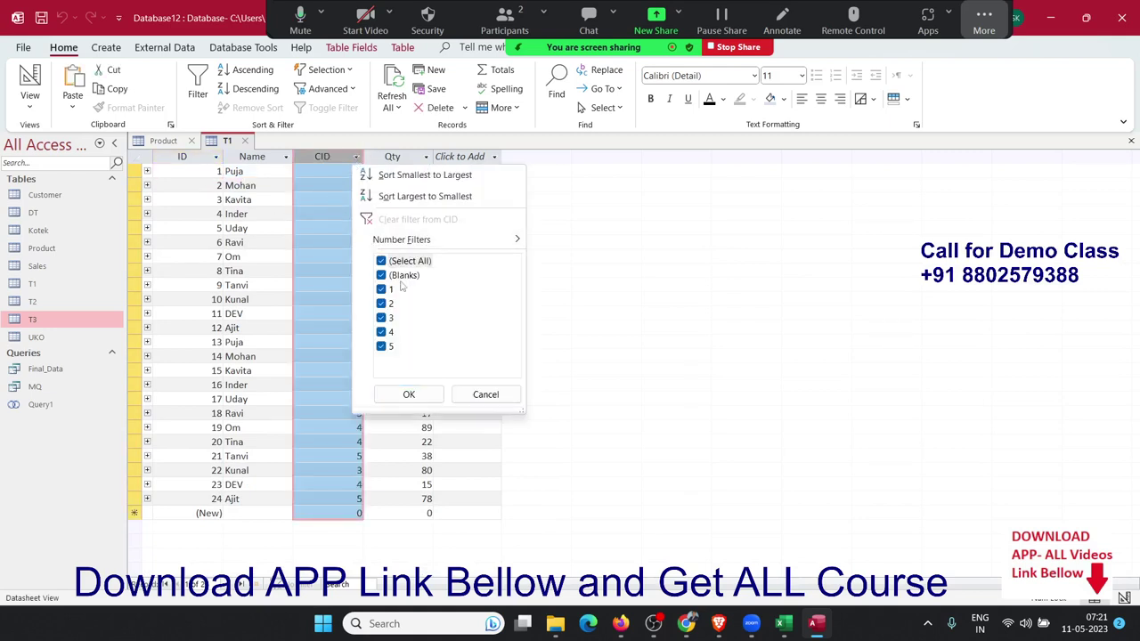
- Filter T1 to only the CID 2 records, then toggle the filter off to show all 24 rows
click(381, 261)
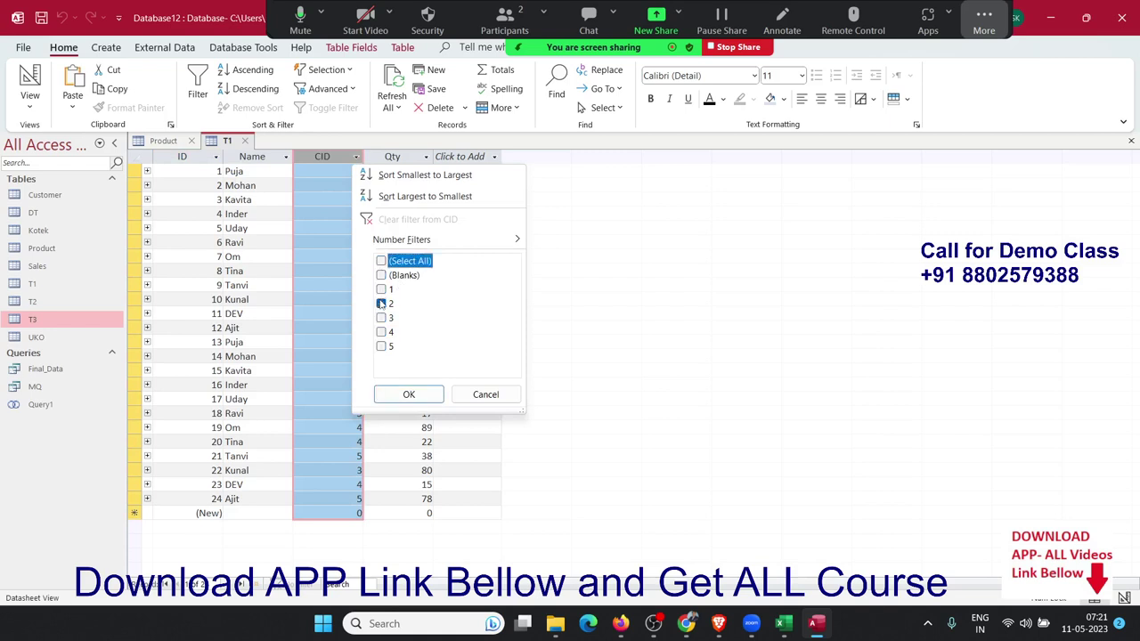
click(381, 304)
click(409, 394)
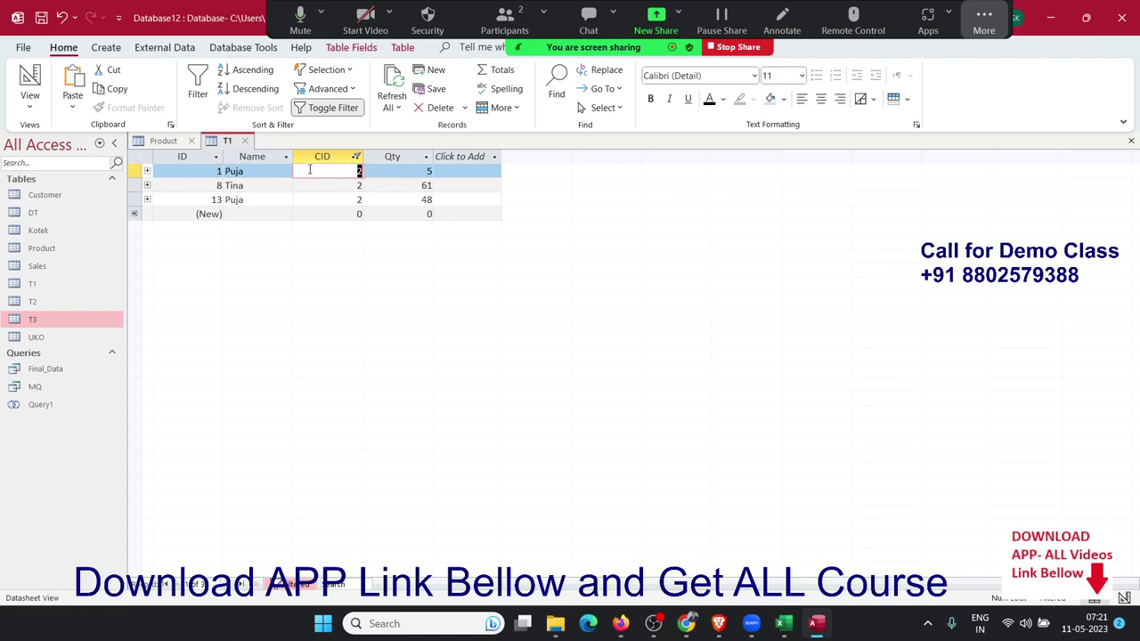
click(198, 160)
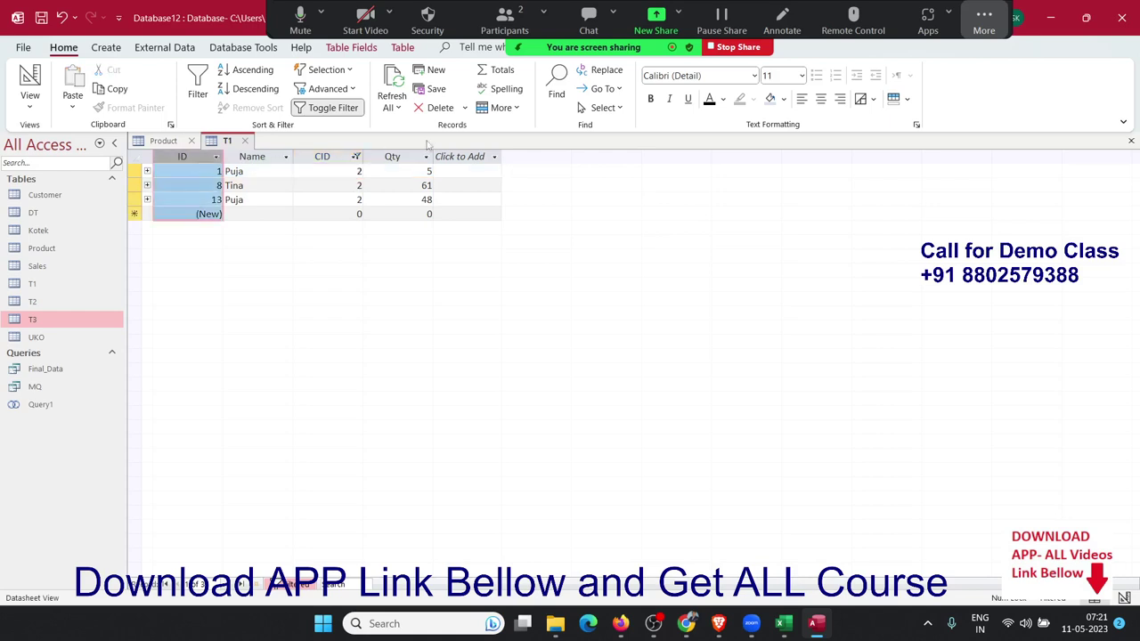
click(354, 111)
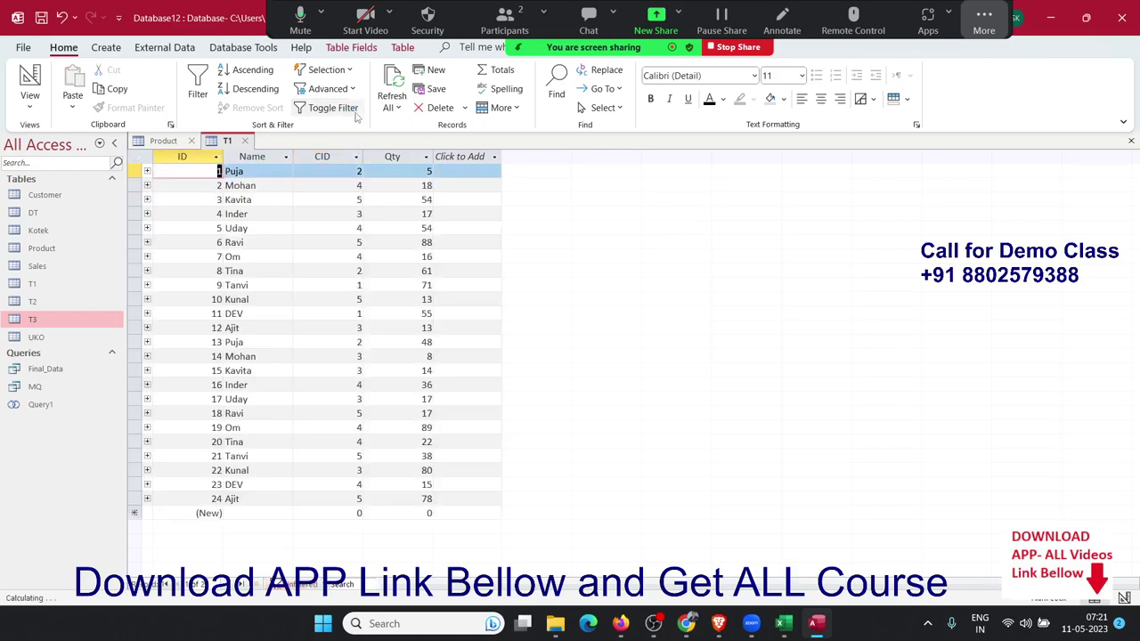
- Remove T1's existing subdatasheet, then bring up the Relationships layout from Database Tools
click(500, 109)
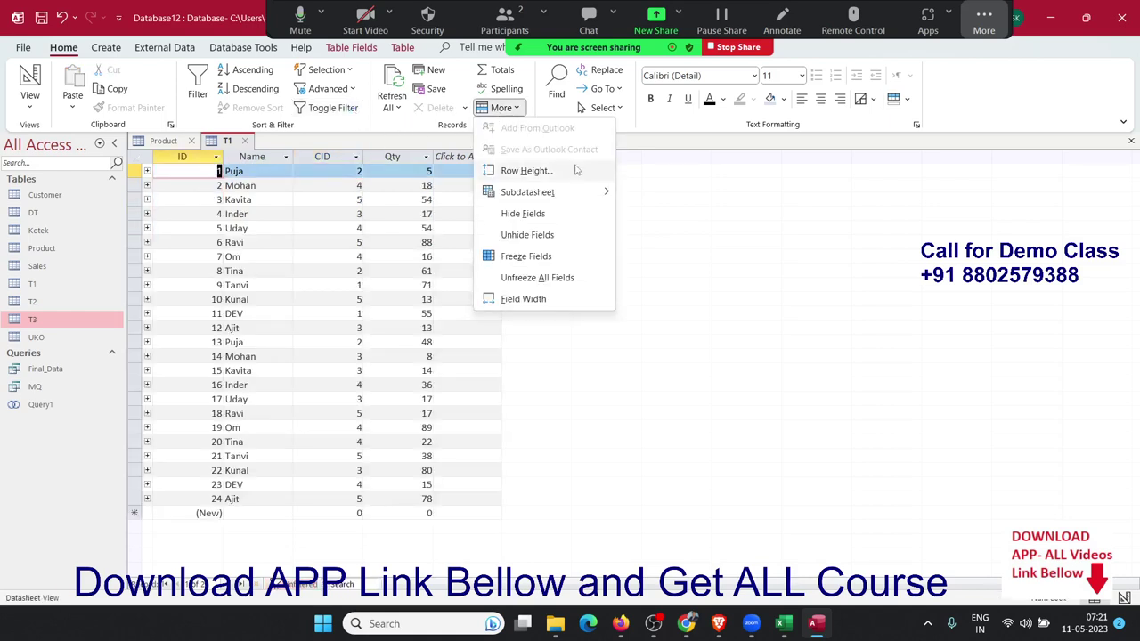
mouse_move(528, 192)
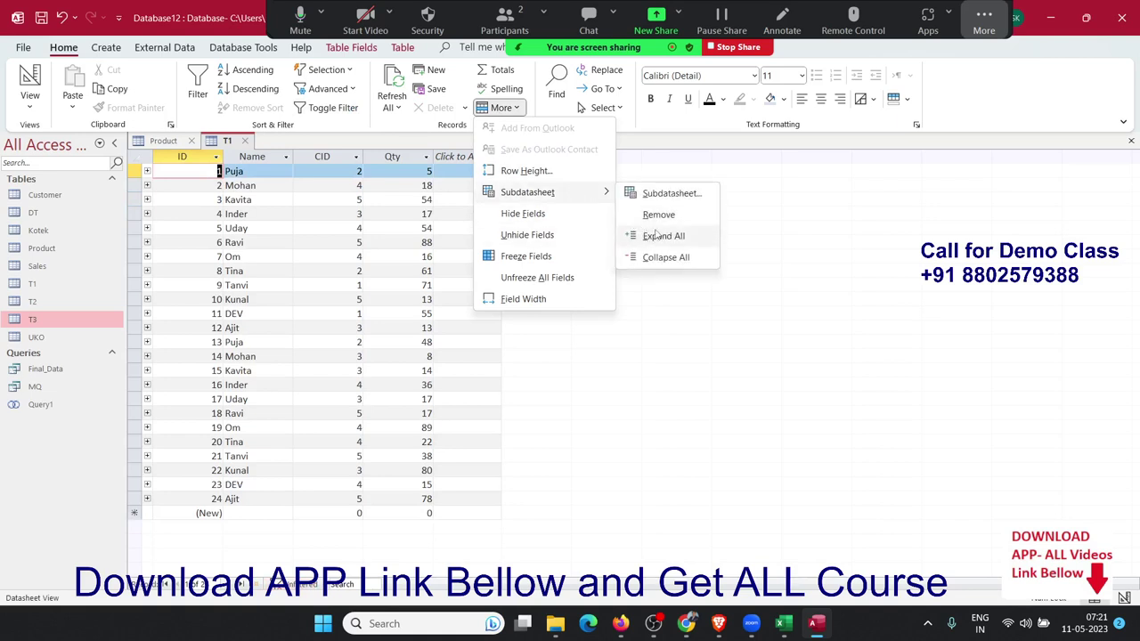
click(659, 215)
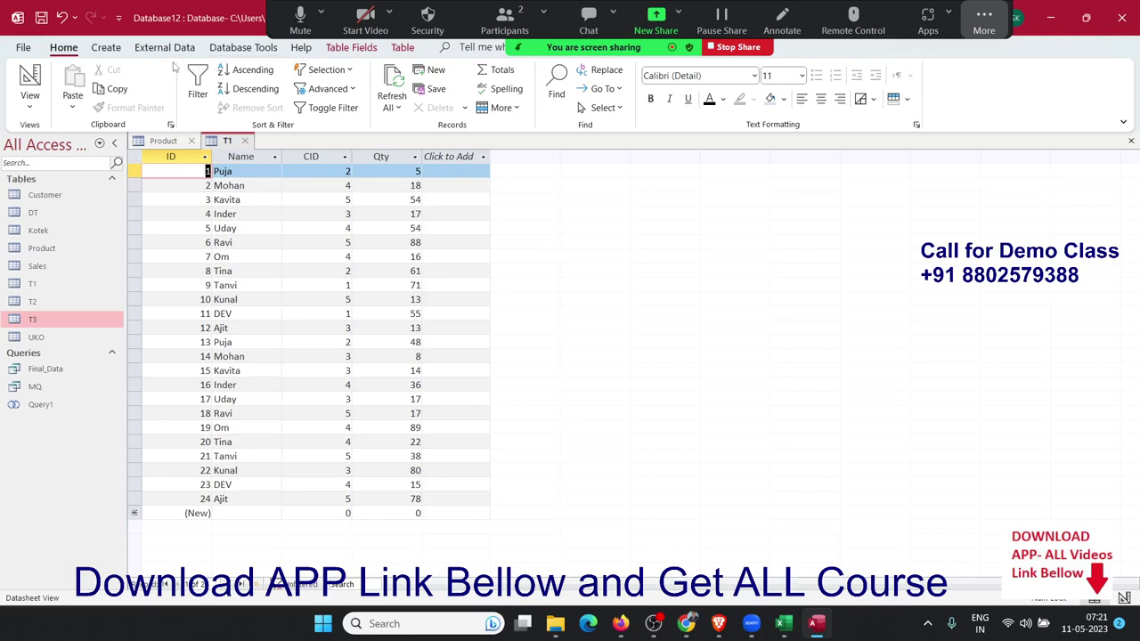
click(243, 47)
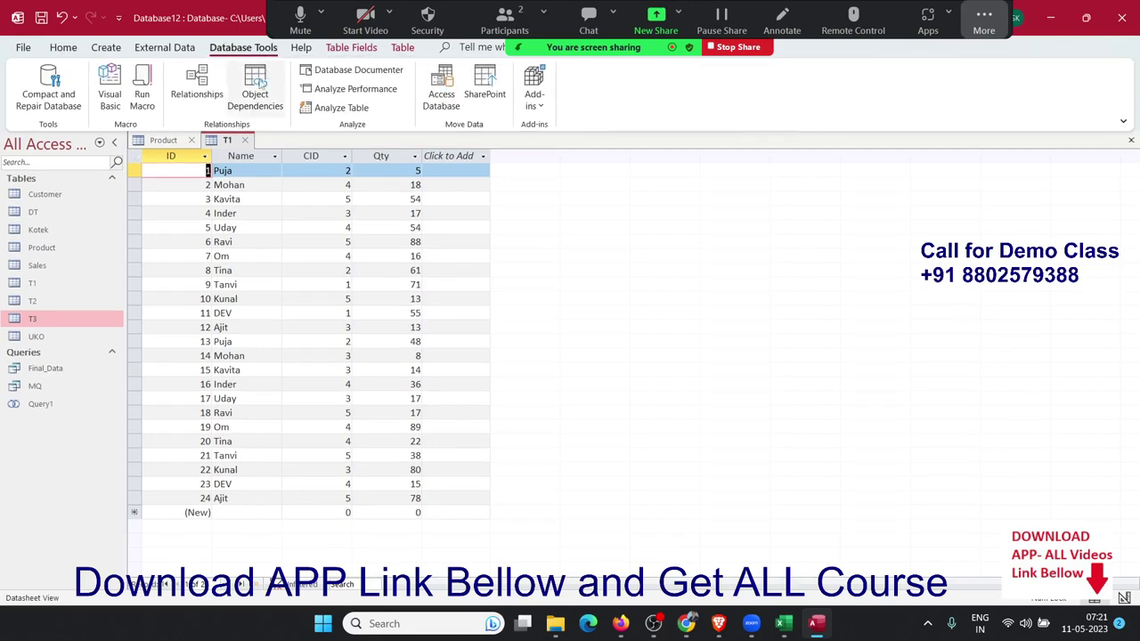
click(200, 89)
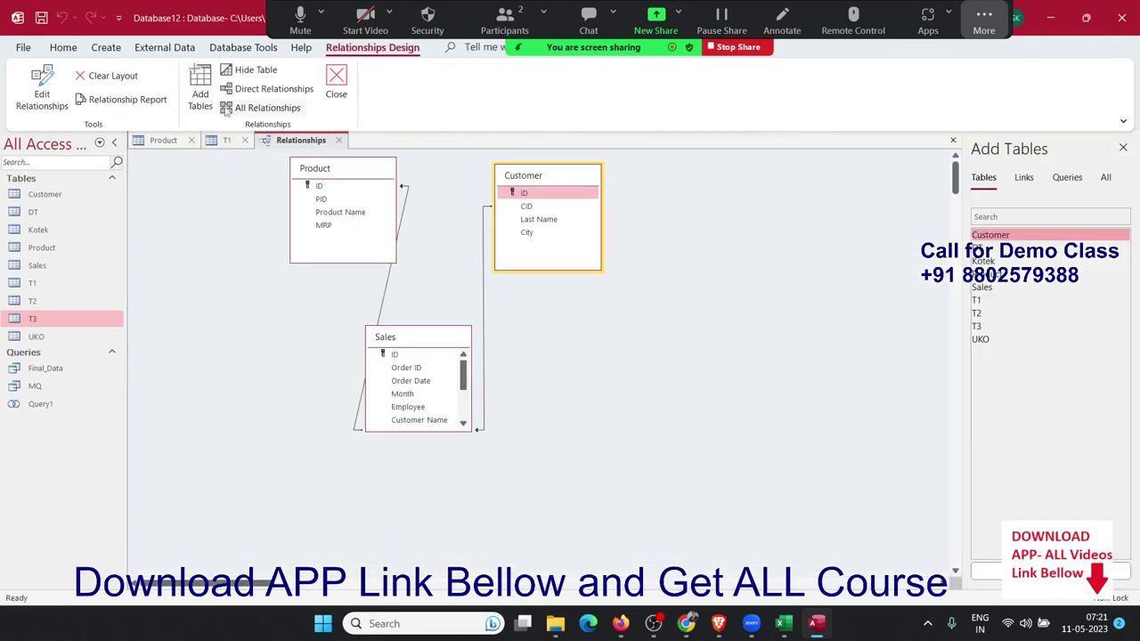
- Add T1 and T2 to the relationships layout and place T1 beside Sales
click(708, 366)
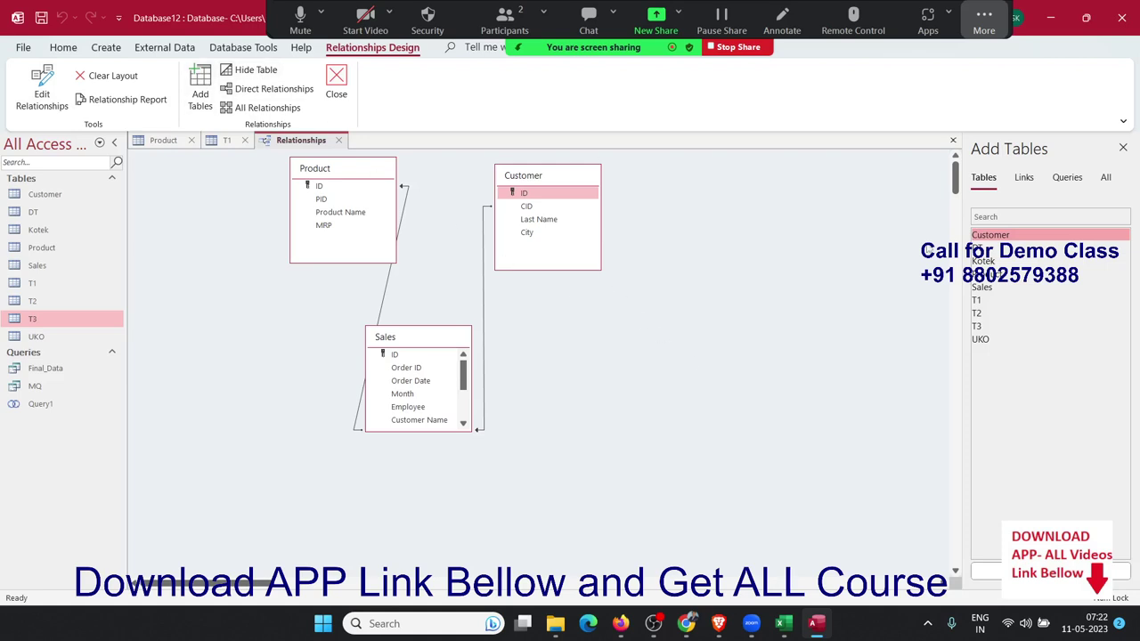
double_click(983, 303)
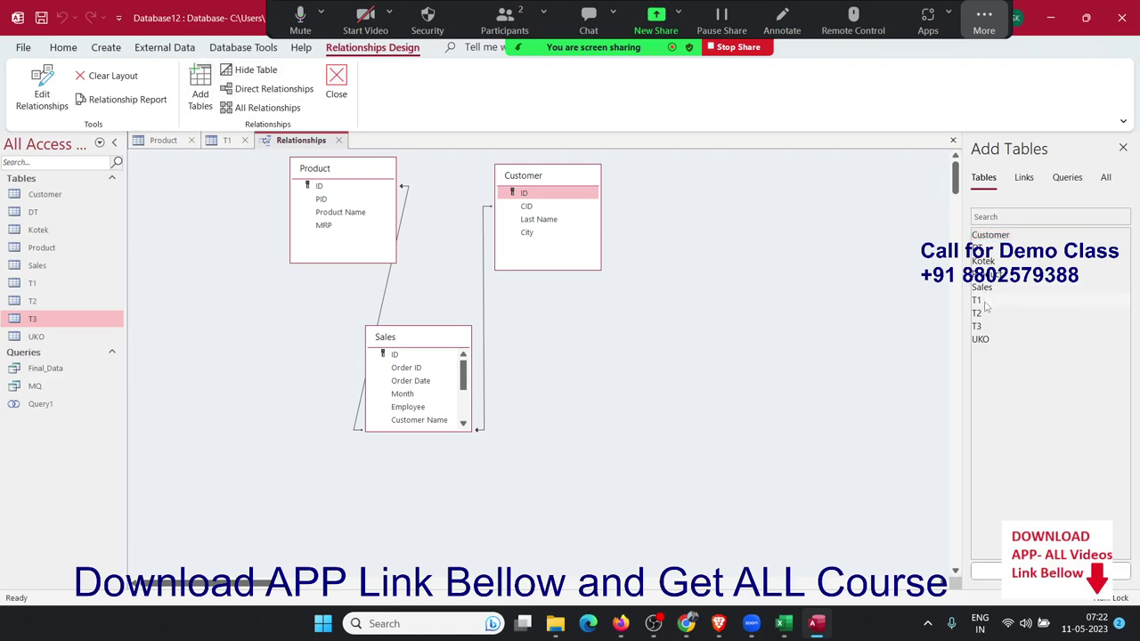
double_click(983, 307)
double_click(978, 314)
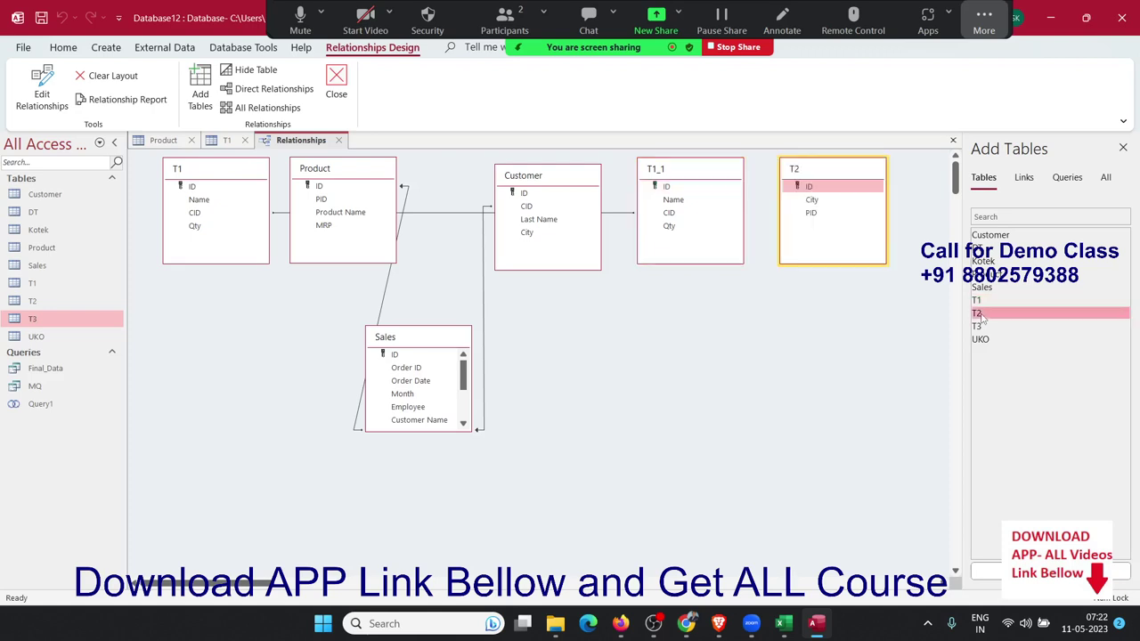
drag(201, 172, 567, 361)
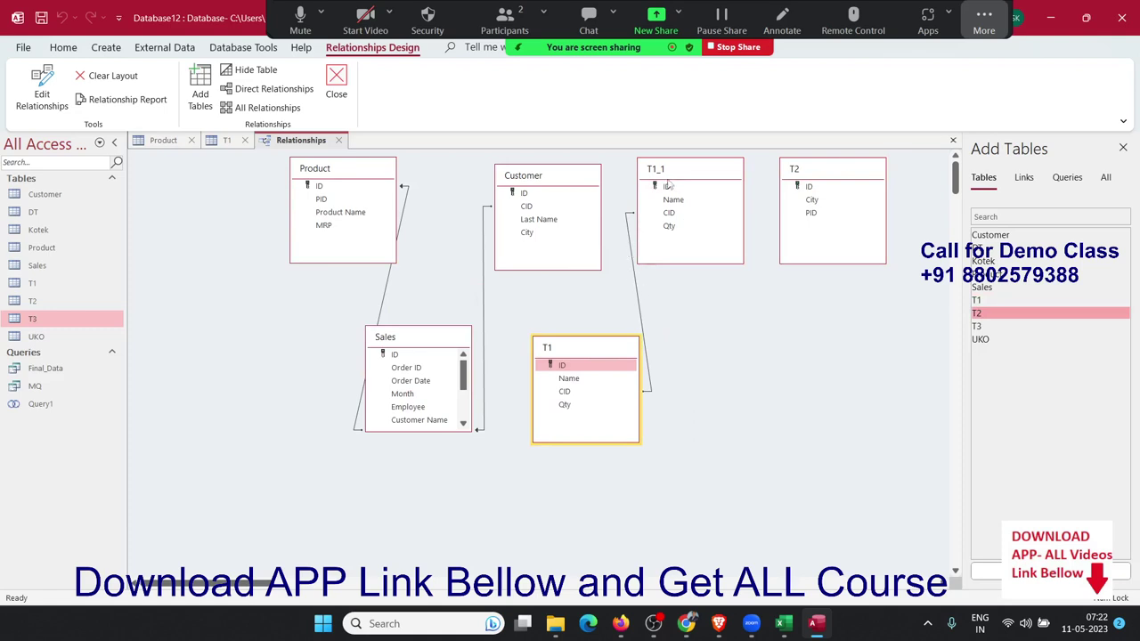
- Delete the T1_1 relationship, remove the extra T1_1 and T2 tables, and reposition T1
click(690, 167)
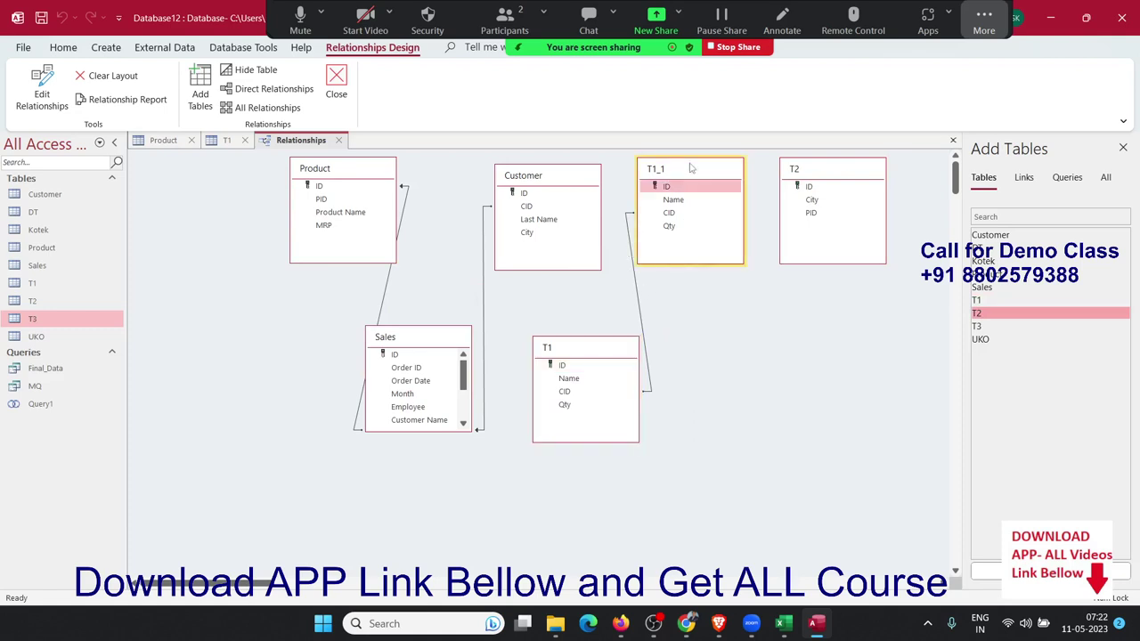
click(636, 287)
key(Delete)
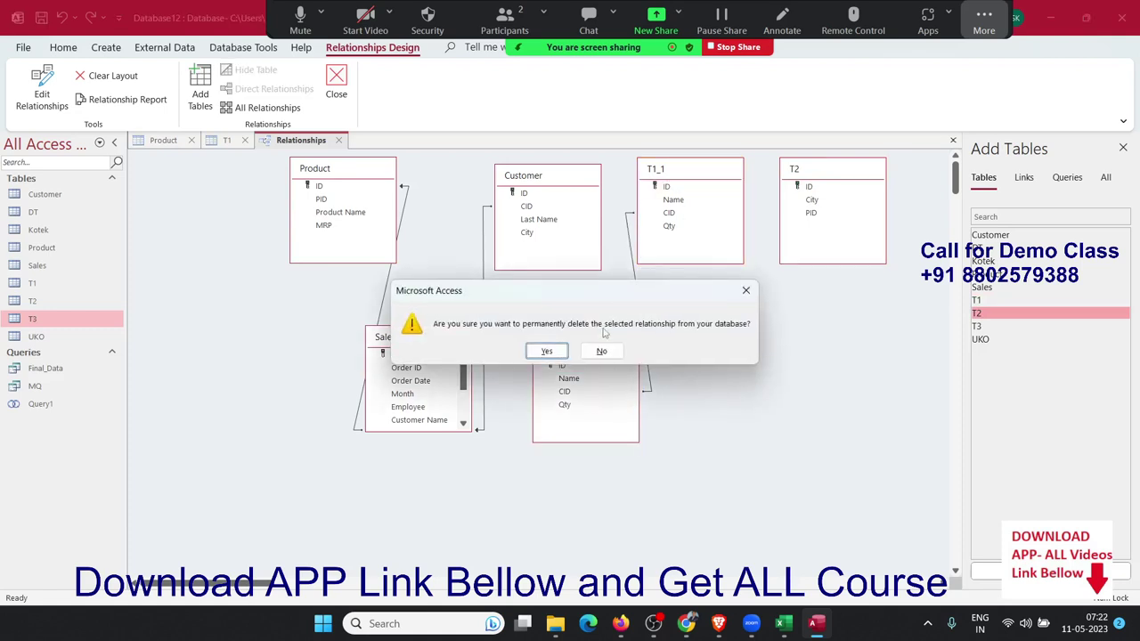
click(561, 353)
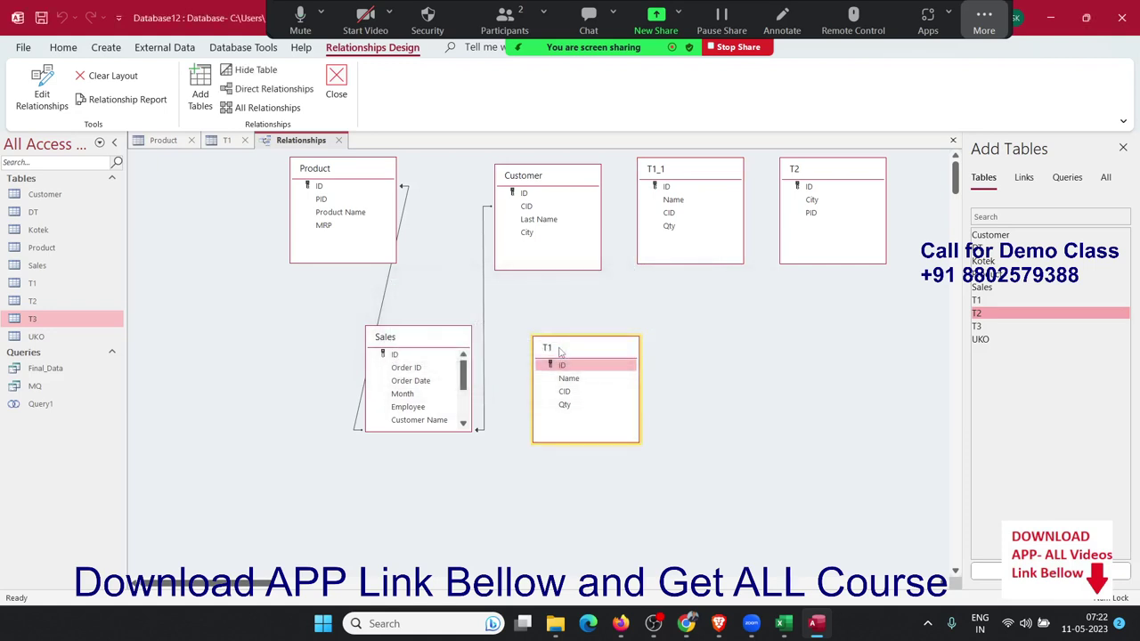
click(664, 263)
key(Delete)
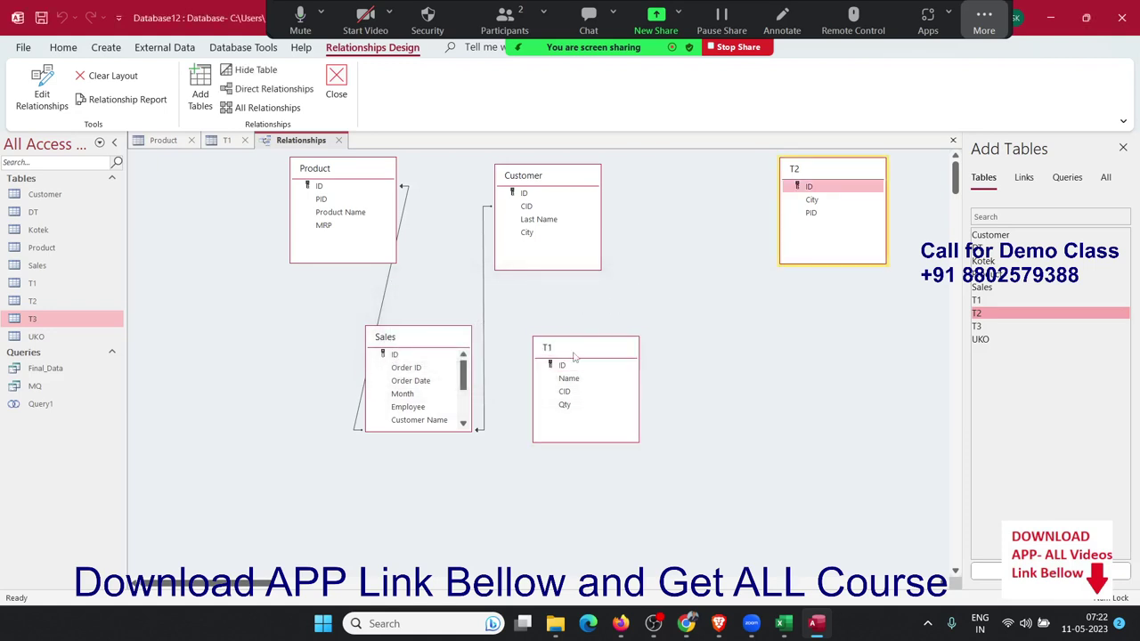
drag(575, 357, 682, 180)
click(834, 182)
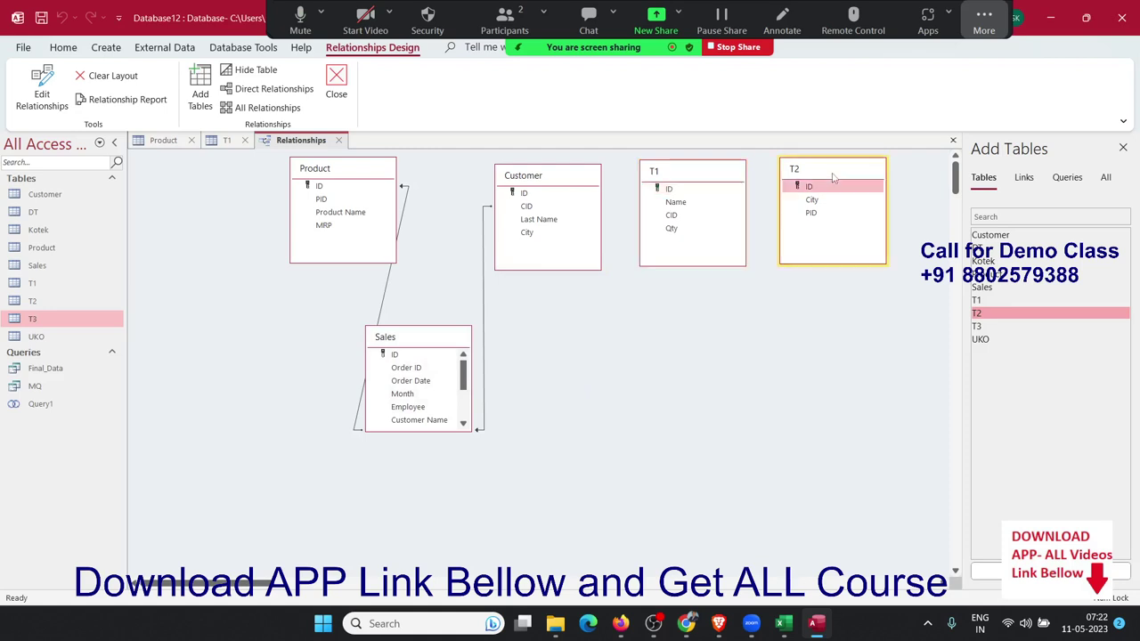
key(Delete)
- Add T3 beside T1, link T3's ID to T1's CID, then close and save the layout
double_click(977, 326)
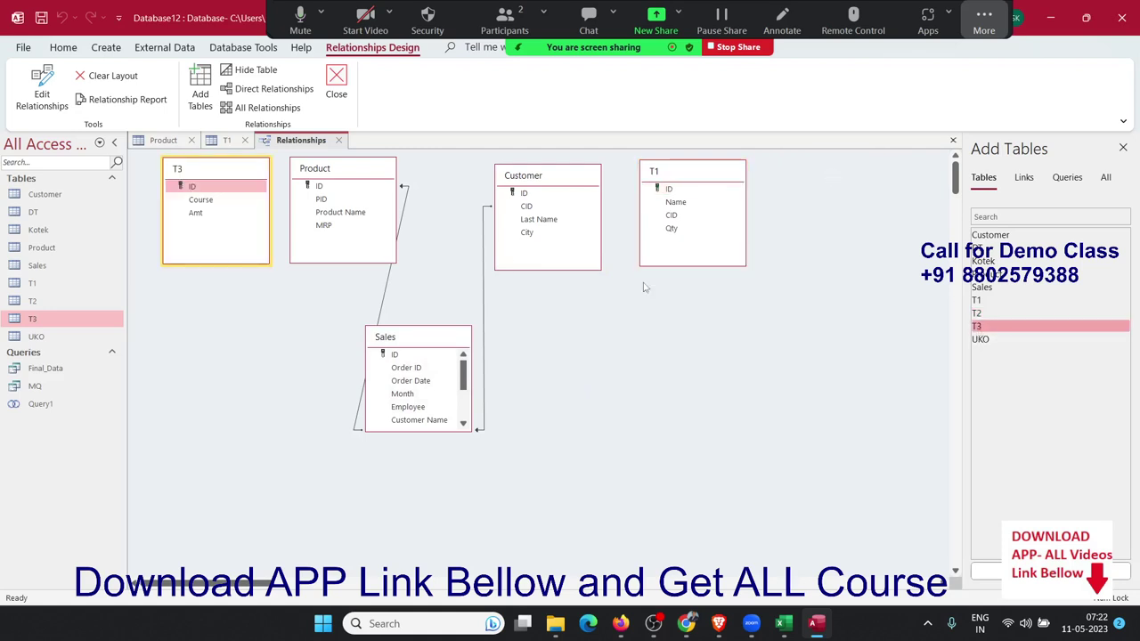
drag(221, 168, 823, 185)
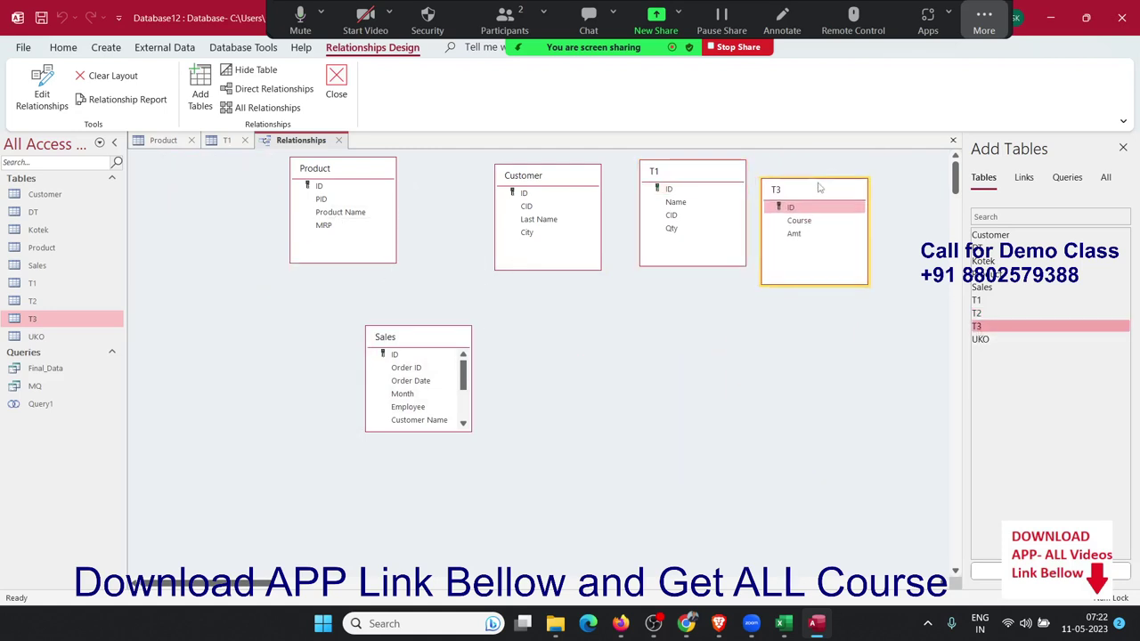
click(676, 189)
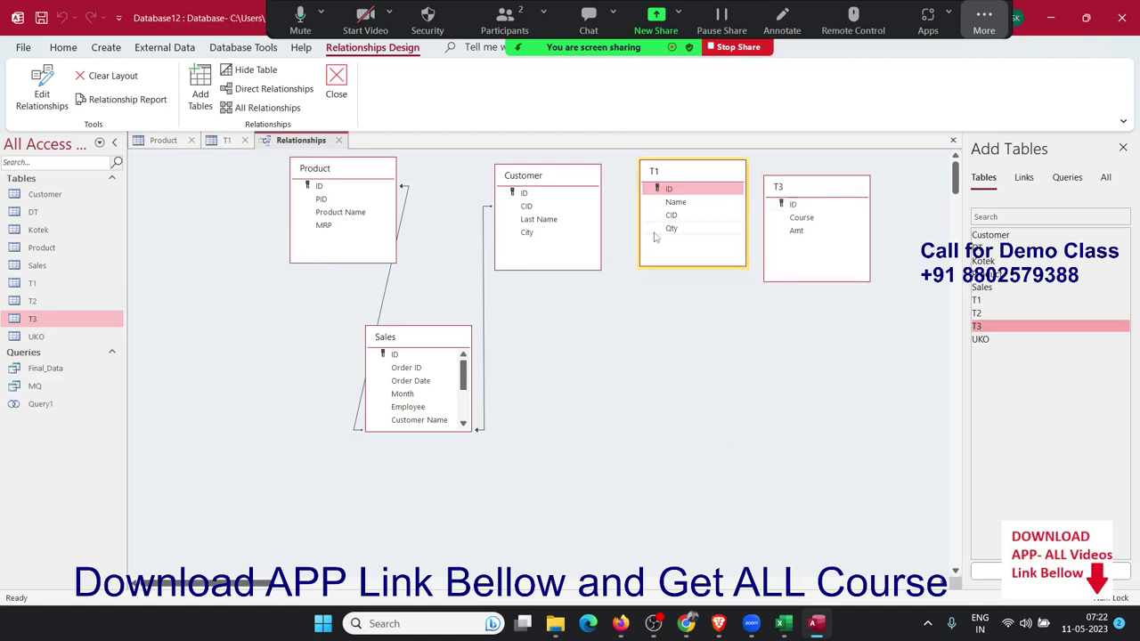
click(670, 216)
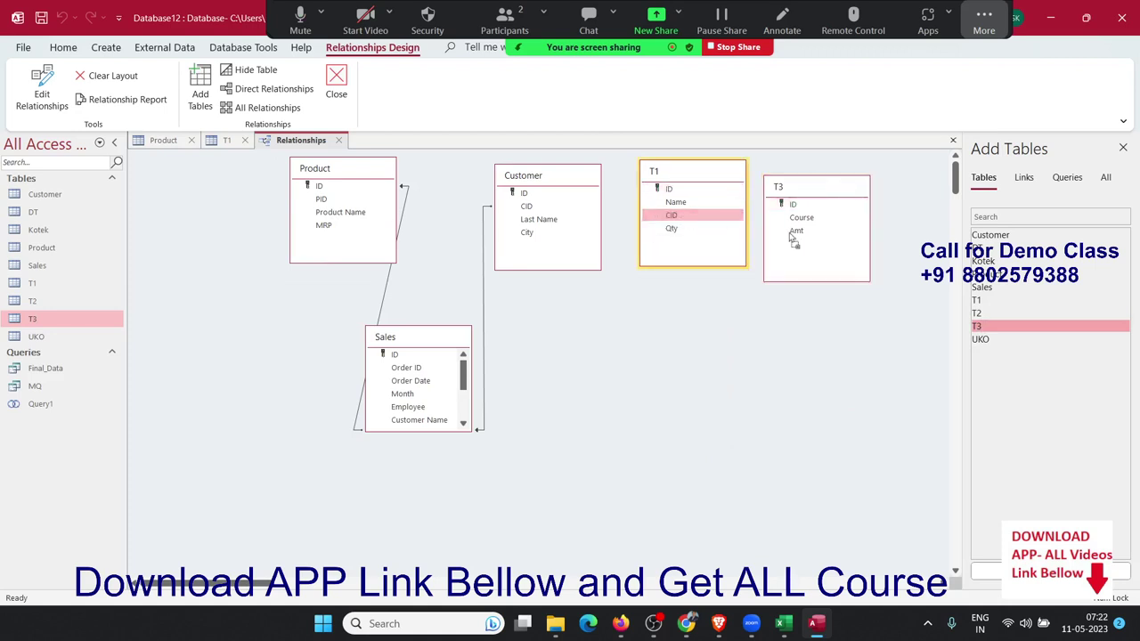
drag(671, 223, 802, 212)
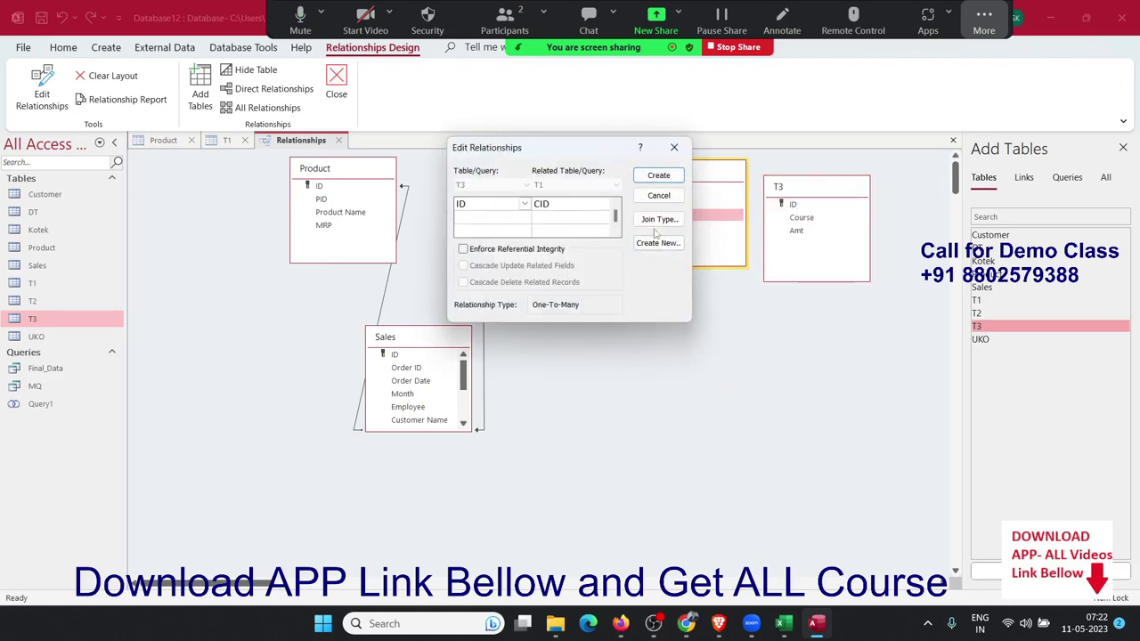
click(661, 176)
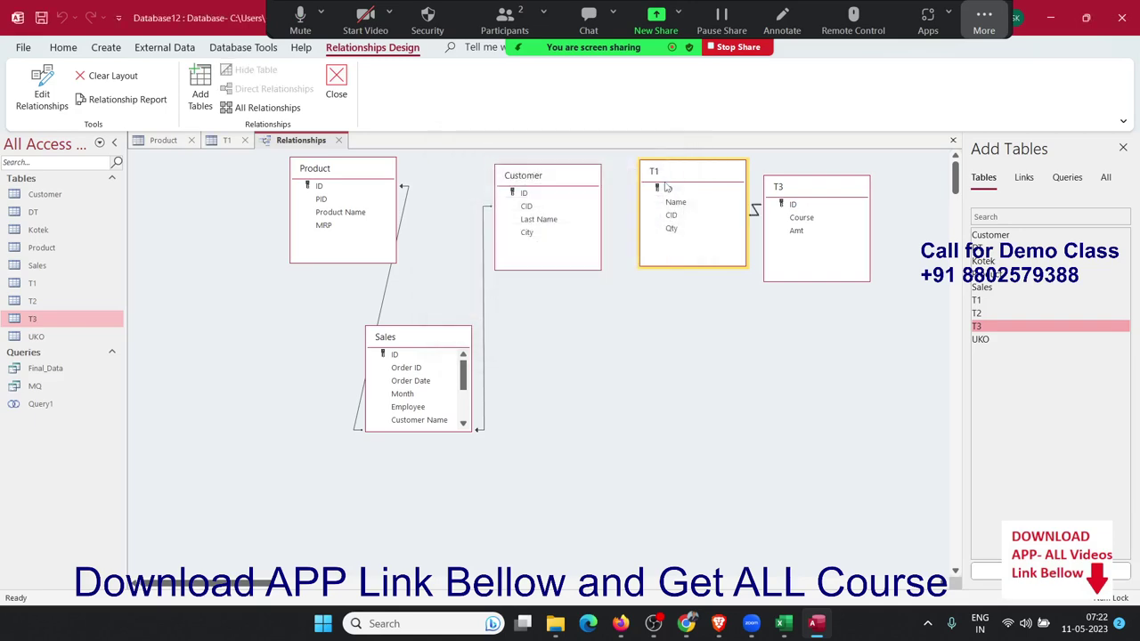
click(346, 92)
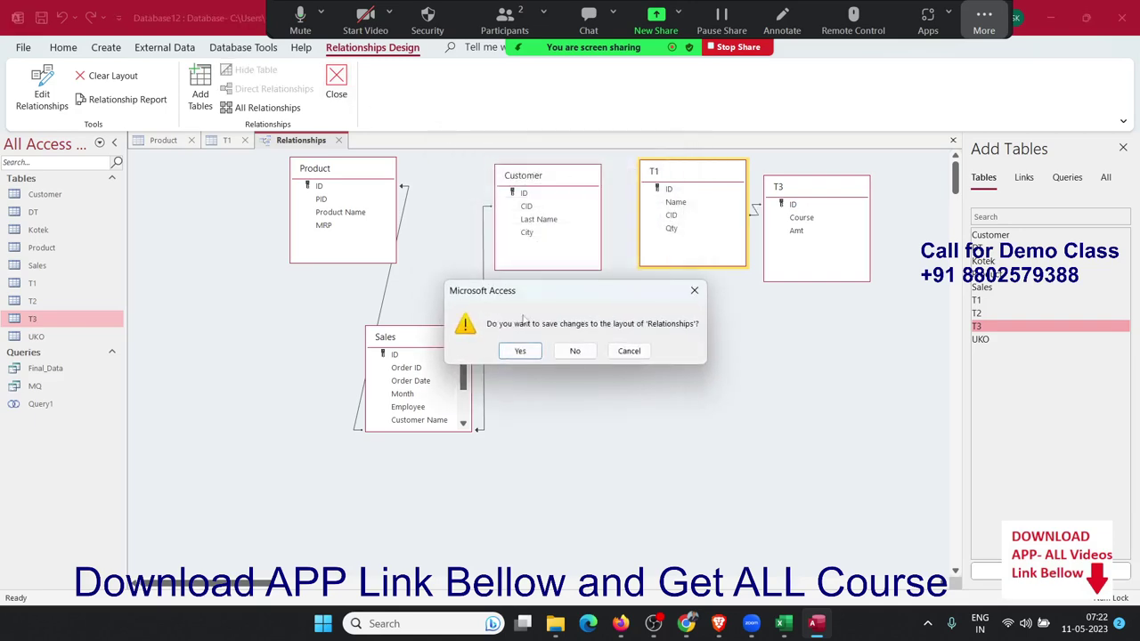
click(532, 351)
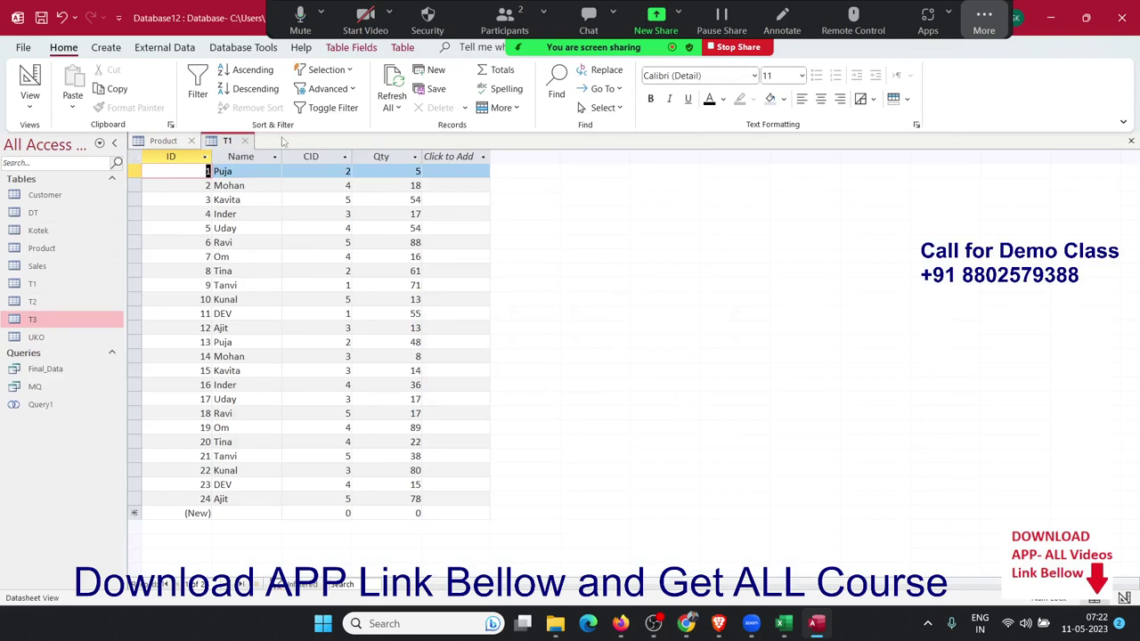
- Insert T3 as T1's subdatasheet, linking T3's ID field to T1's CID
click(516, 110)
mouse_move(527, 192)
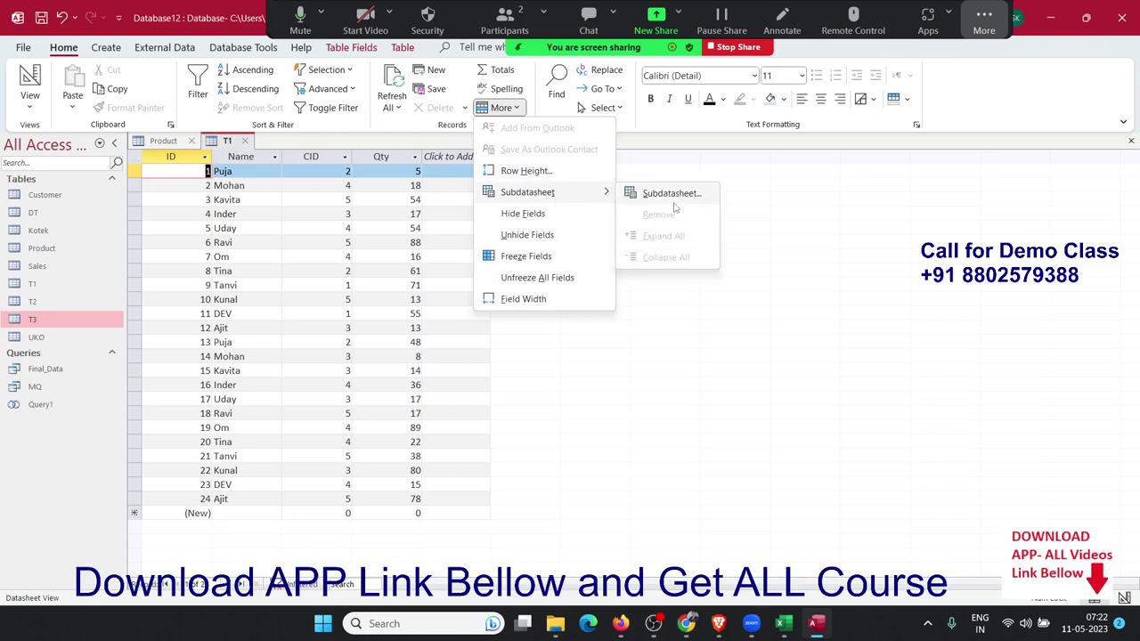
click(673, 194)
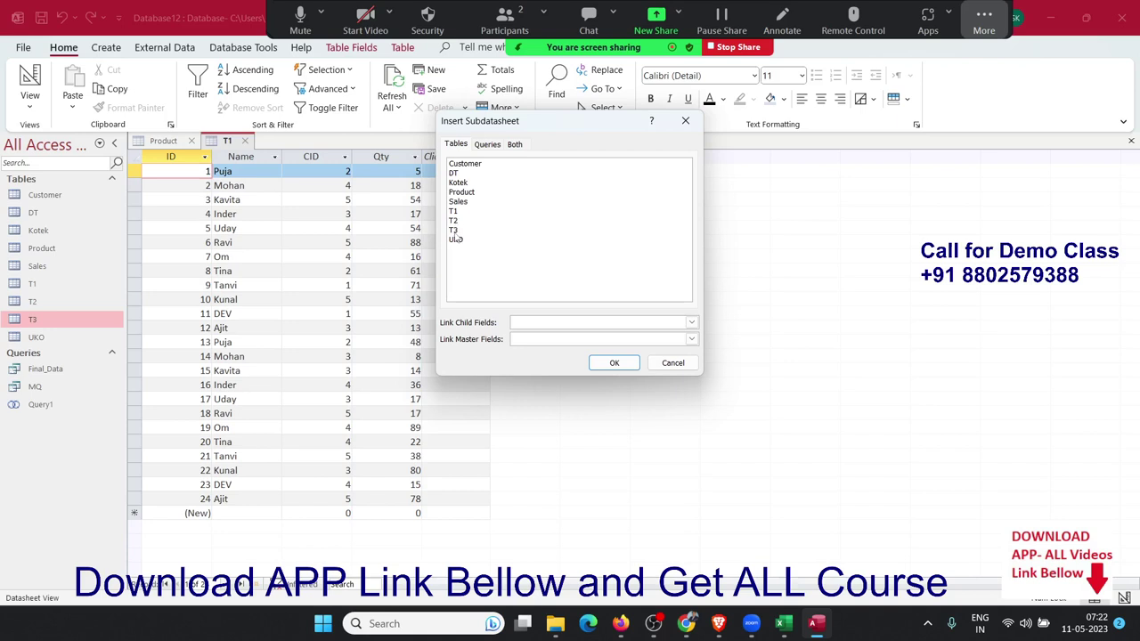
click(455, 231)
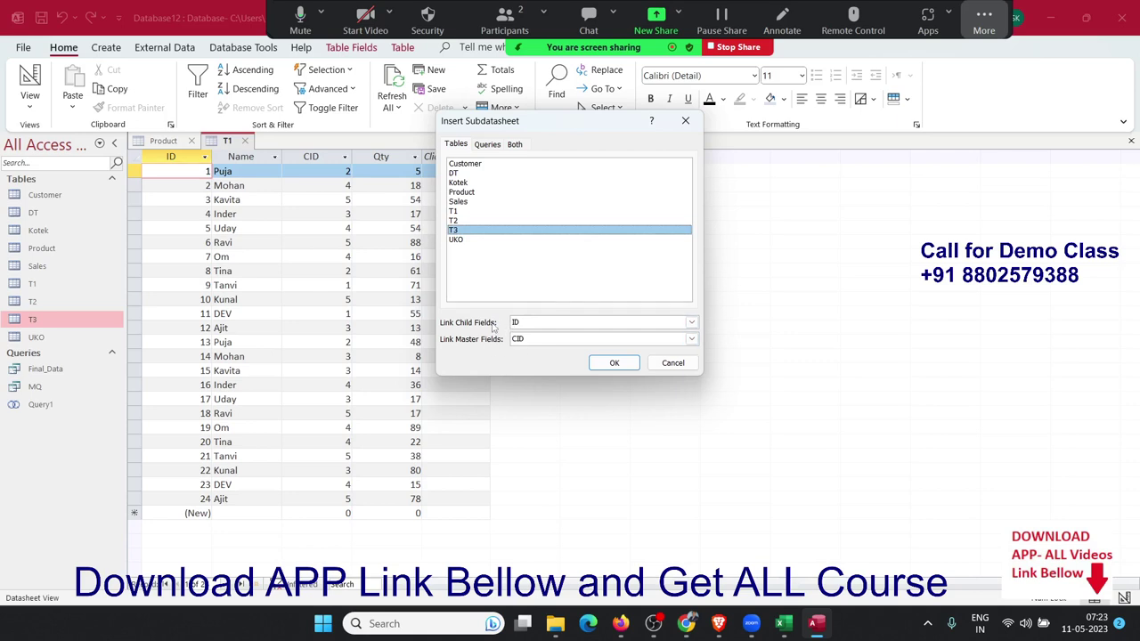
click(599, 364)
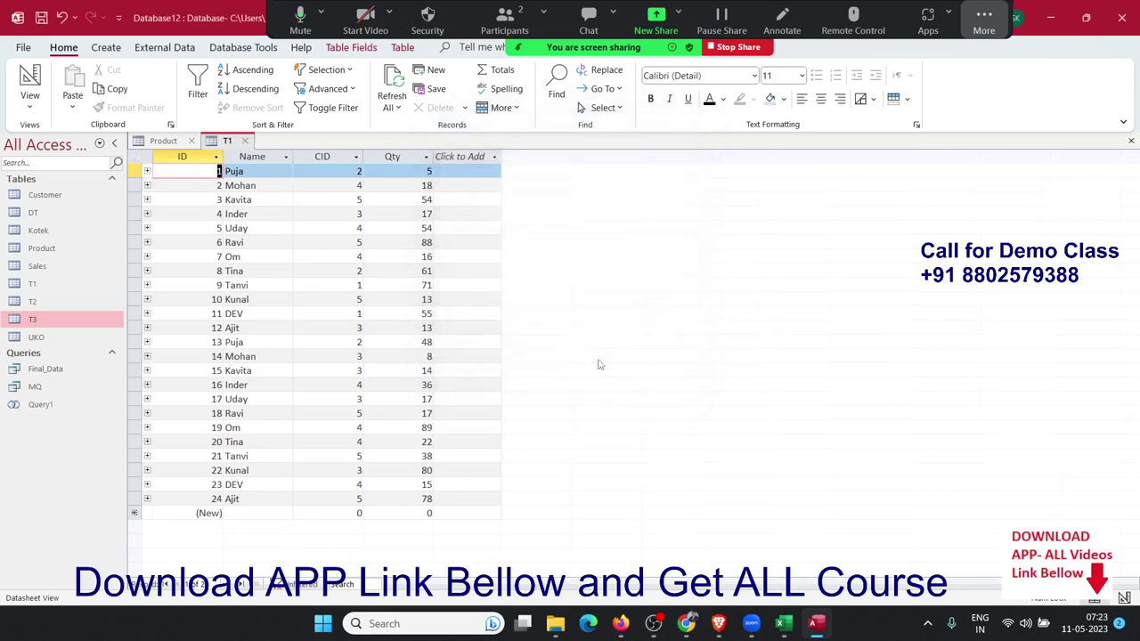
- Drill down from Puja's row through the nested T3 and T1 subdatasheets
click(147, 171)
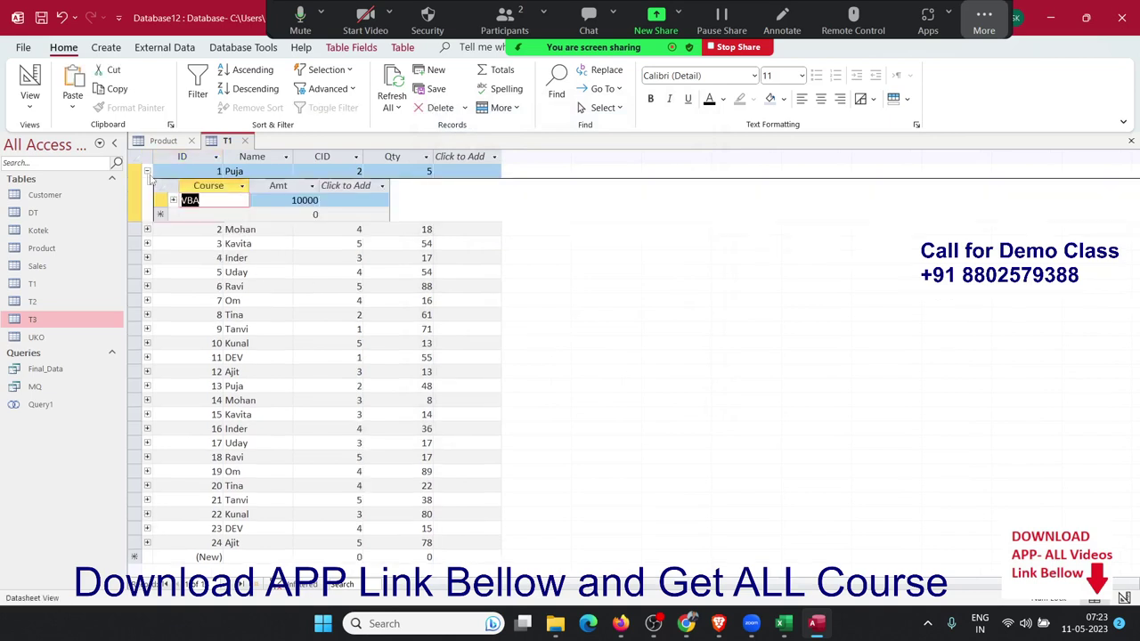
click(174, 200)
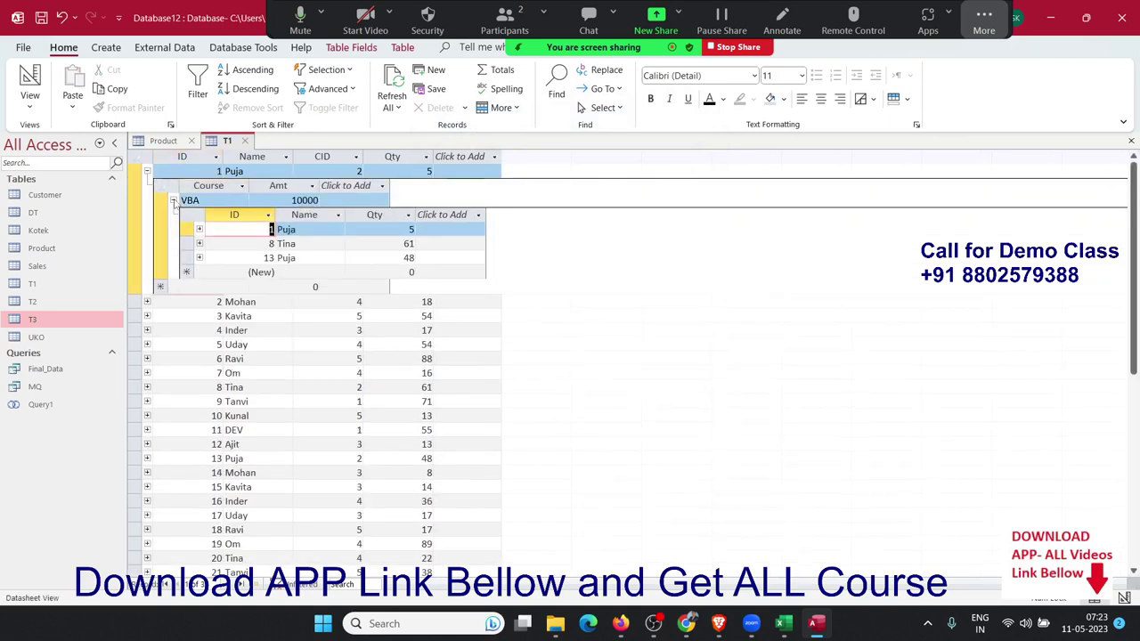
click(199, 229)
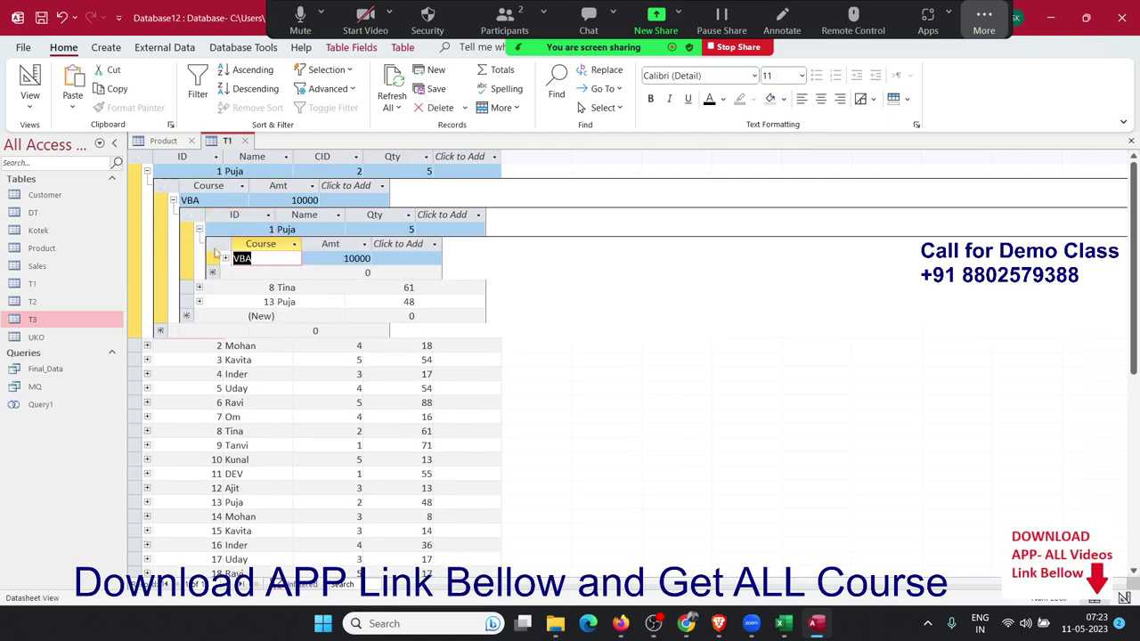
click(223, 258)
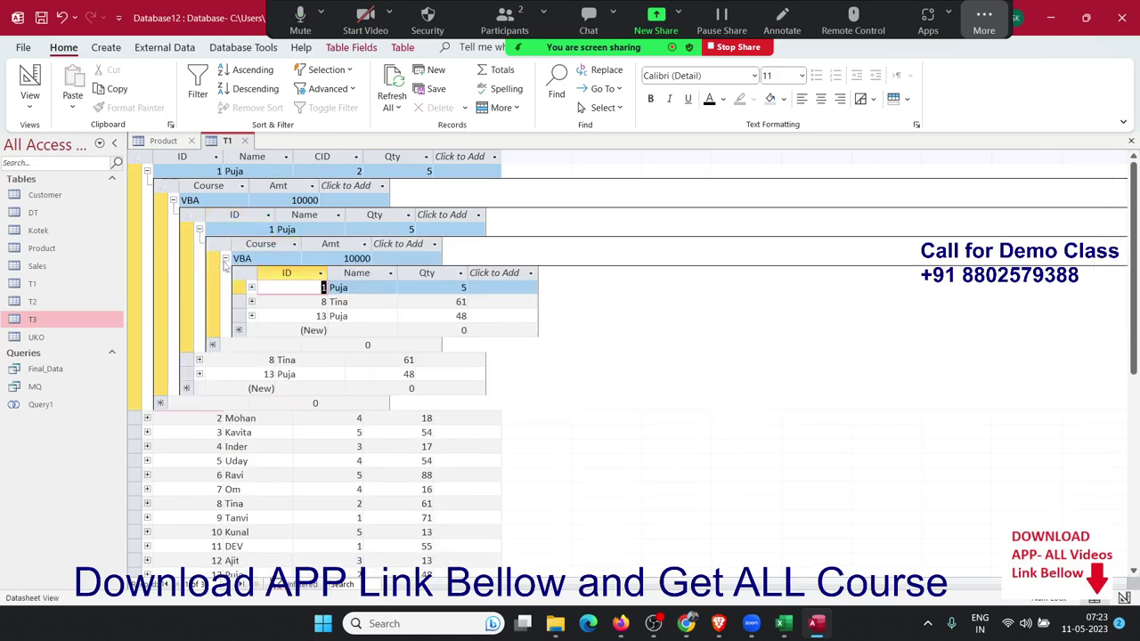
click(223, 258)
- Collapse the nested subdatasheets back to Puja's row and close the T1 datasheet
click(200, 230)
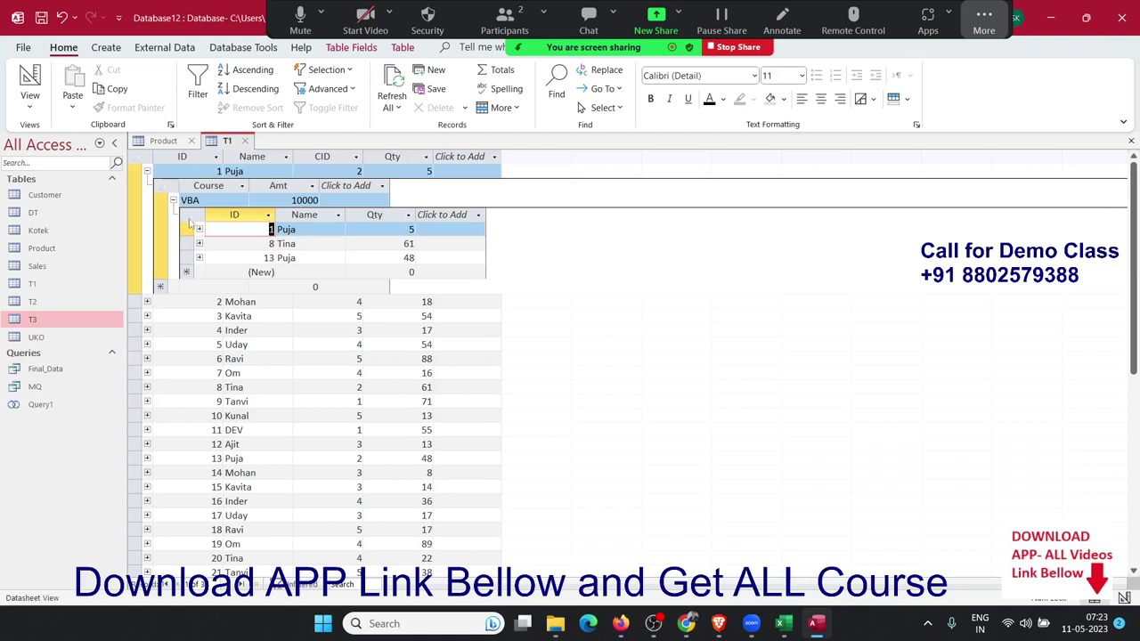
click(174, 201)
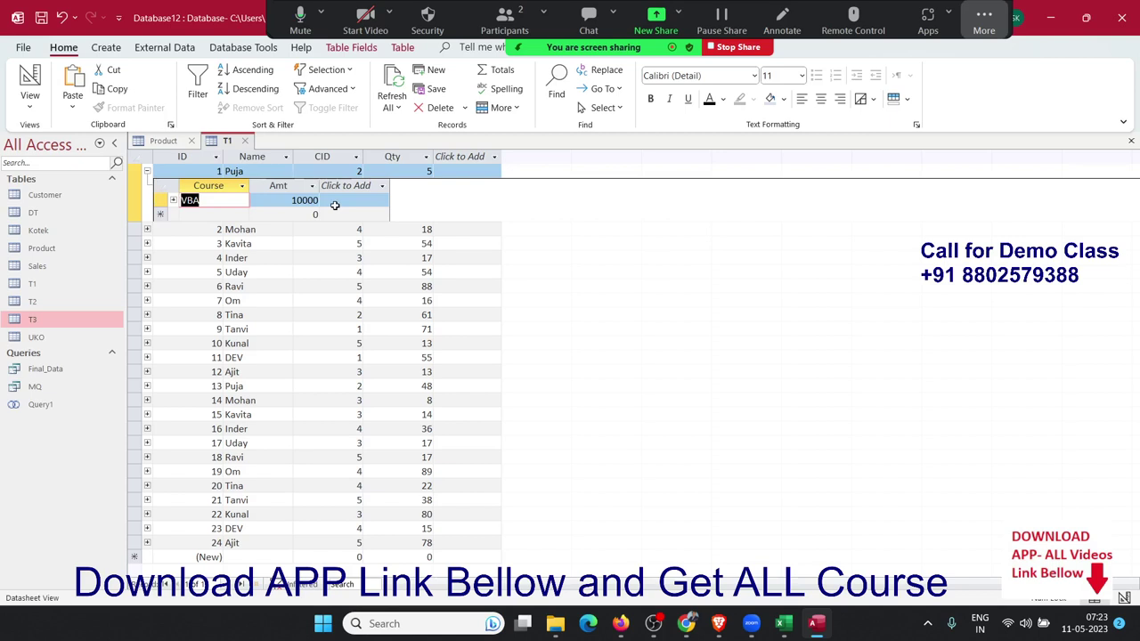
click(147, 171)
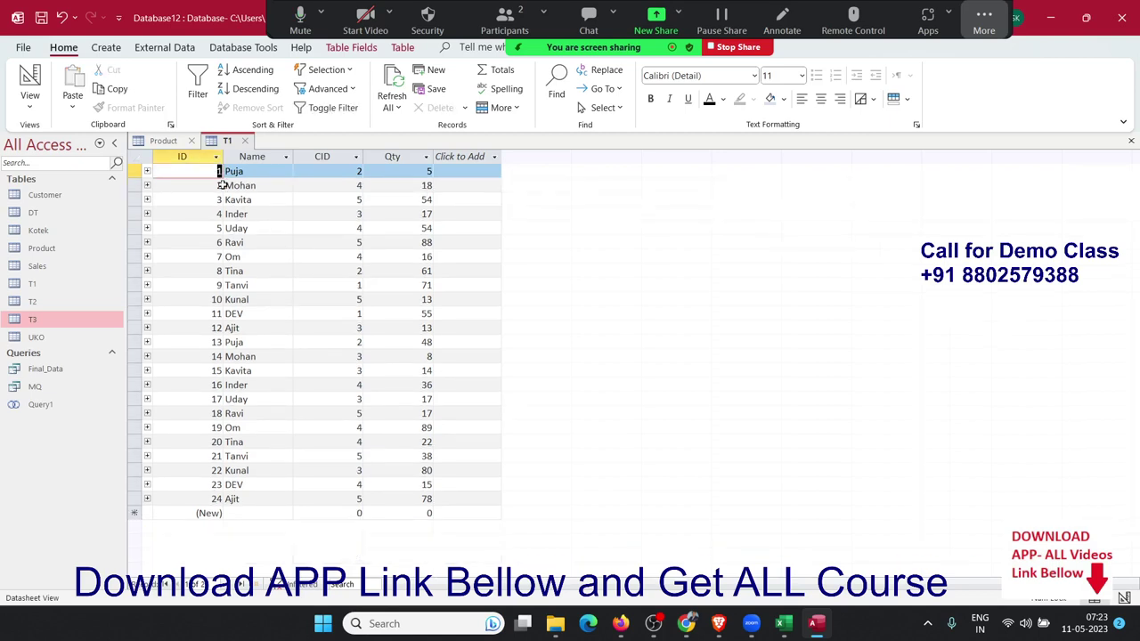
click(246, 141)
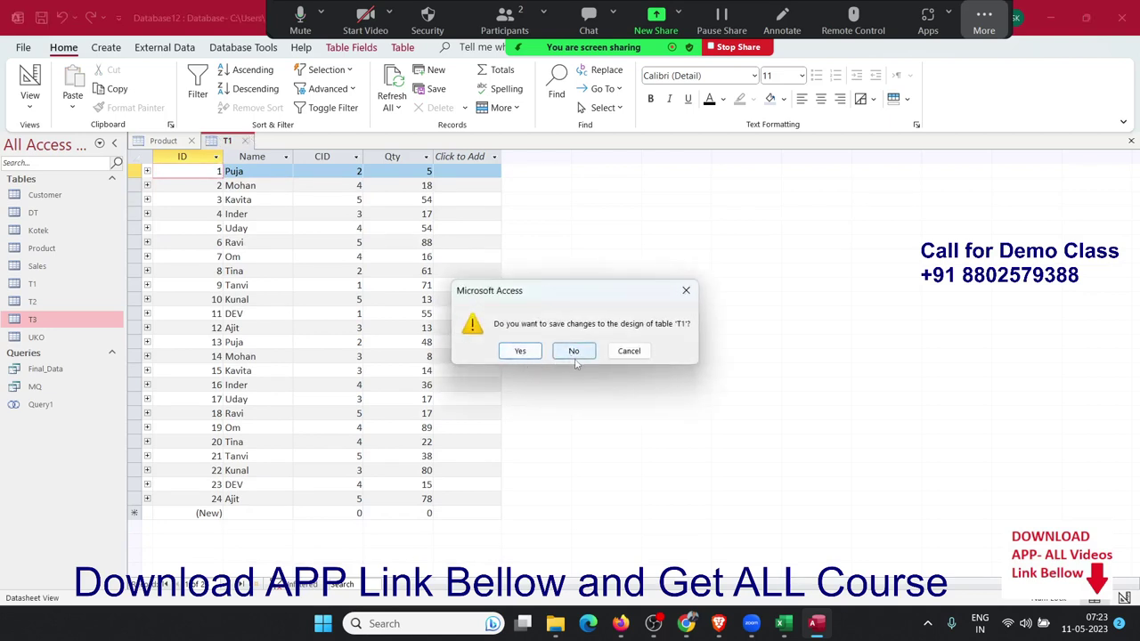
- Close T1 without saving, preview Dried Apples' linked orders in Product, then close Product
click(524, 355)
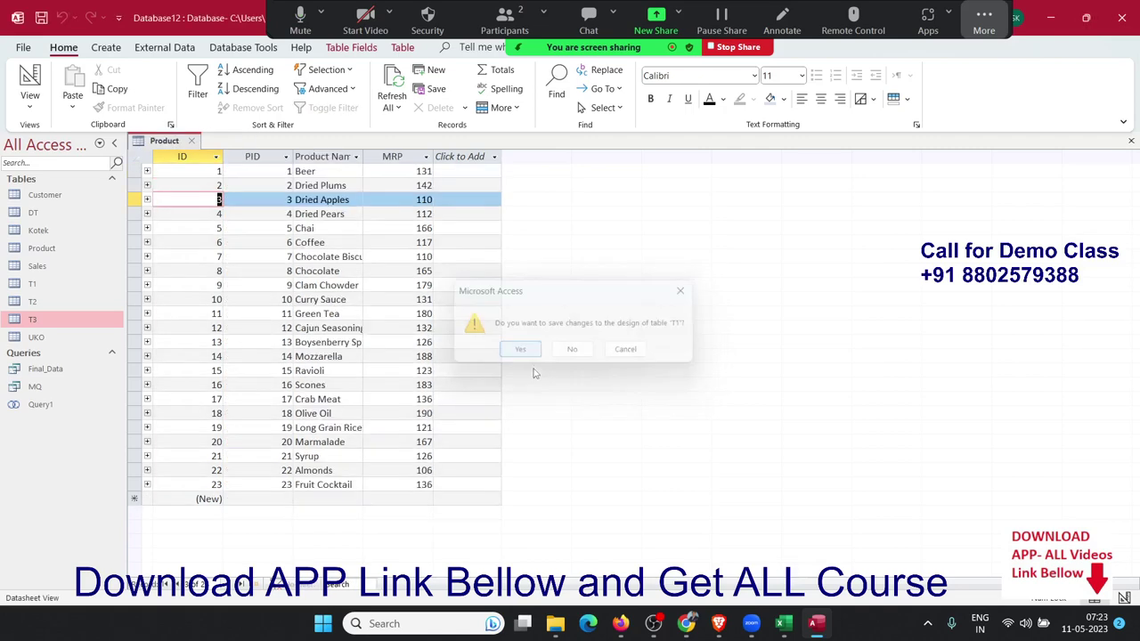
click(149, 199)
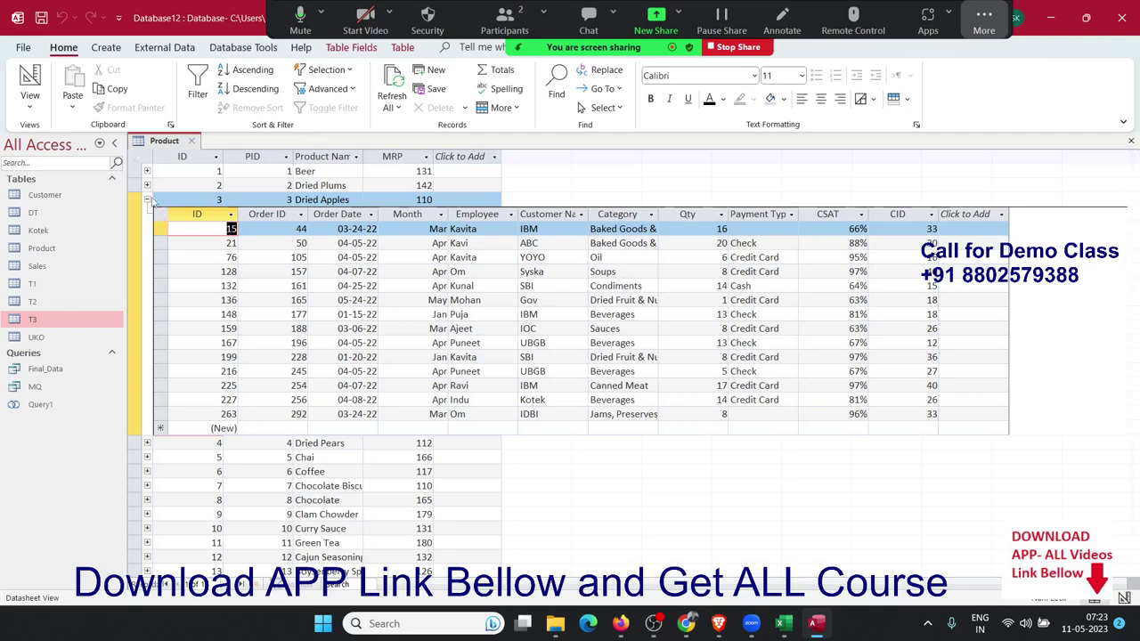
click(148, 199)
click(198, 140)
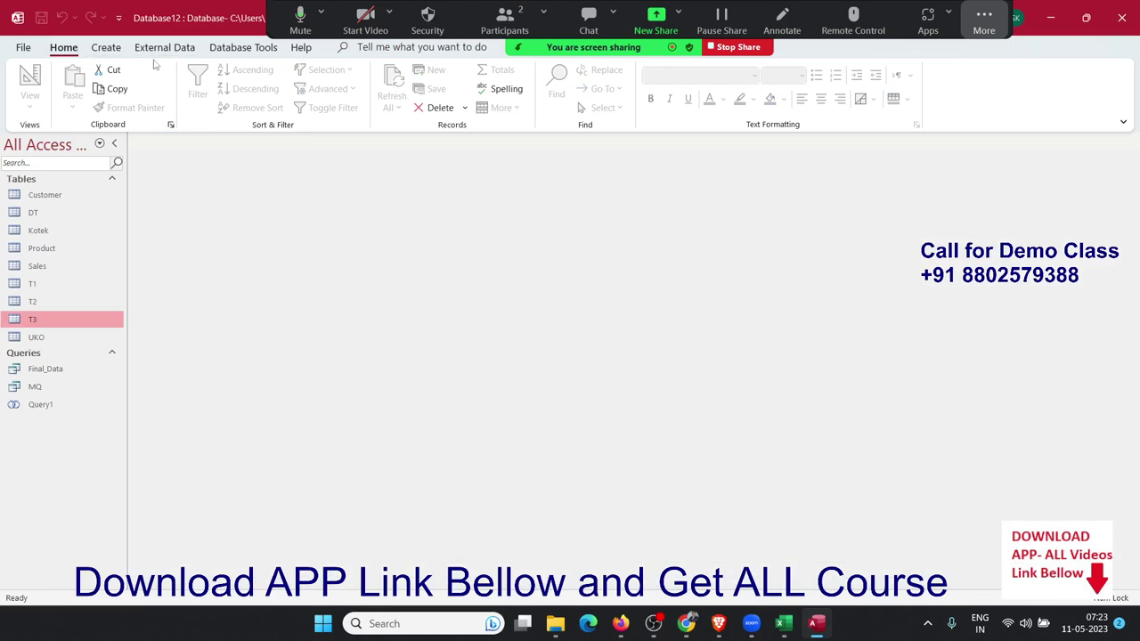
- Move from Database Tools to the External Data ribbon's import and export commands
click(228, 50)
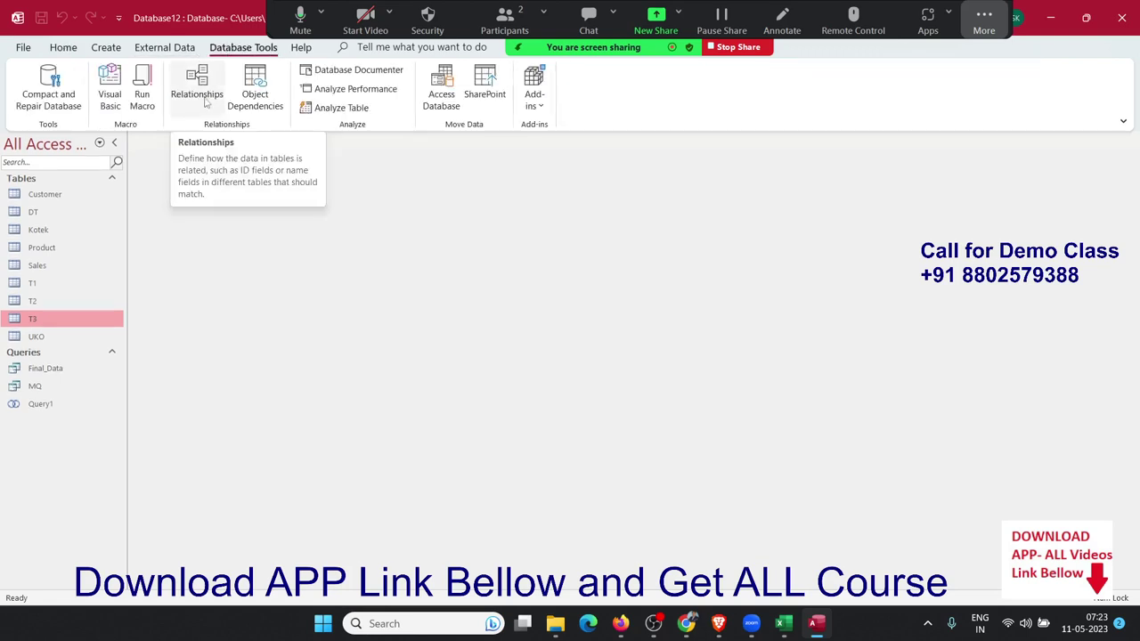
click(179, 51)
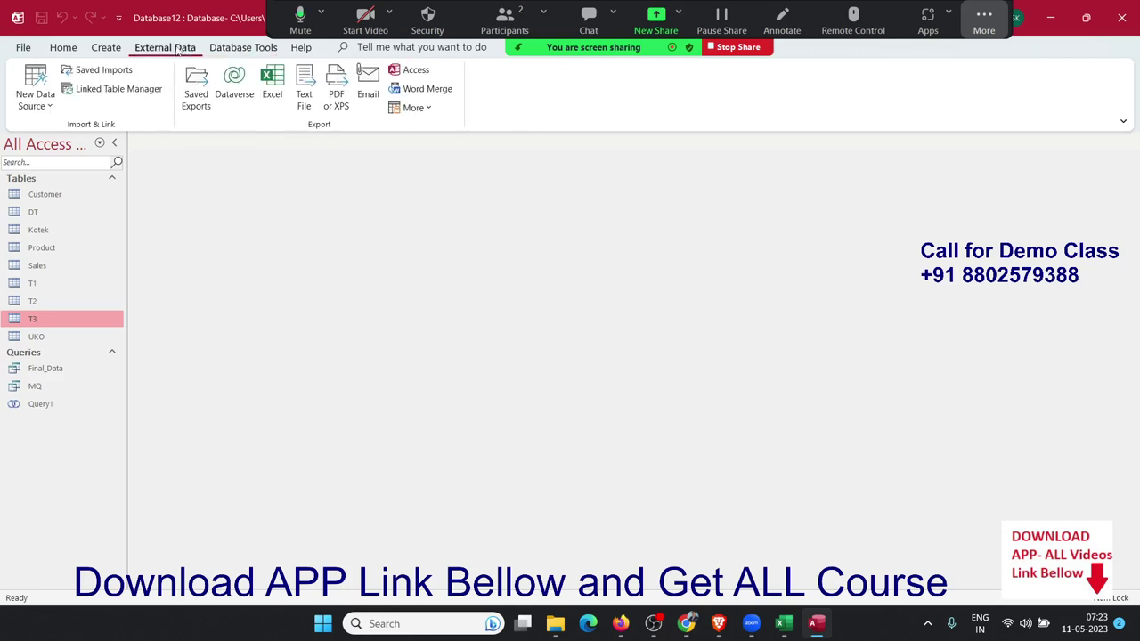